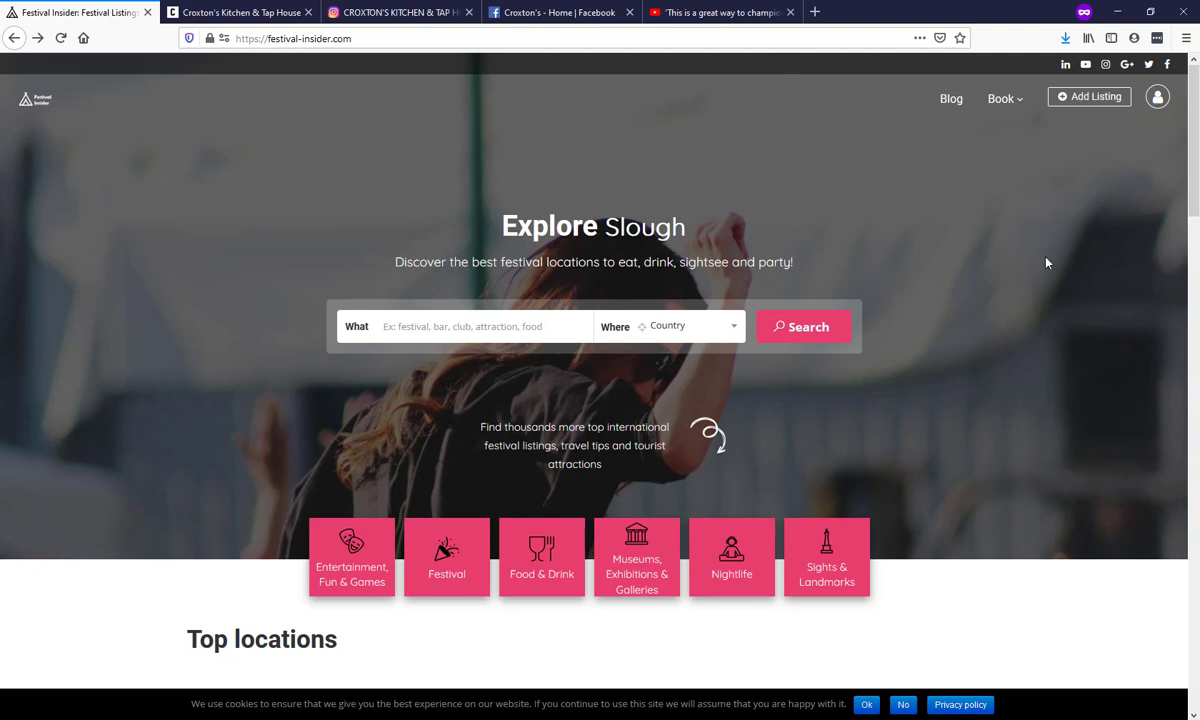
Look through the festival-insider.com homepage, including top locations, blog, latest listings and the submit-or-claim section.
scroll(998, 270, down, 3)
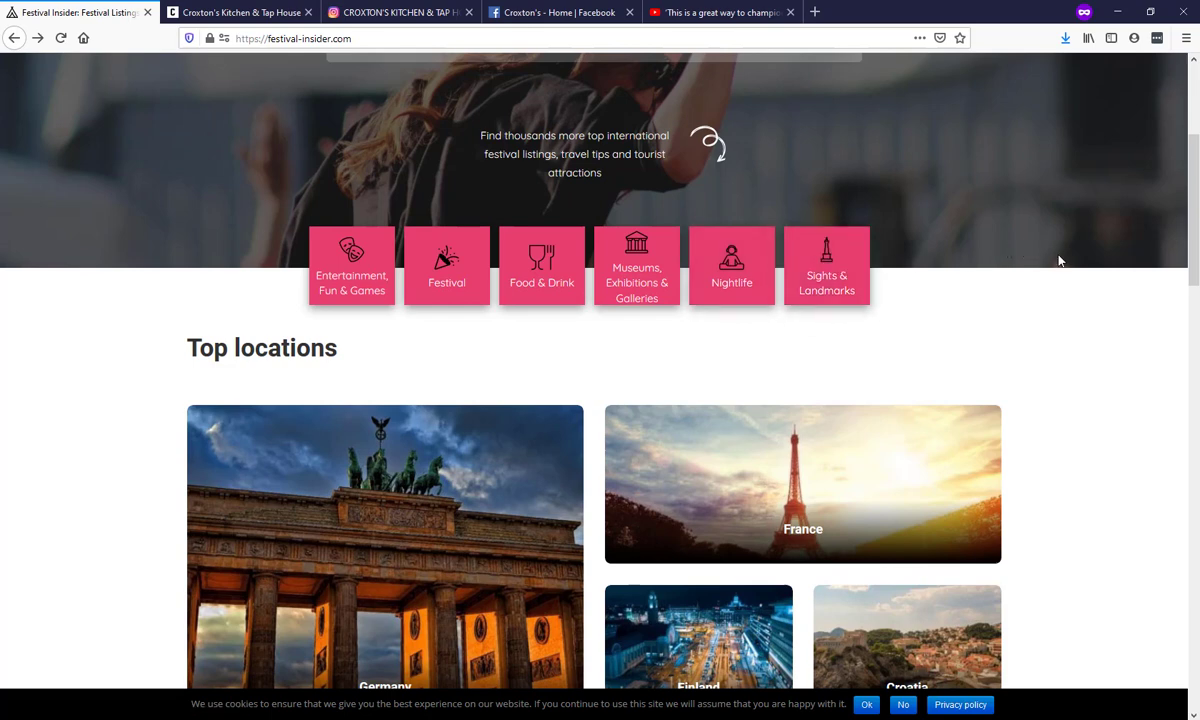
scroll(1060, 260, down, 3)
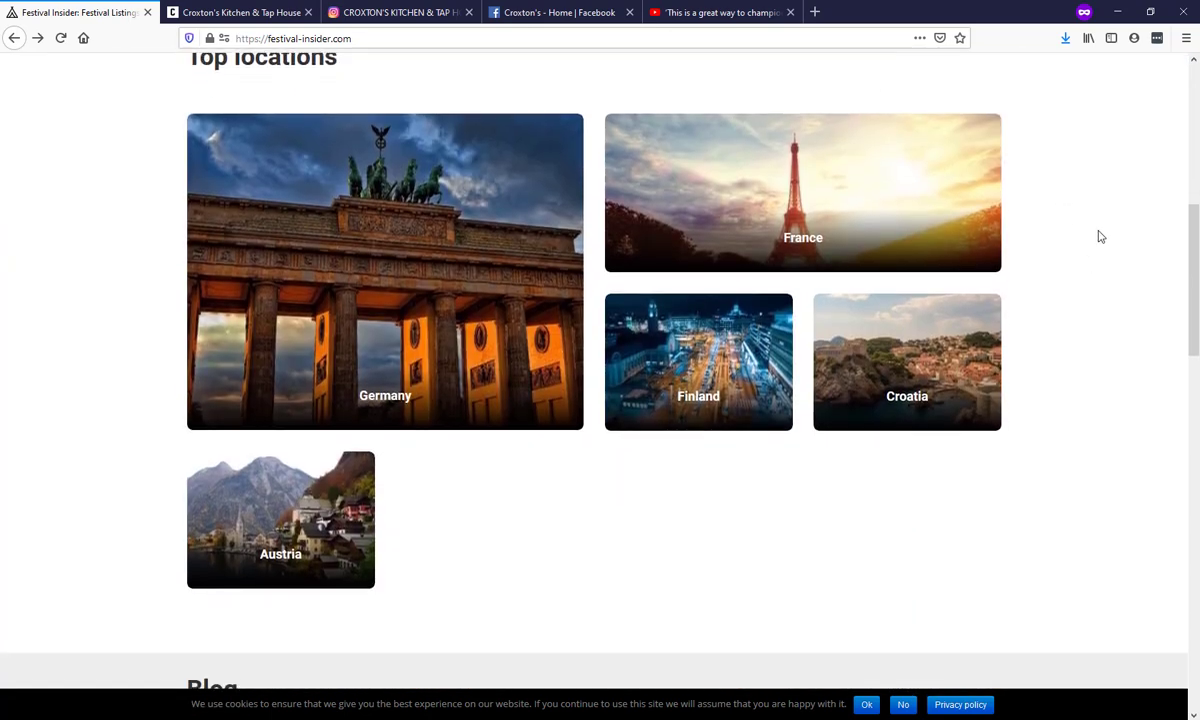
scroll(1104, 240, down, 5)
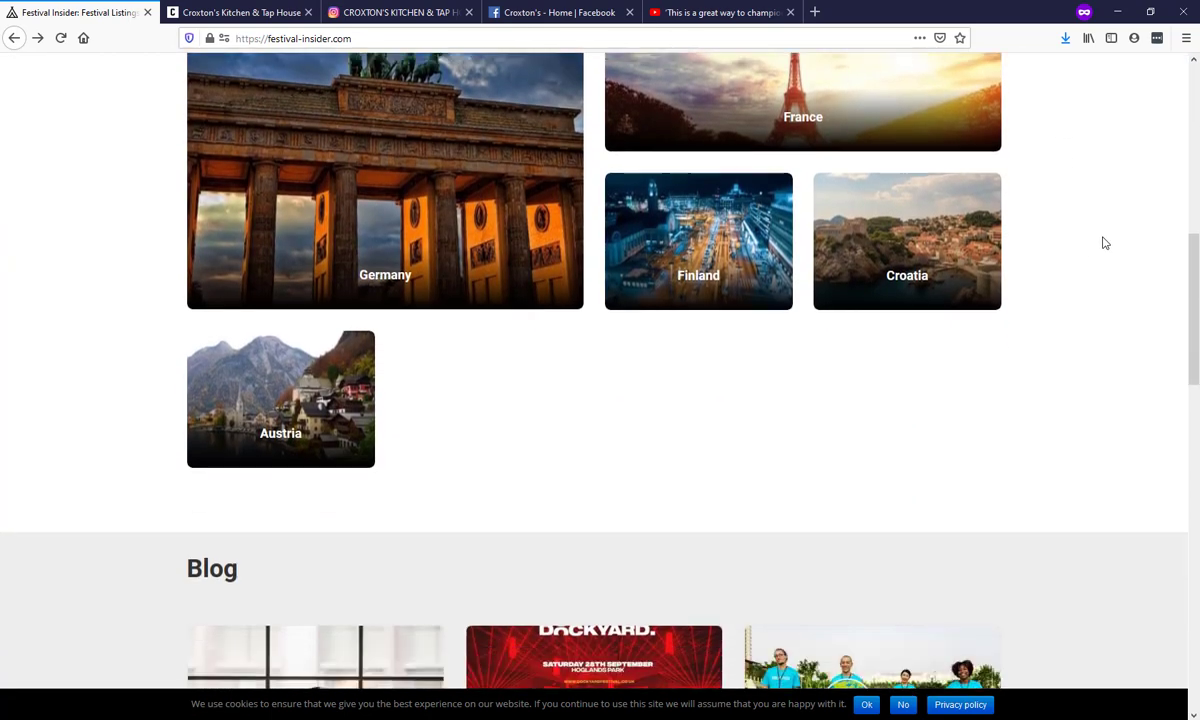
scroll(1104, 243, down, 5)
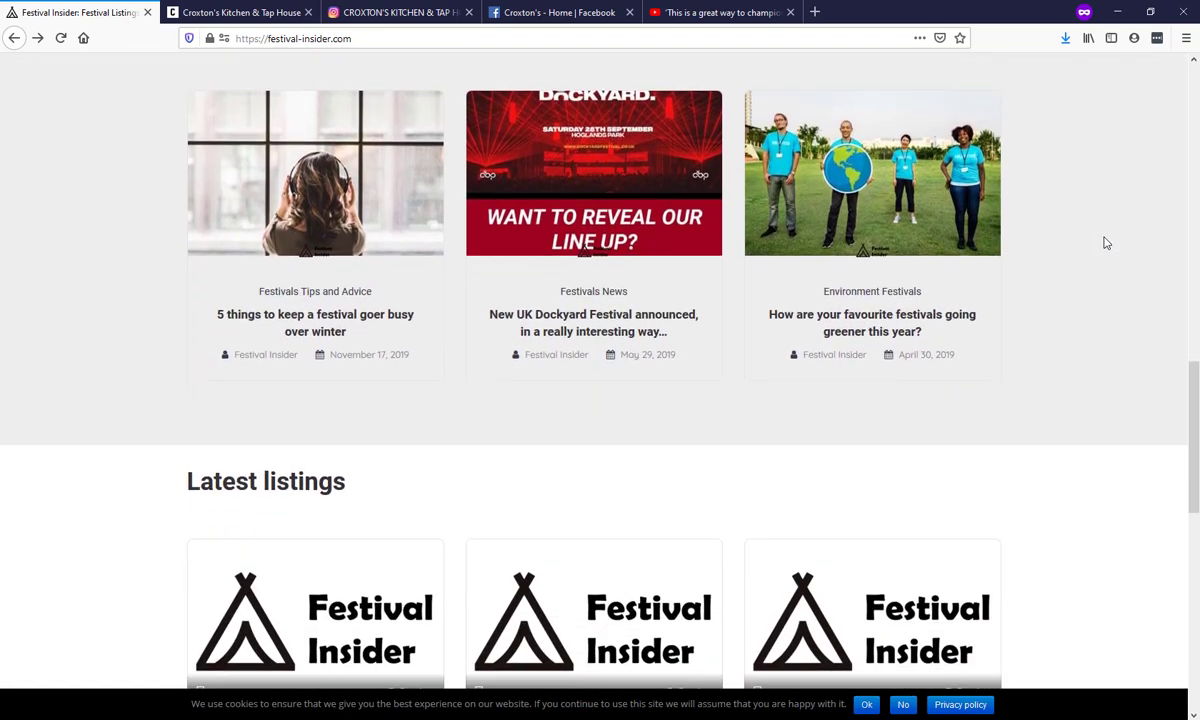
scroll(1104, 243, down, 1)
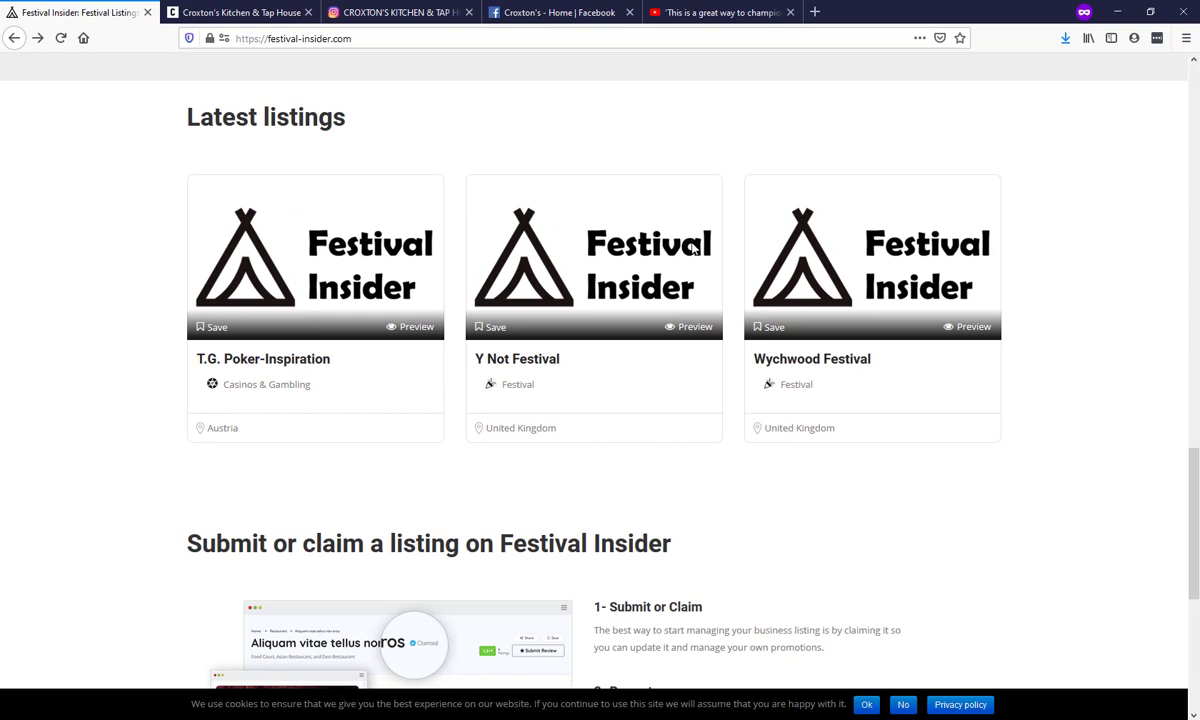
scroll(1023, 348, down, 3)
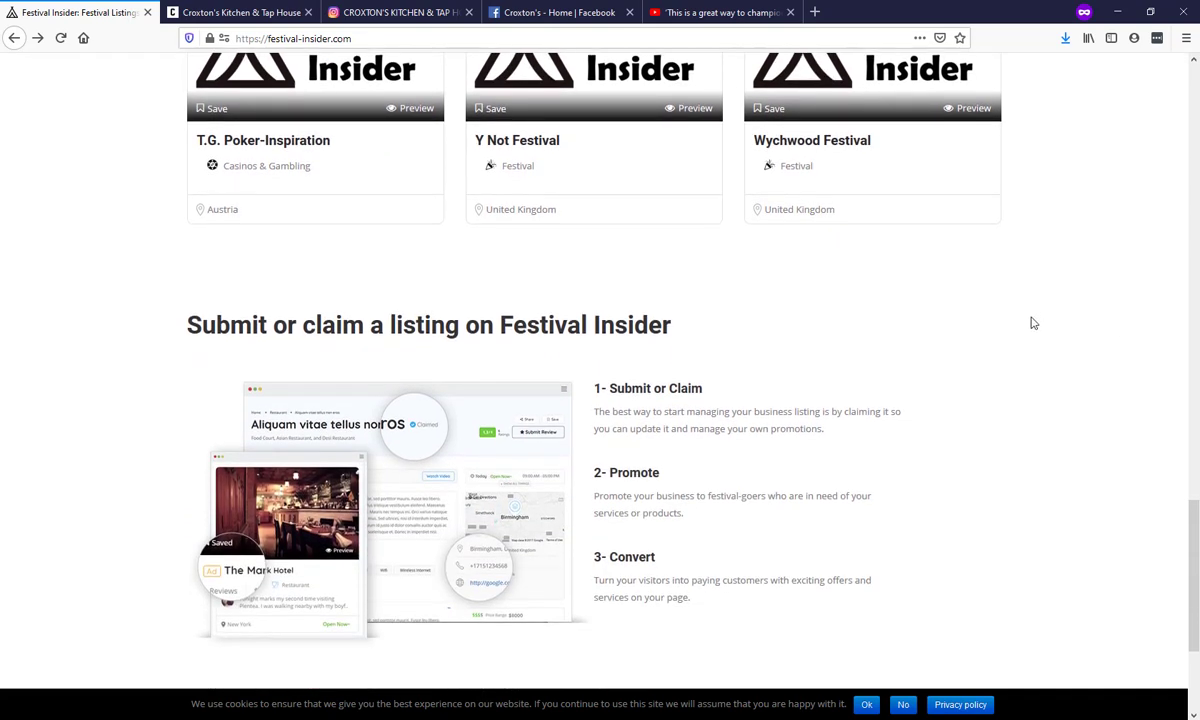
scroll(1039, 348, down, 1)
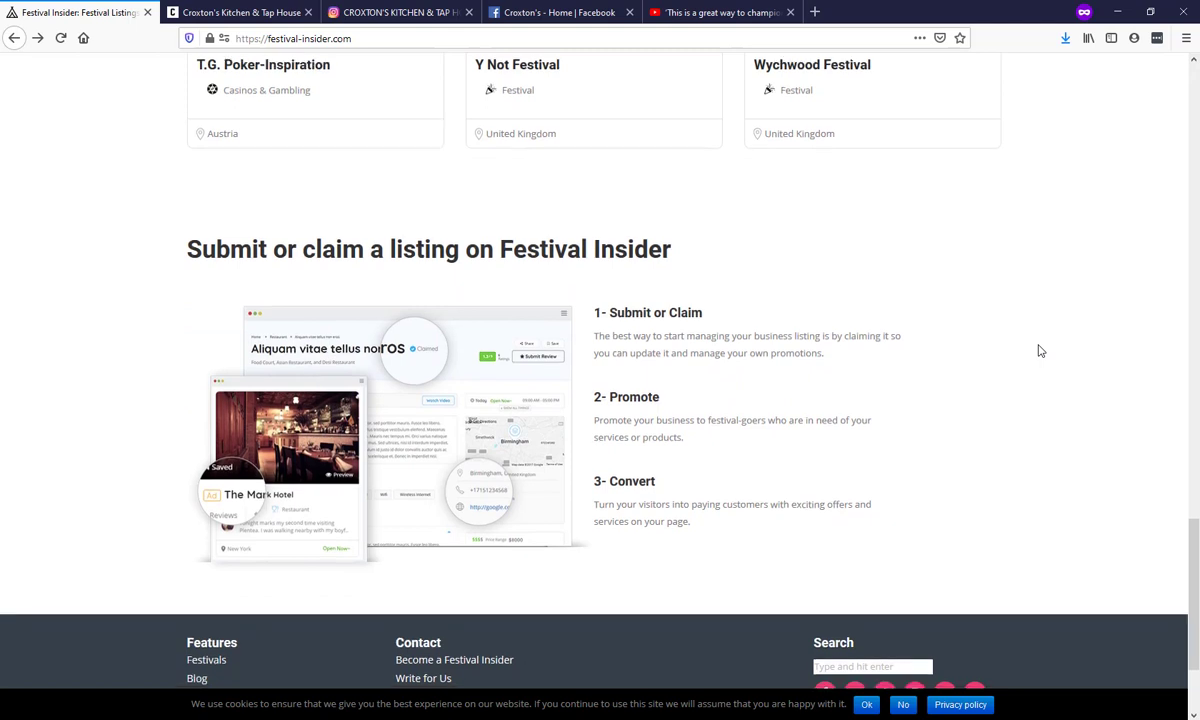
scroll(1039, 350, down, 1)
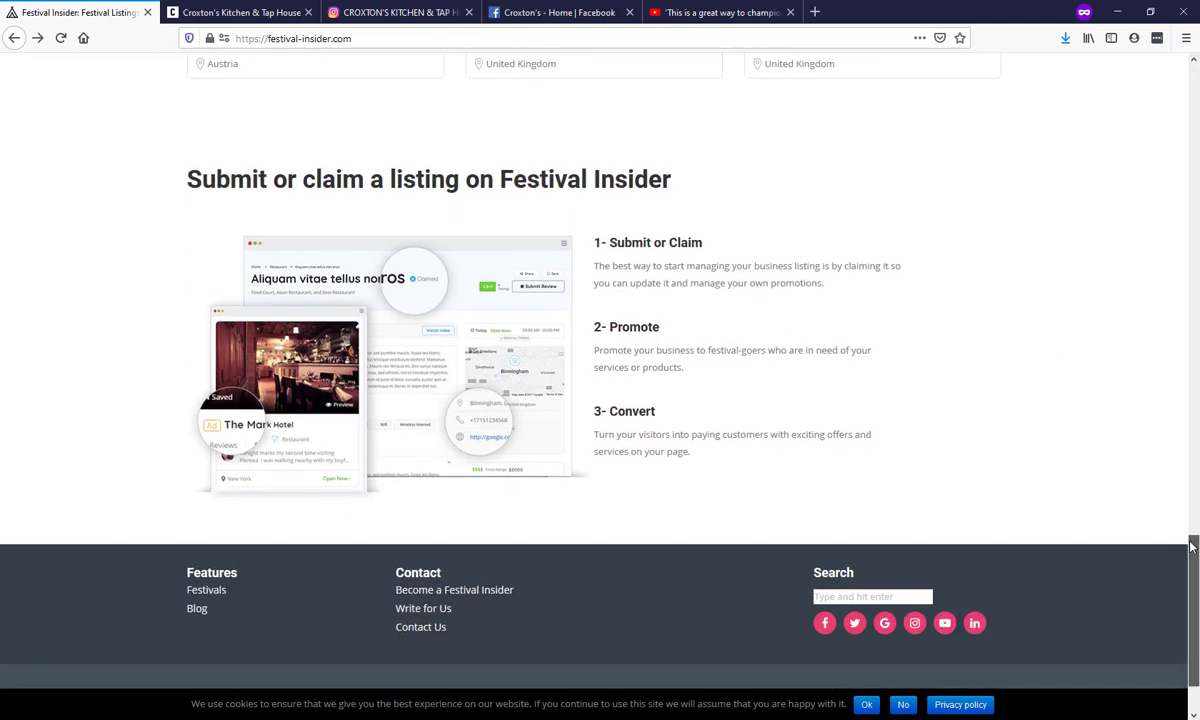
drag(1191, 547, 1191, 258)
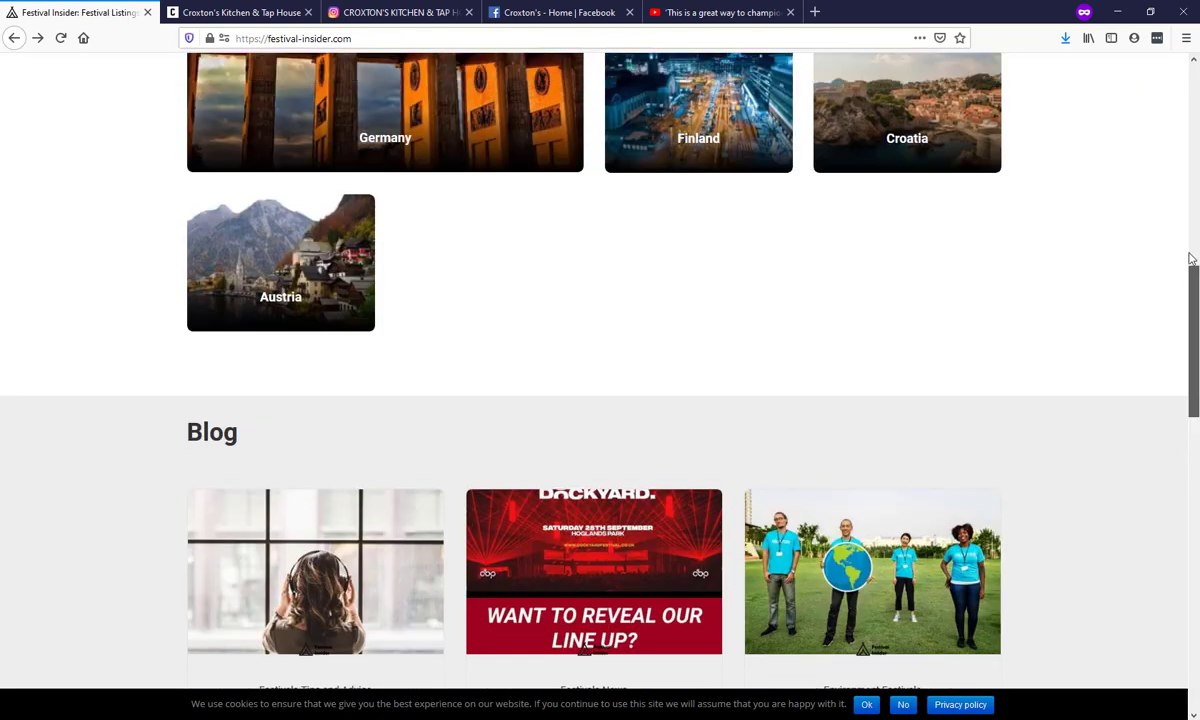
scroll(1163, 268, up, 11)
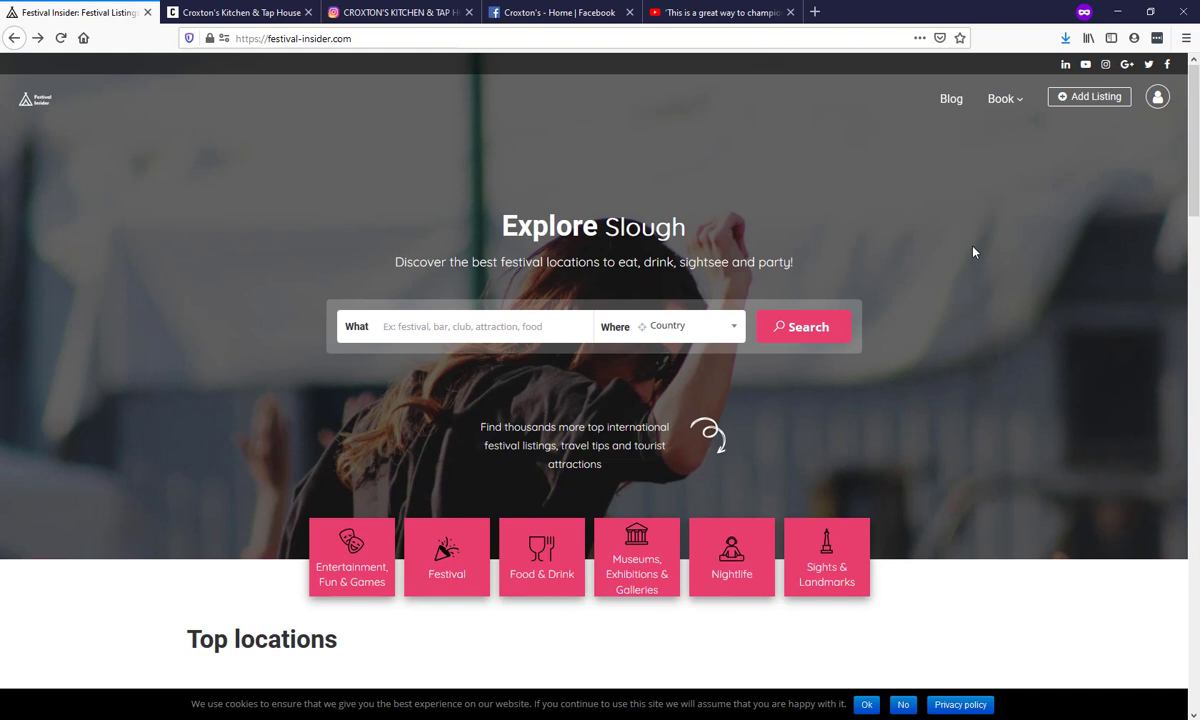
Start adding a listing and compare the features of the Standard plans for businesses and festivals.
click(1080, 104)
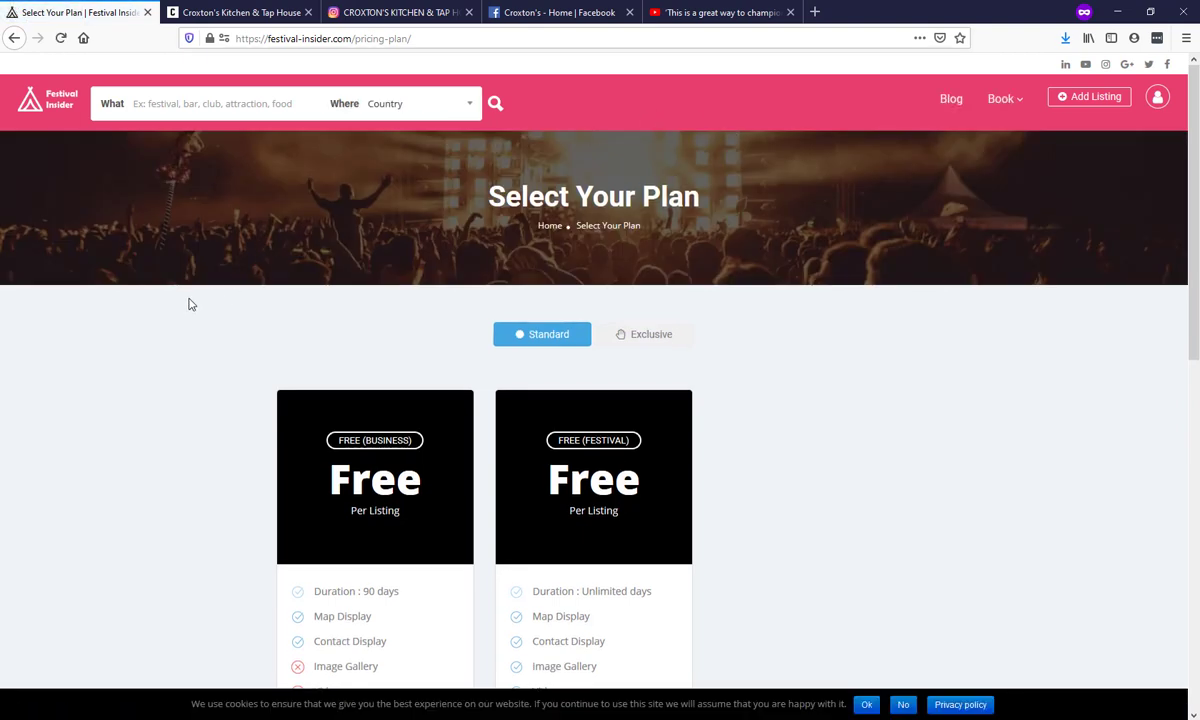
scroll(190, 304, down, 3)
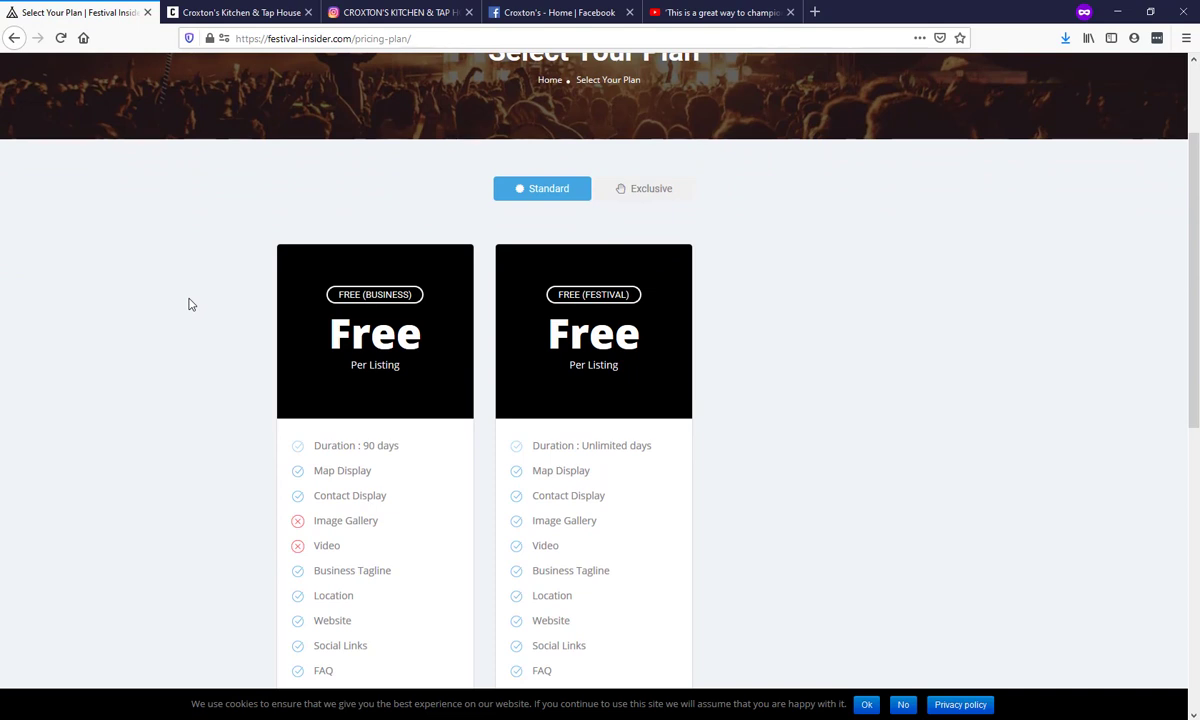
scroll(178, 292, down, 5)
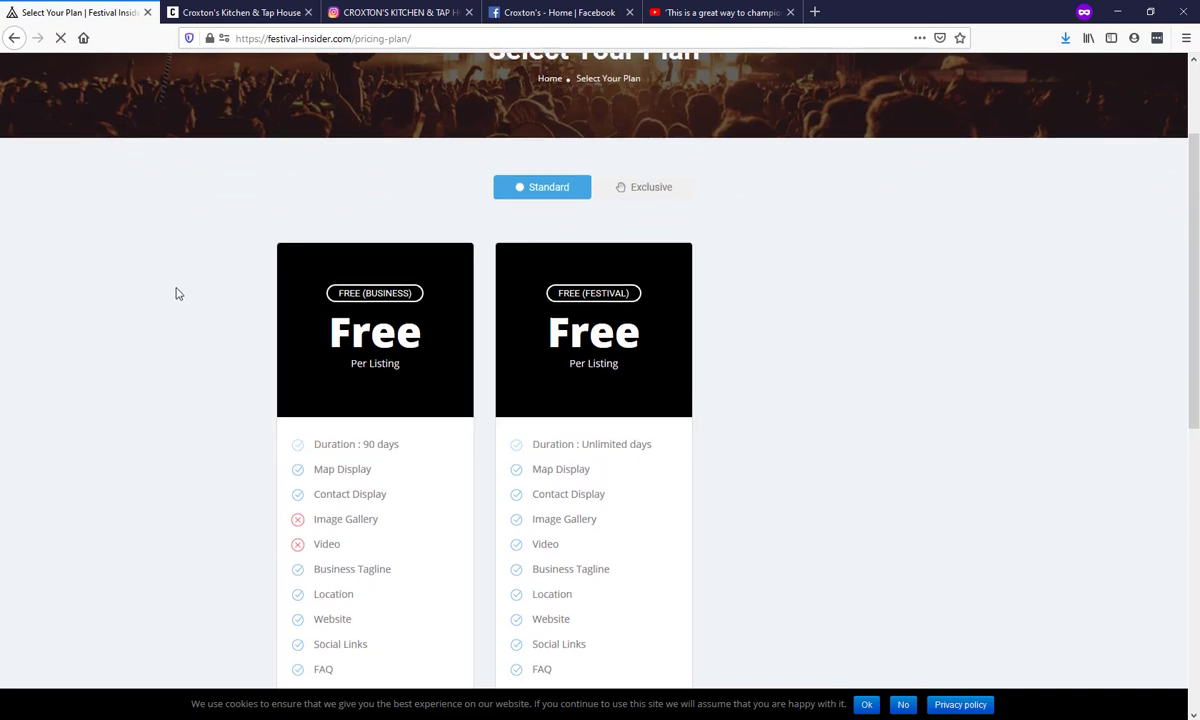
scroll(183, 295, down, 2)
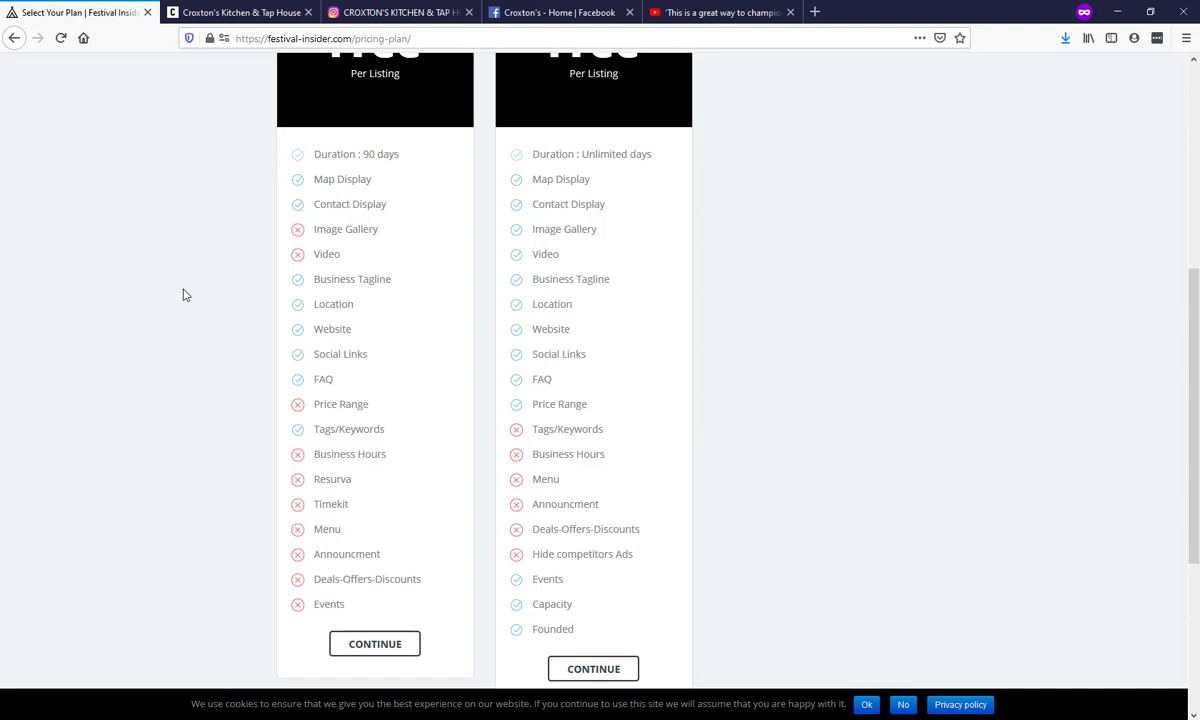
scroll(183, 295, up, 3)
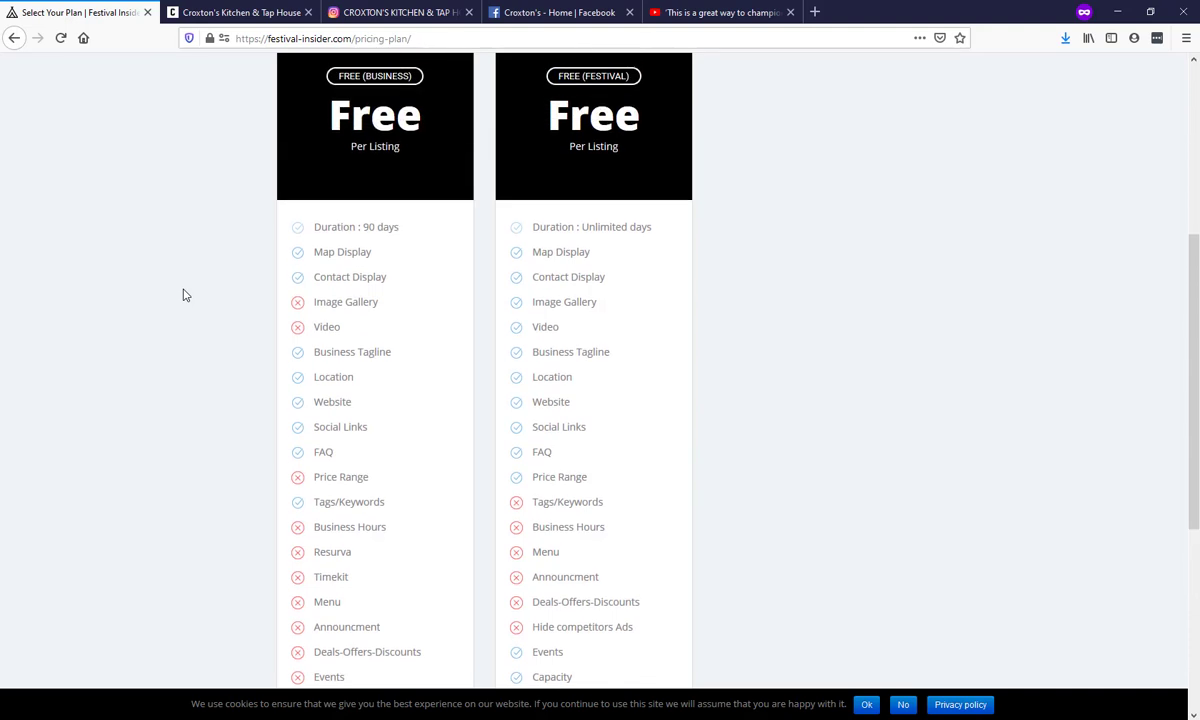
scroll(183, 295, up, 4)
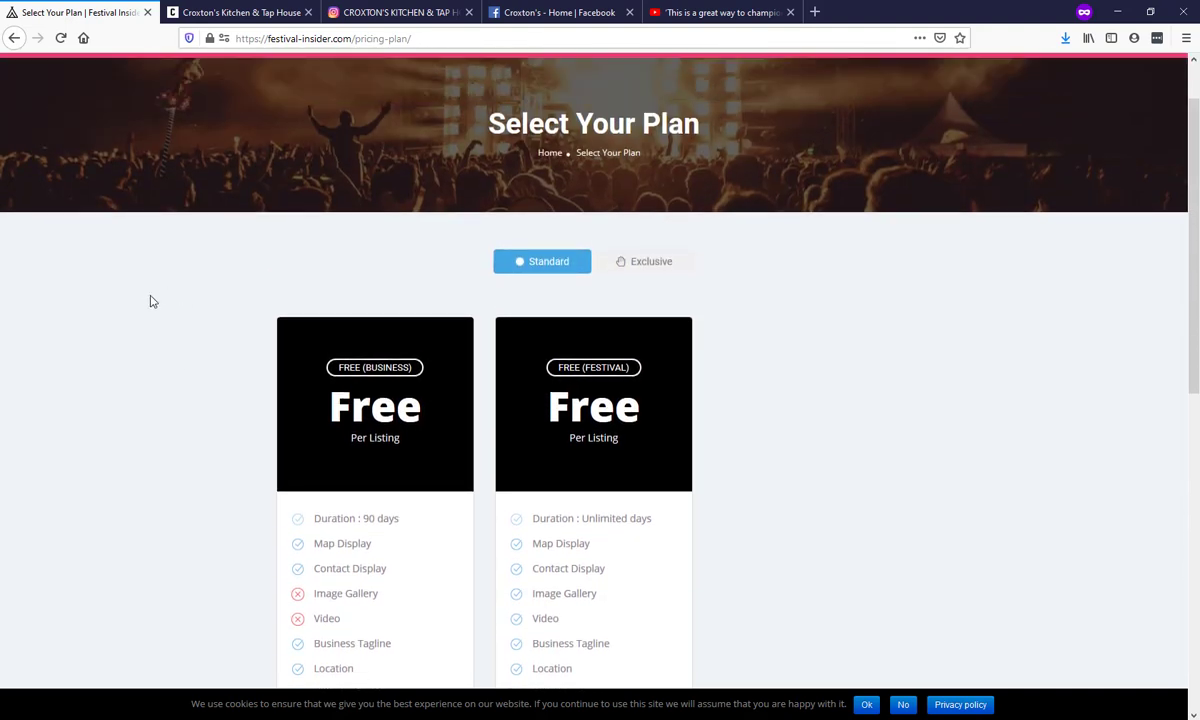
Switch to the Exclusive plans and choose the Food & Drink category.
click(659, 261)
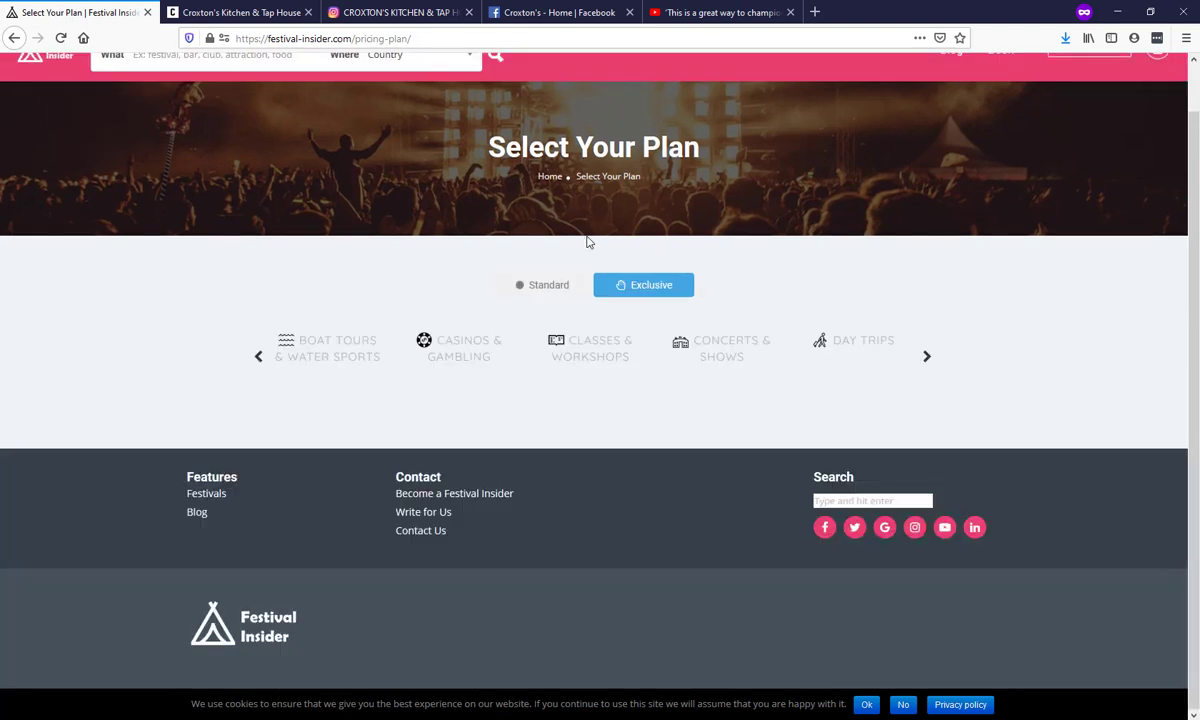
click(927, 360)
click(927, 360)
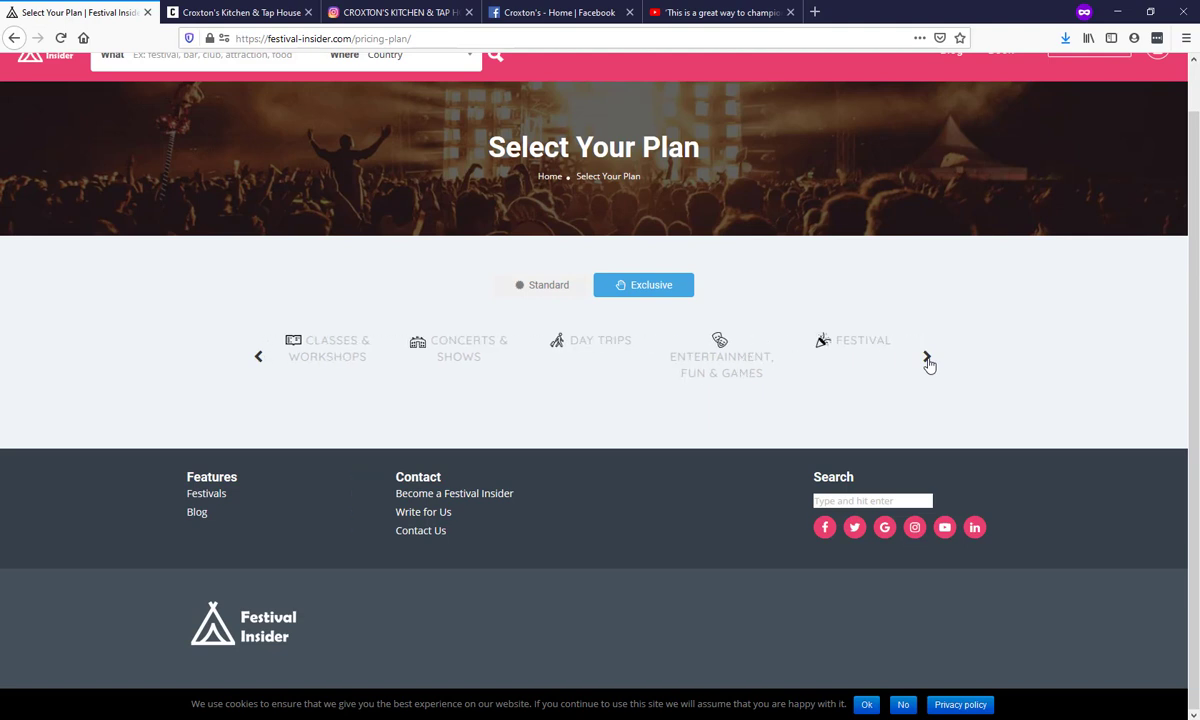
click(927, 360)
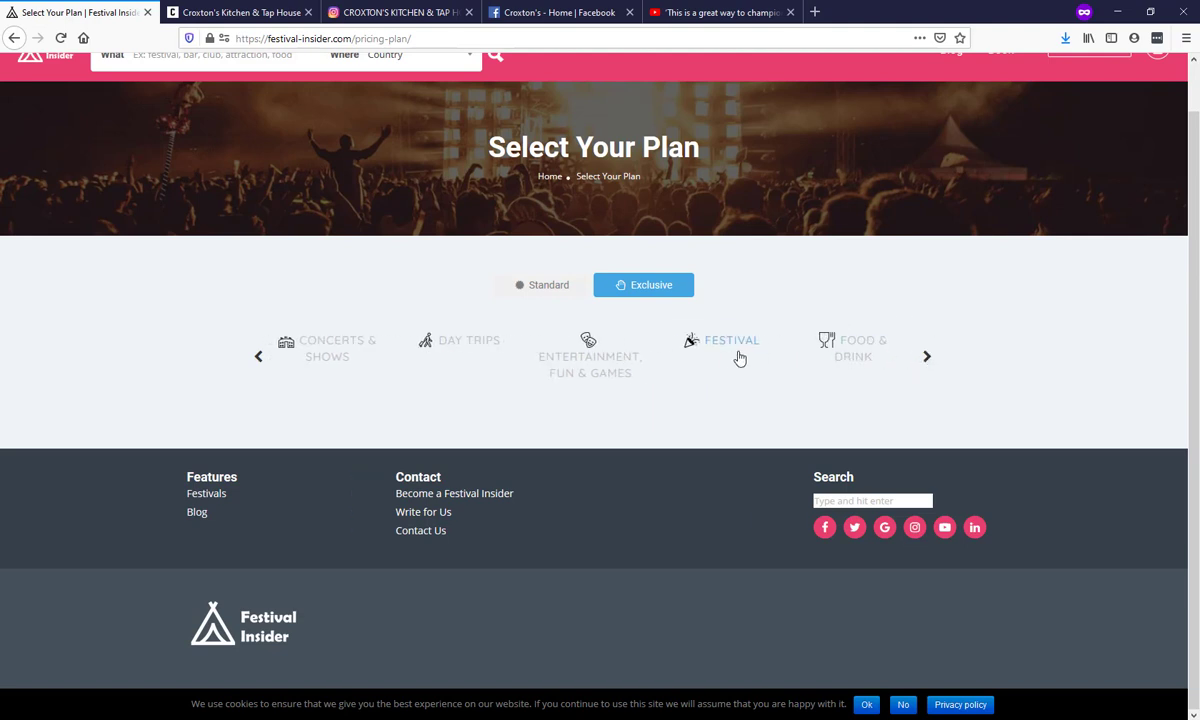
click(857, 345)
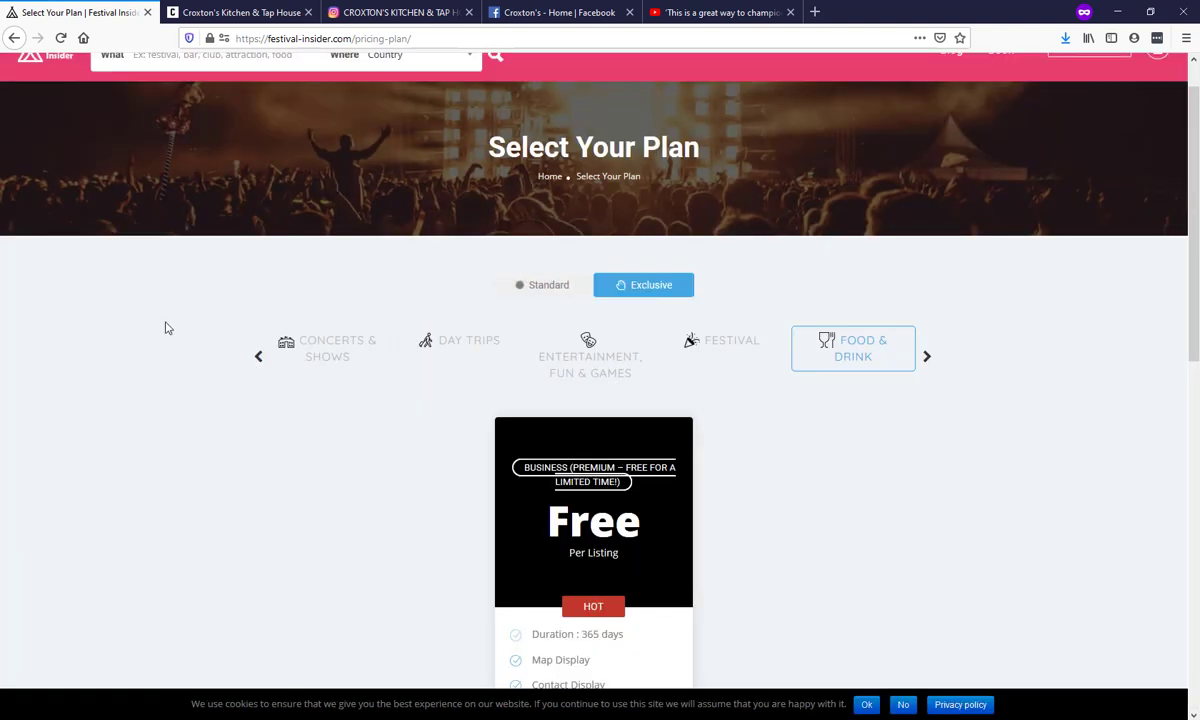
Review the features of the free Business (Premium) plan and continue with it to the listing submission form.
scroll(167, 328, down, 4)
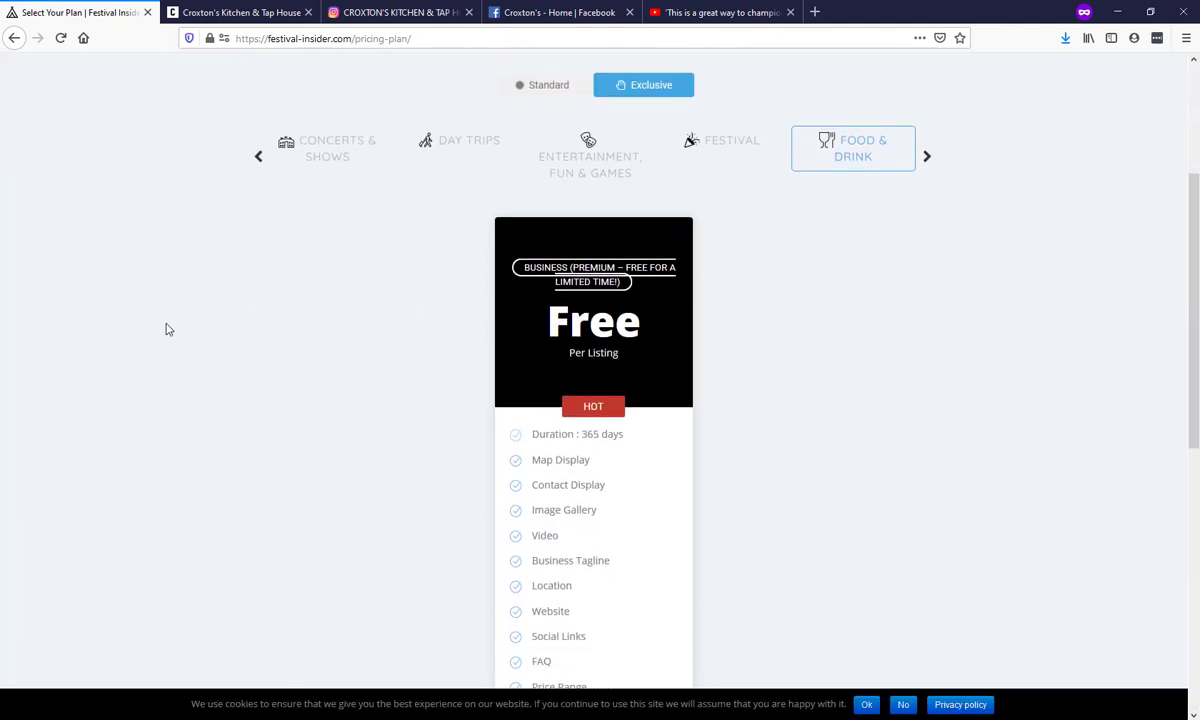
scroll(252, 303, down, 2)
scroll(272, 303, down, 1)
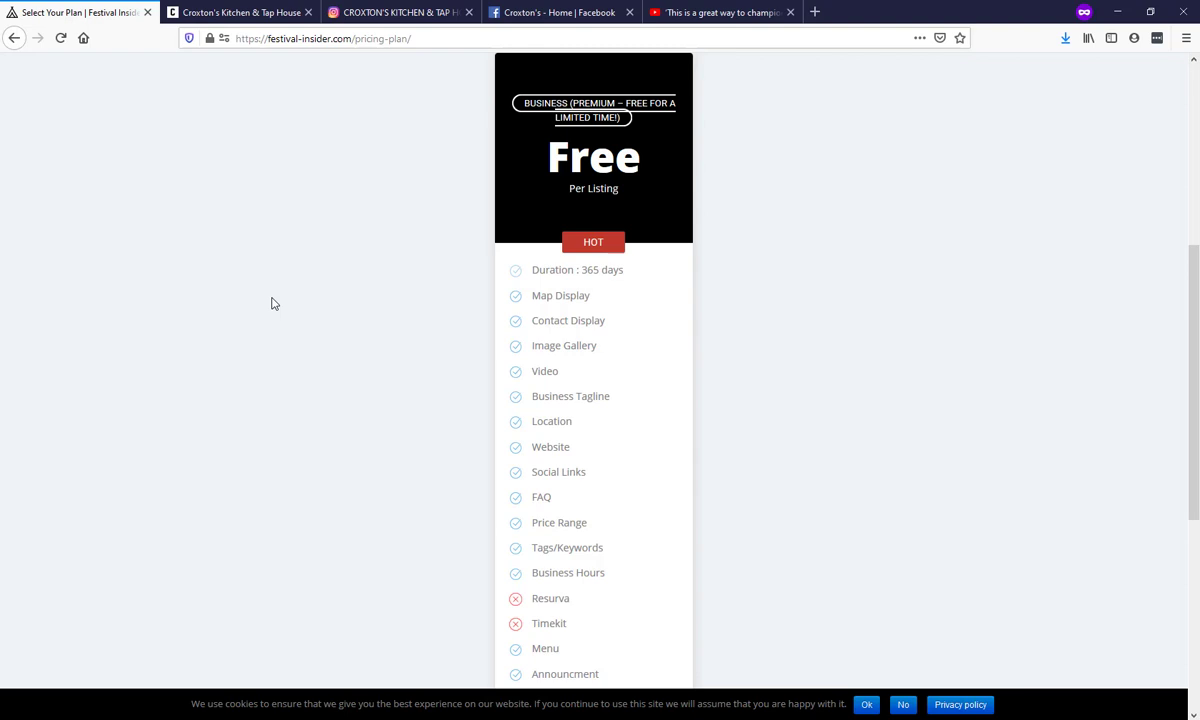
scroll(320, 277, down, 1)
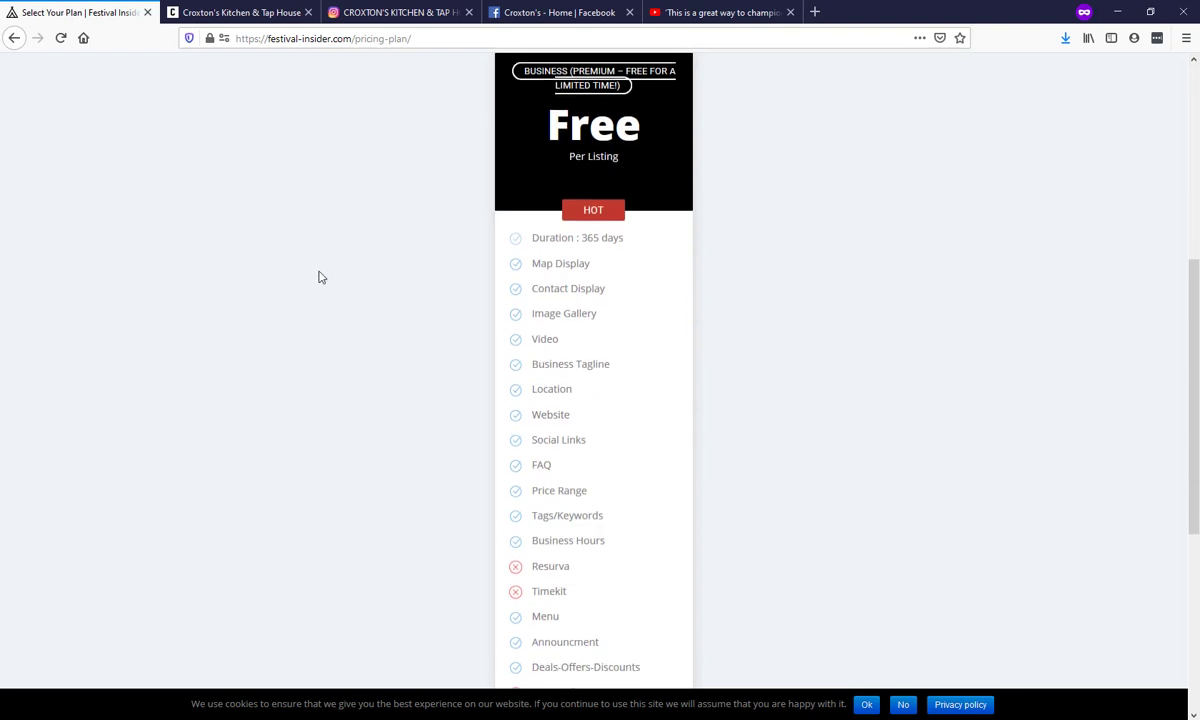
scroll(335, 335, down, 1)
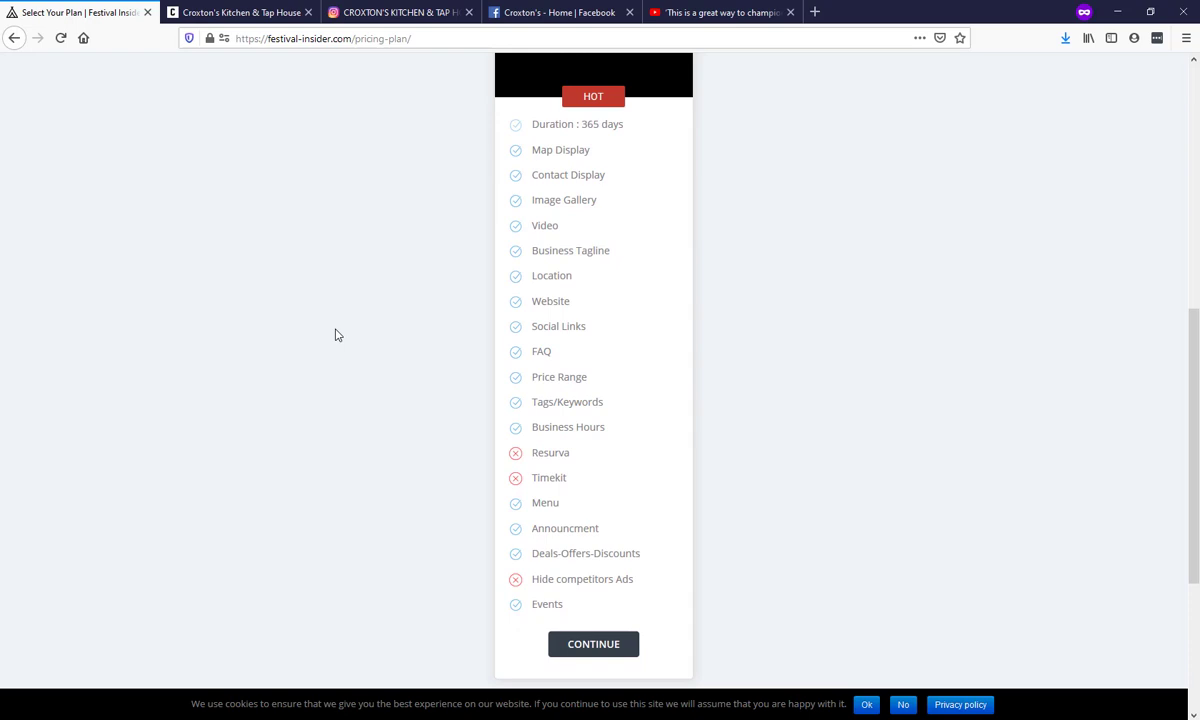
scroll(335, 335, up, 2)
scroll(335, 338, down, 2)
click(575, 648)
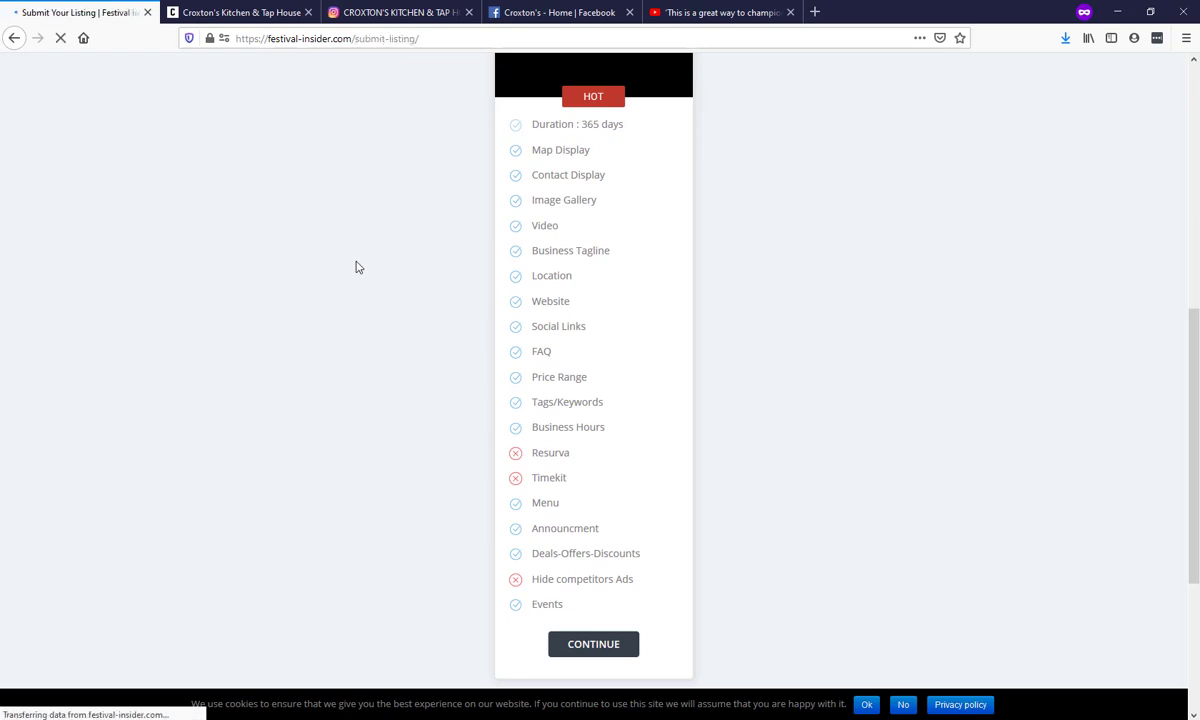
scroll(184, 304, down, 1)
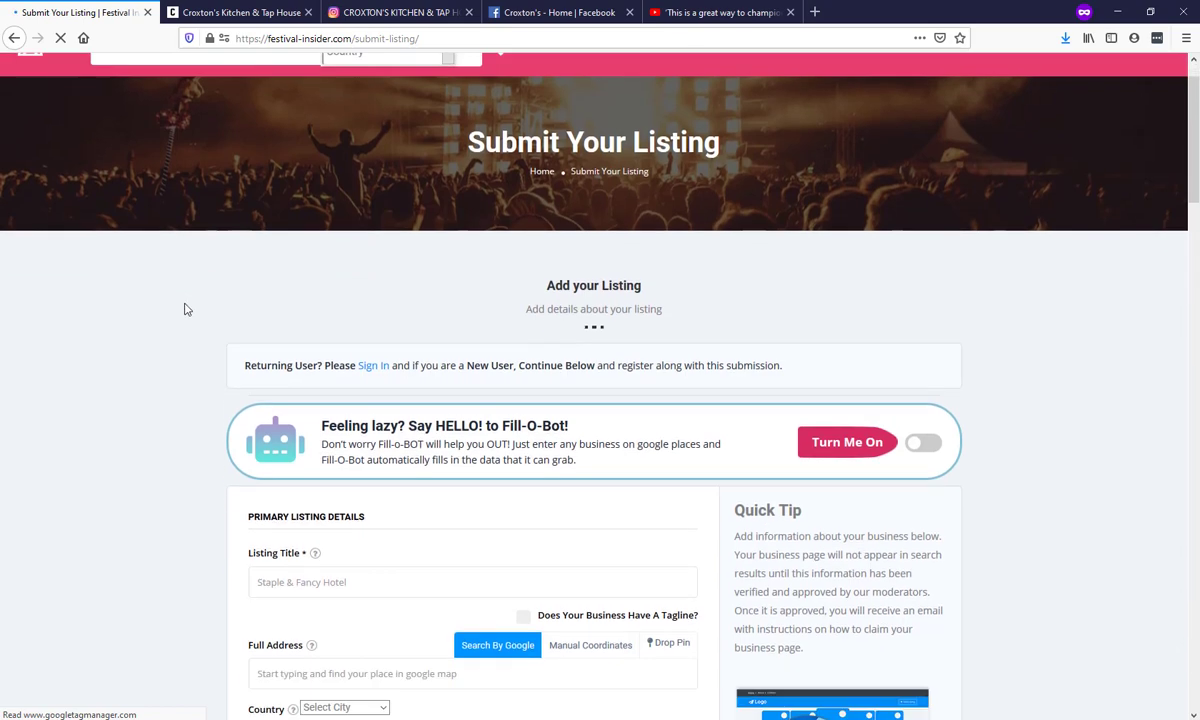
scroll(165, 270, down, 3)
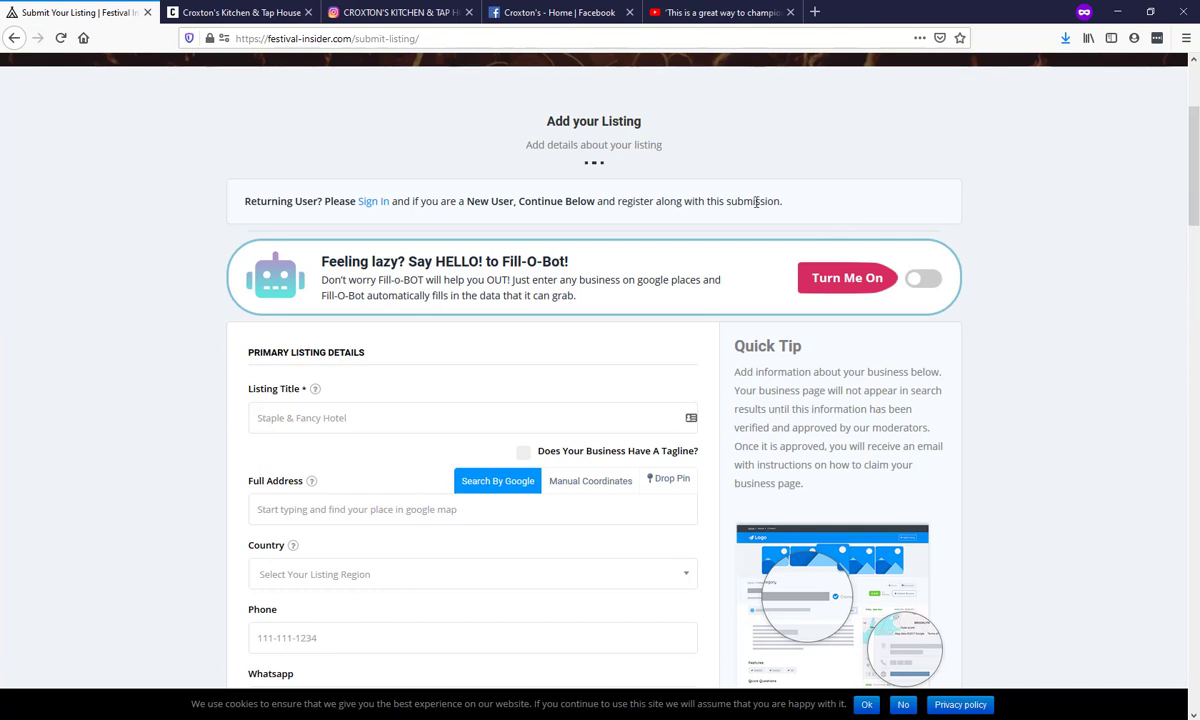
scroll(190, 233, down, 1)
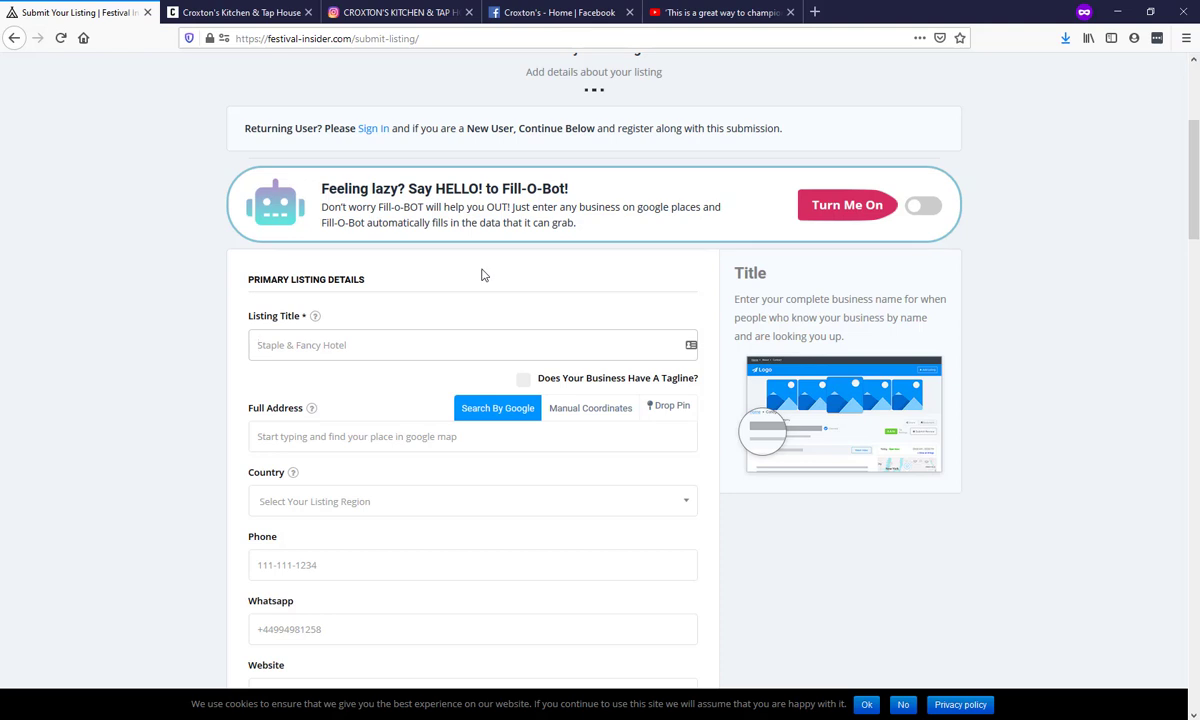
text(Croxtons)
key(ctrl+a)
key(BackSpace)
Turn on Fill-O-Bot, search the listing title for Croxtons, autofill from Croxton's Kitchen & Tap House in Southsea, and check the filled details.
click(922, 205)
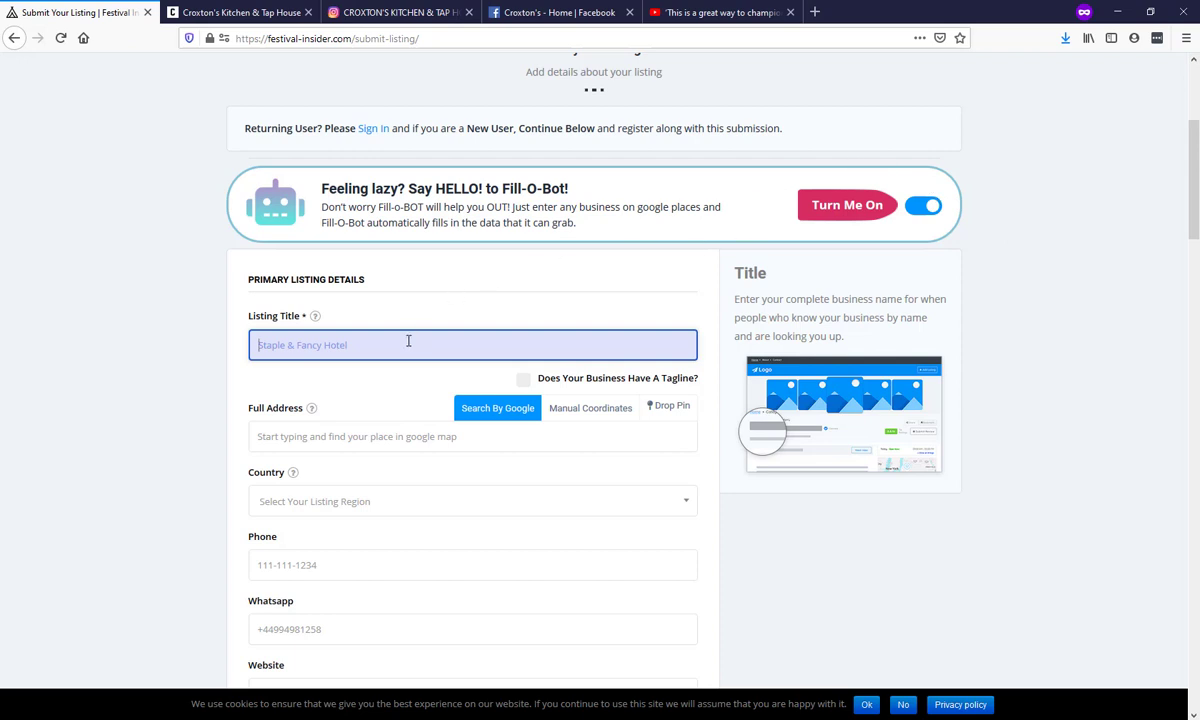
text(Cro)
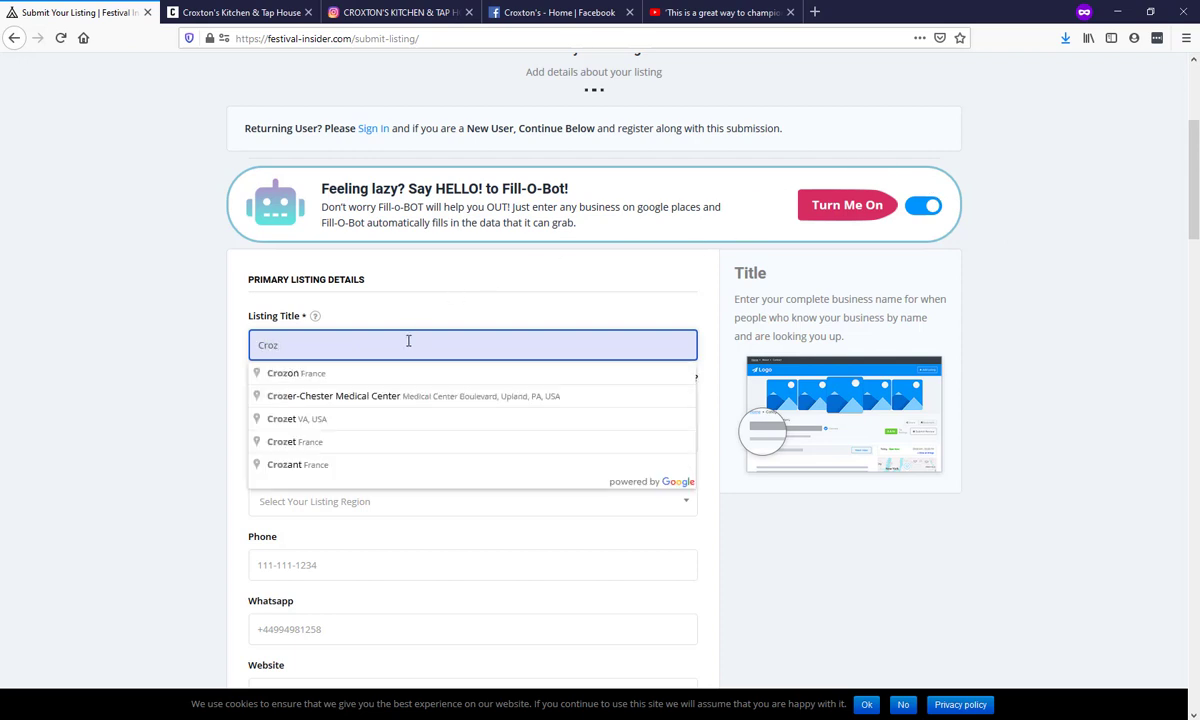
text(xtons)
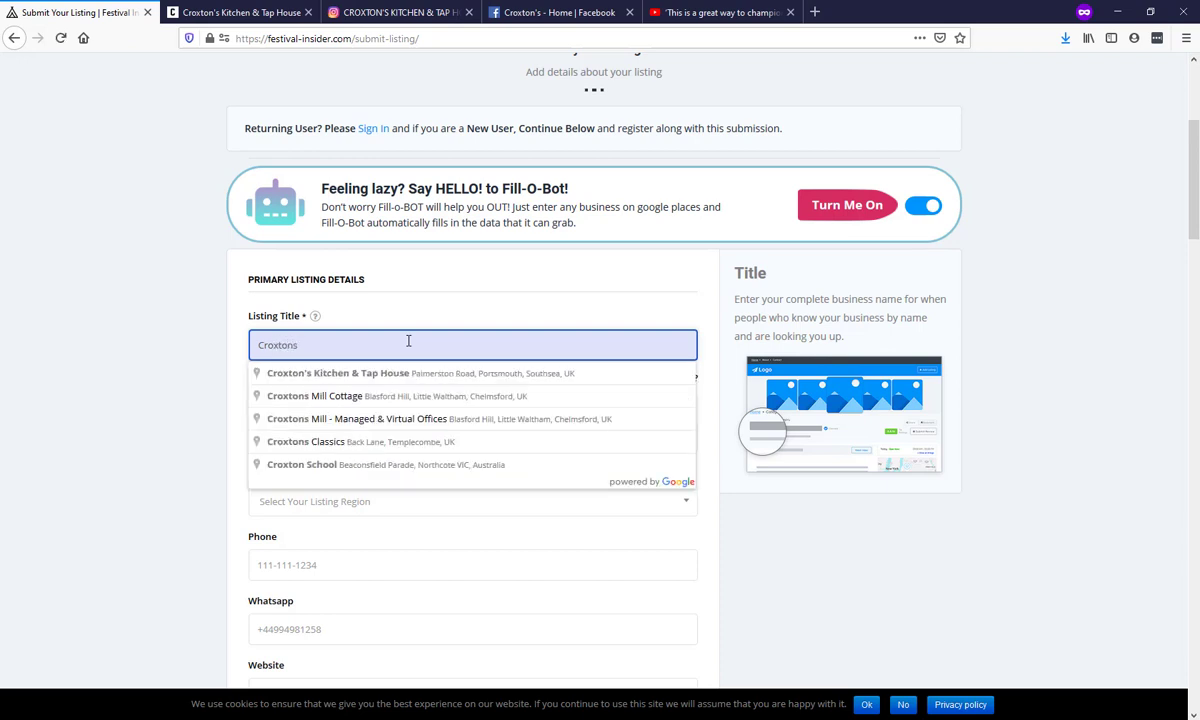
click(409, 376)
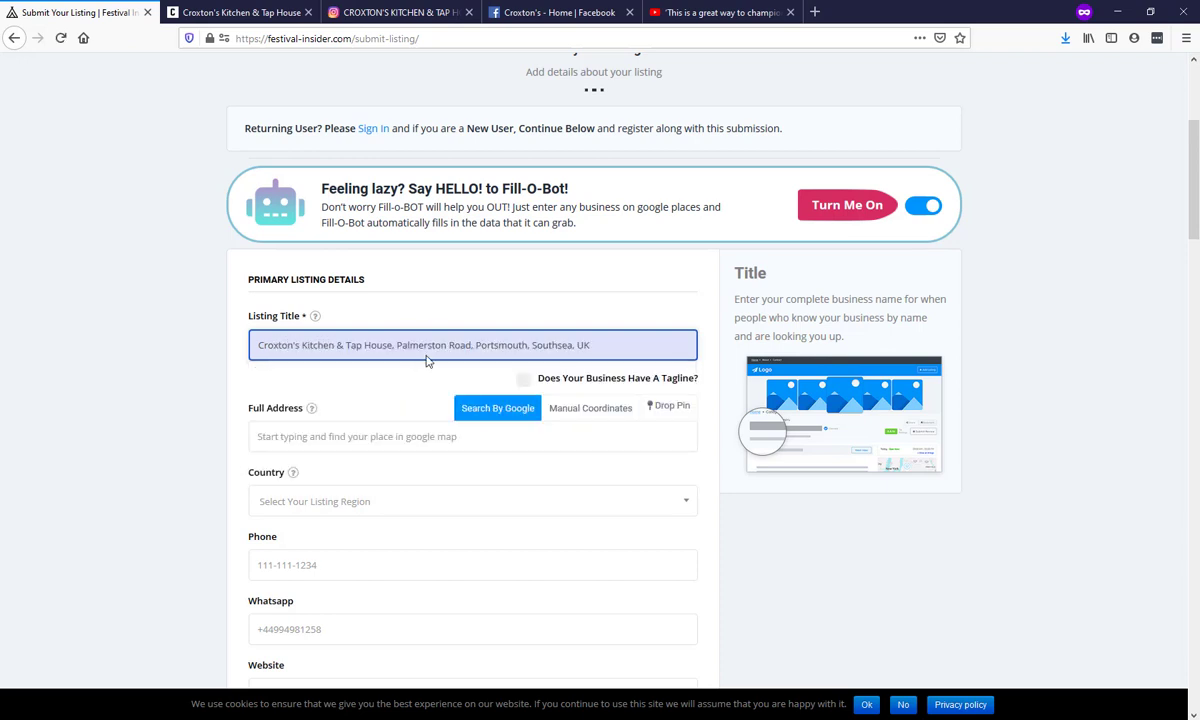
scroll(197, 289, down, 1)
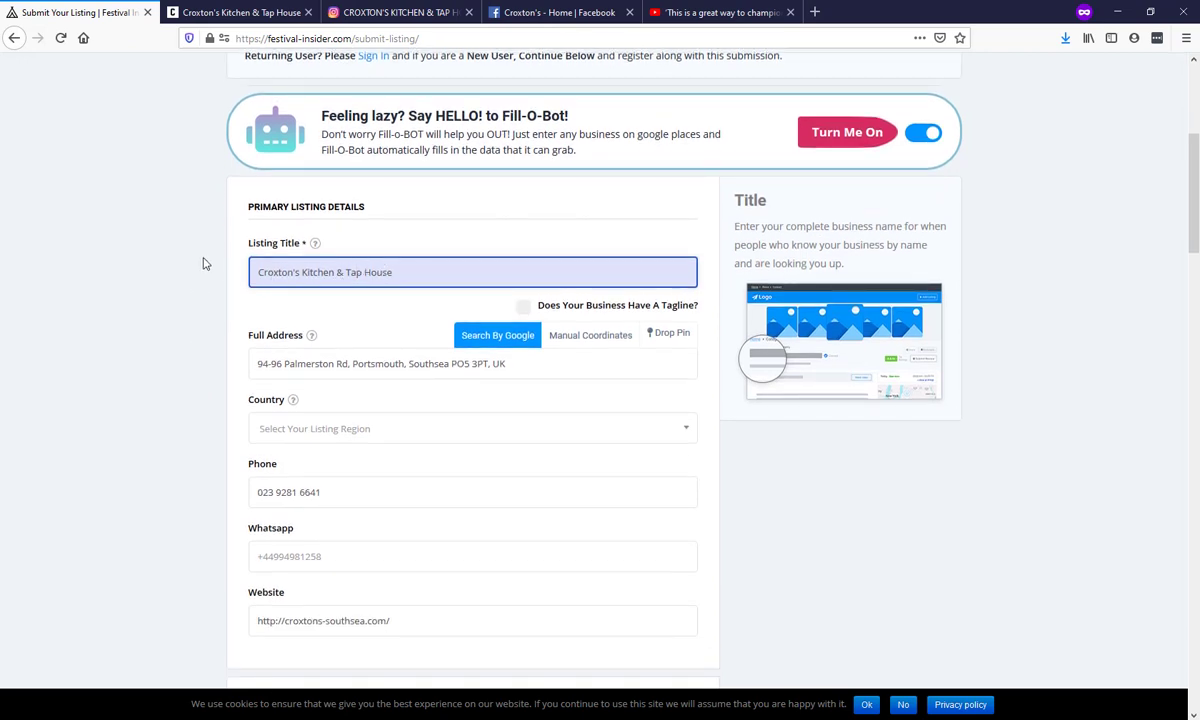
scroll(203, 263, down, 1)
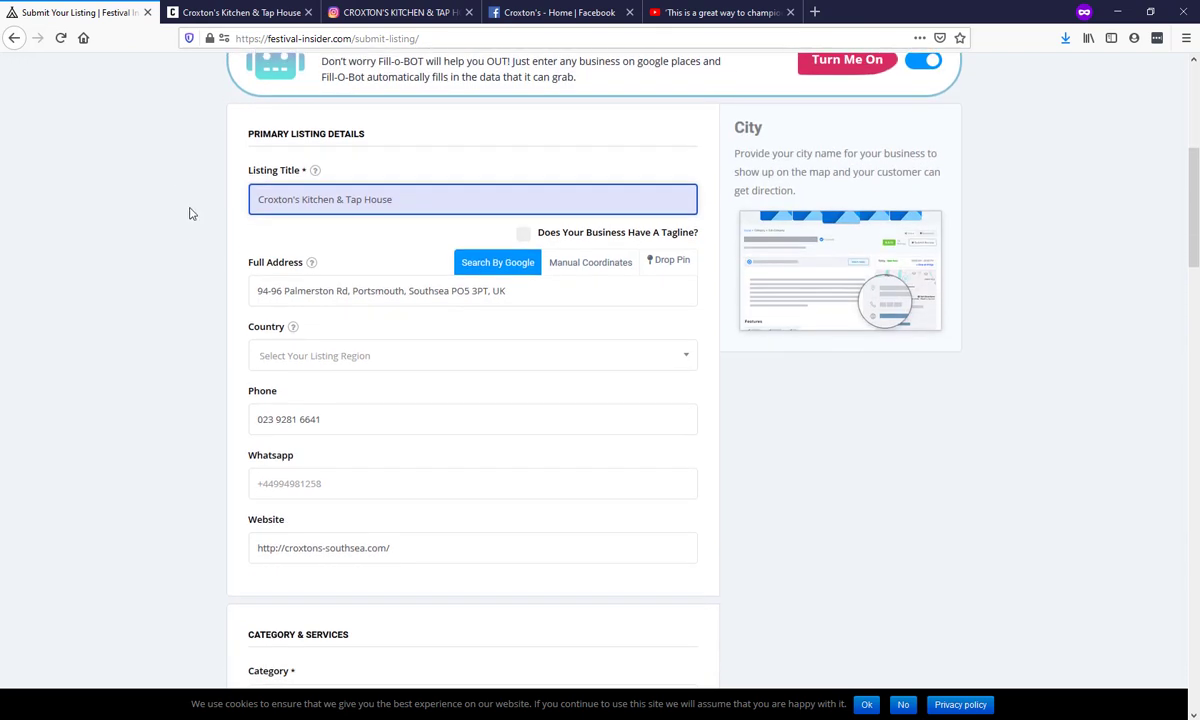
scroll(188, 212, down, 1)
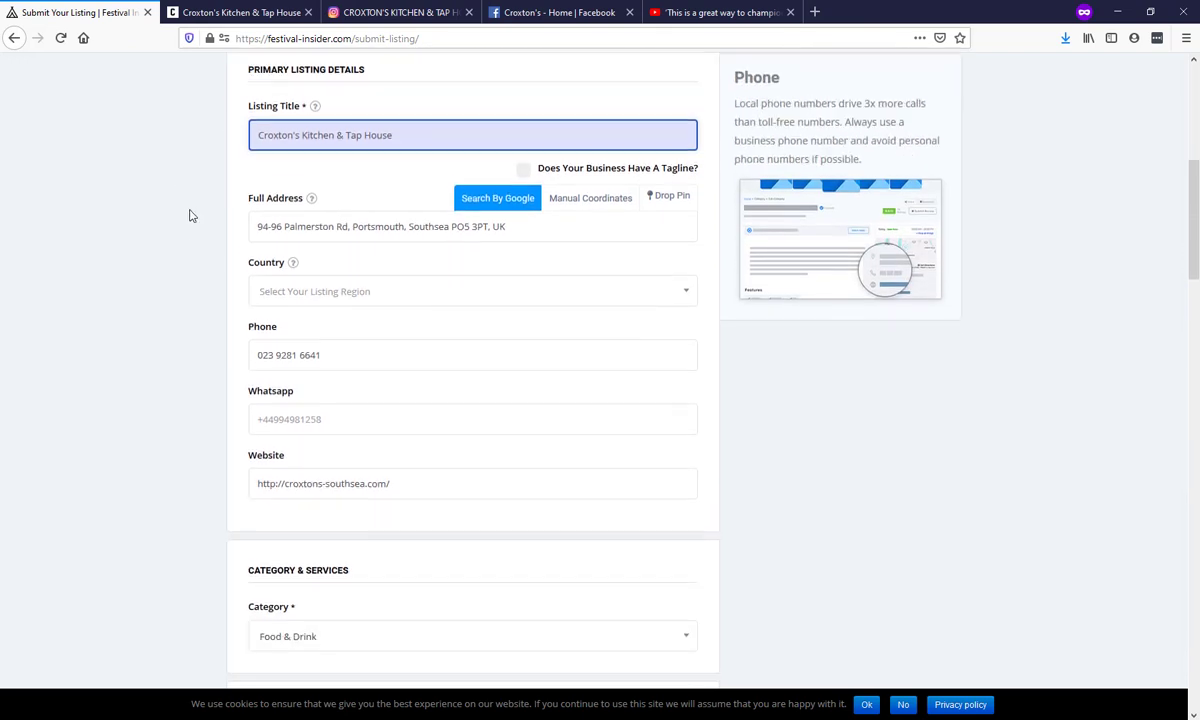
Search the country list for "unit" and set the listing's country to United Kingdom.
click(370, 287)
scroll(383, 348, down, 4)
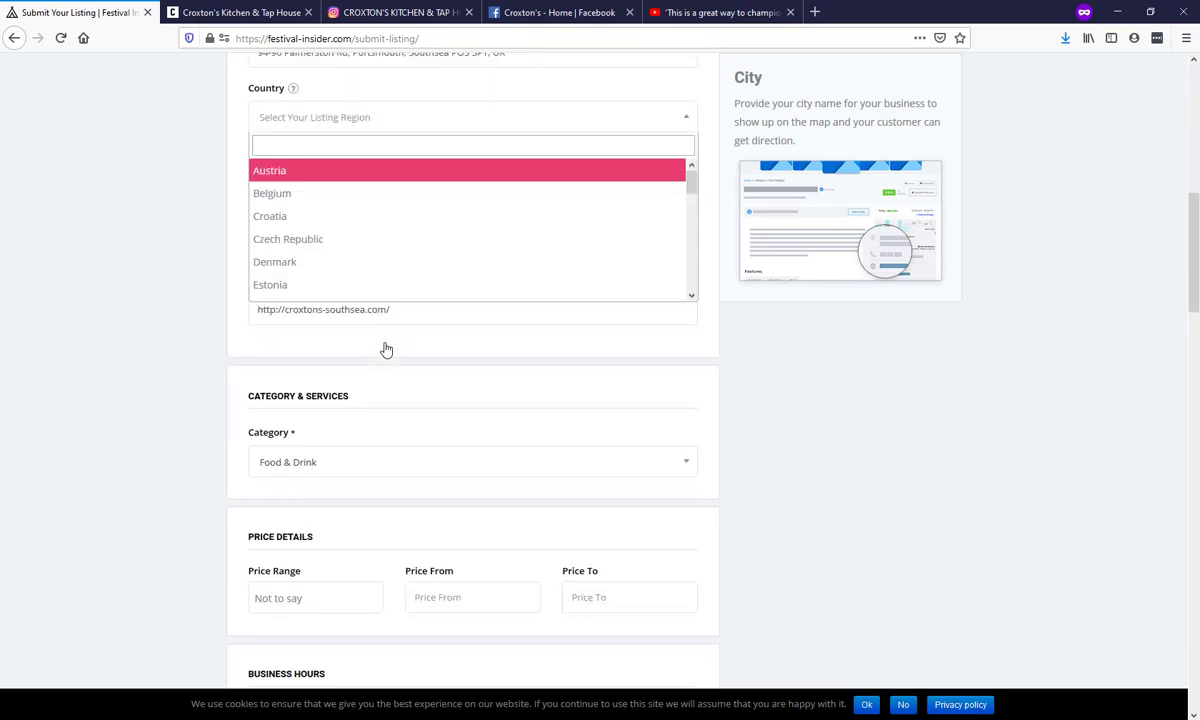
scroll(200, 274, up, 3)
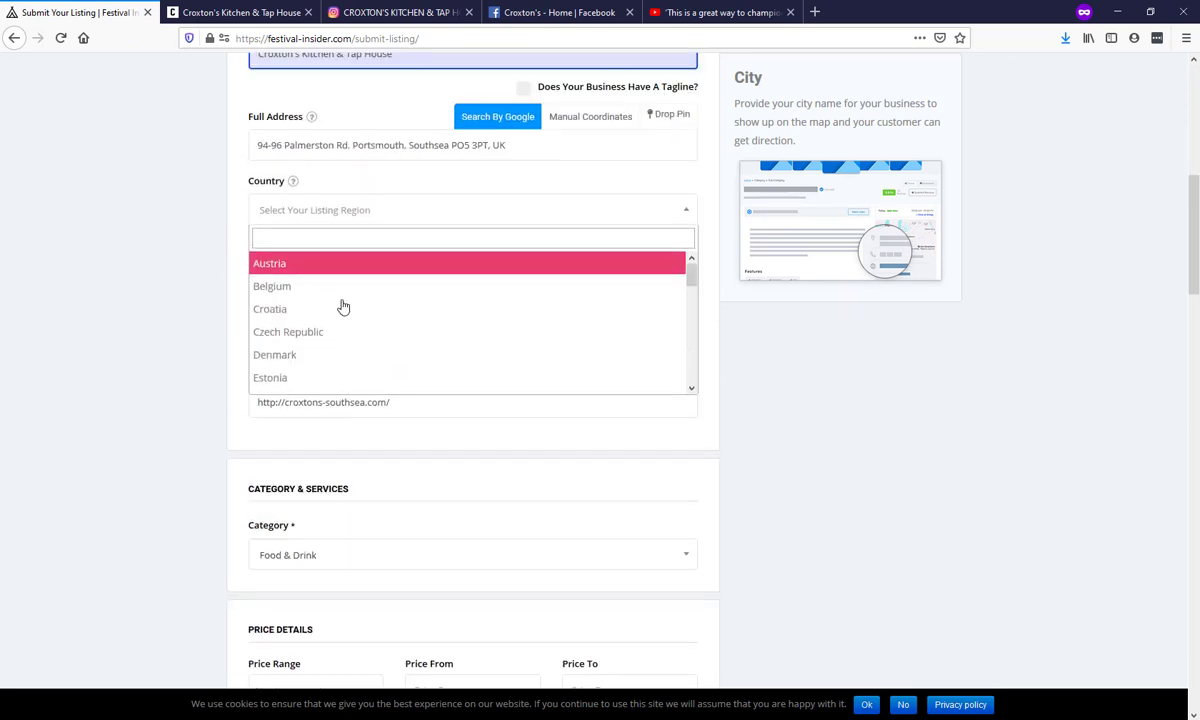
text(unit)
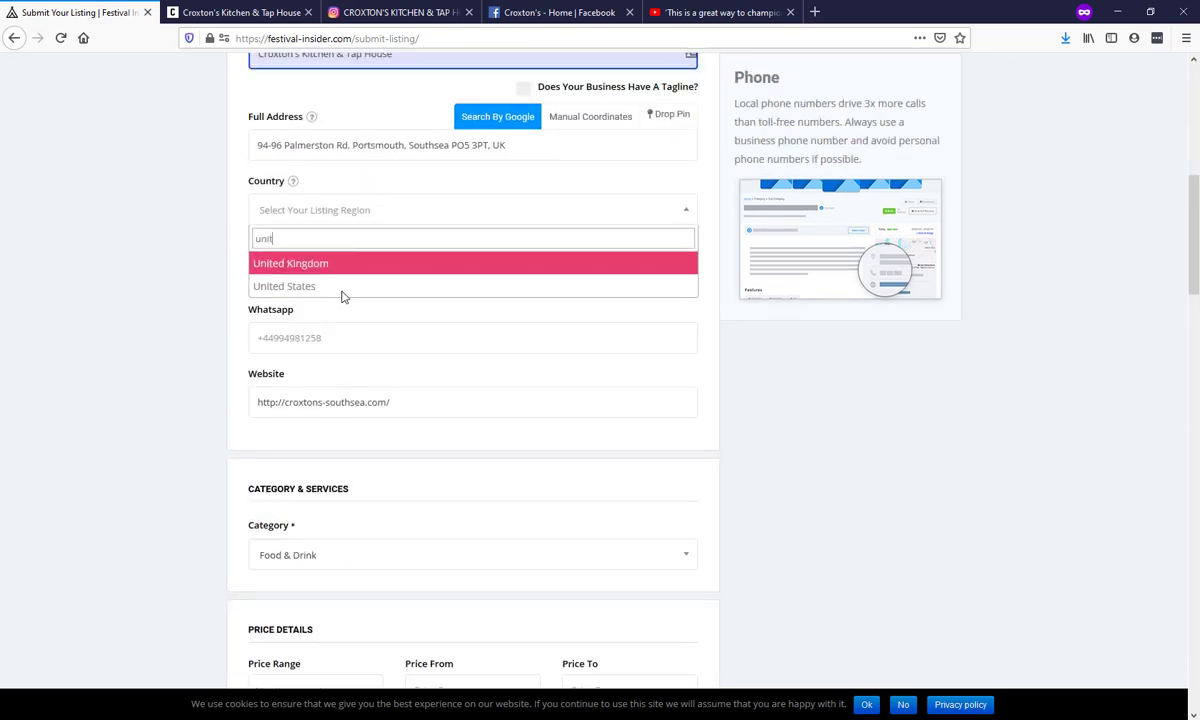
click(322, 262)
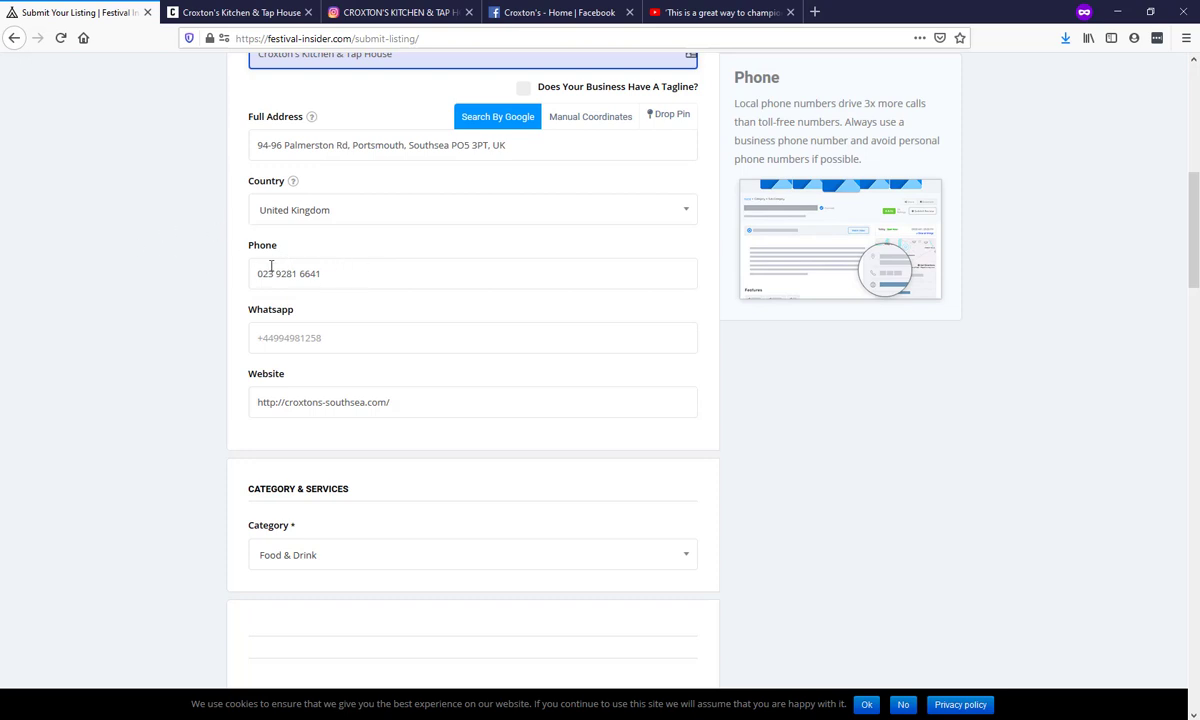
Review the autofilled primary listing details and check the category selection.
scroll(196, 284, up, 3)
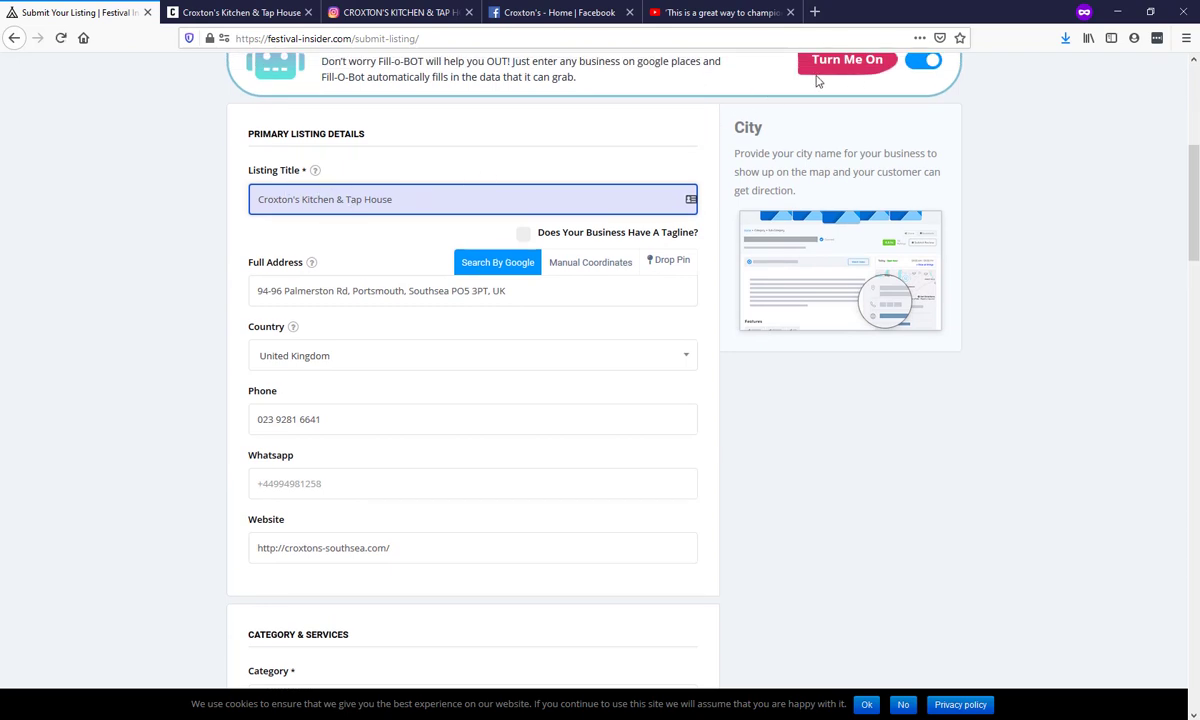
scroll(480, 120, up, 2)
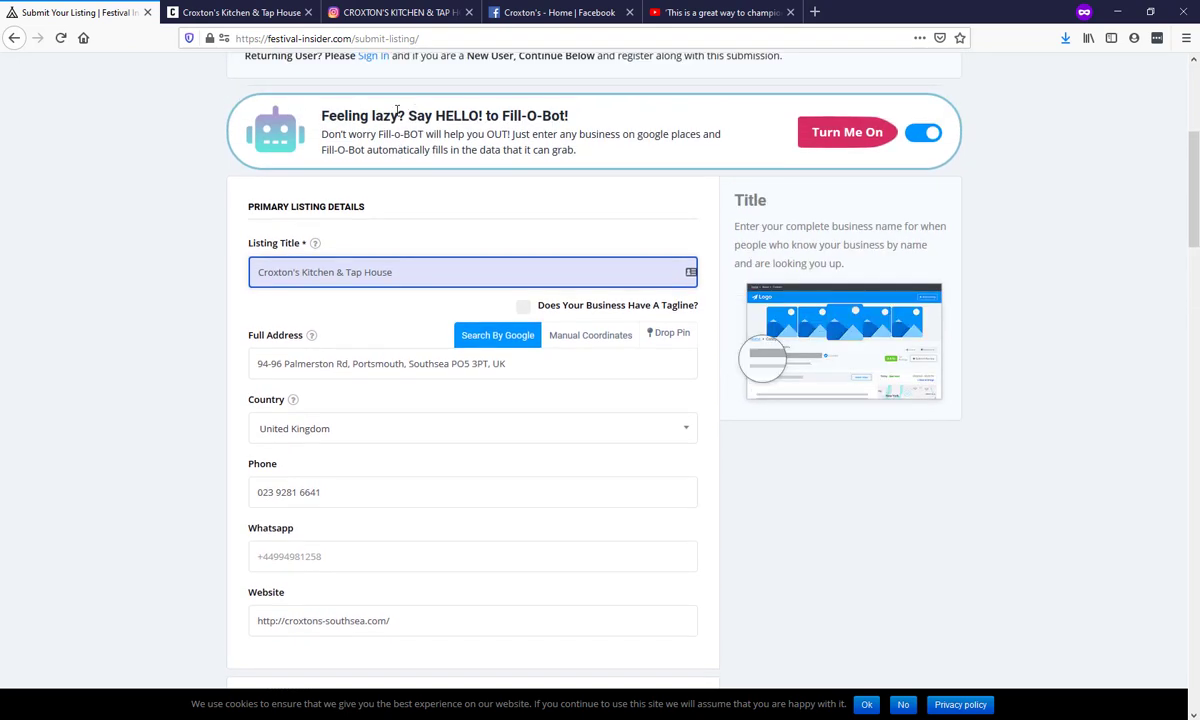
scroll(168, 284, down, 4)
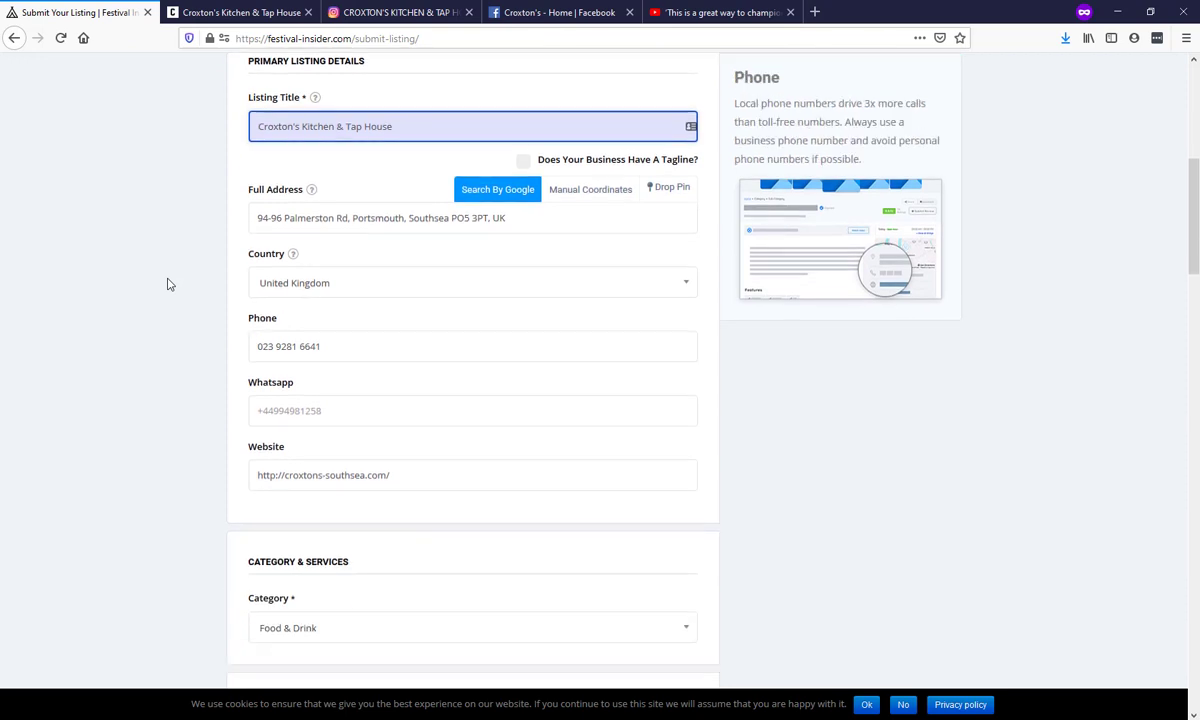
scroll(233, 332, down, 1)
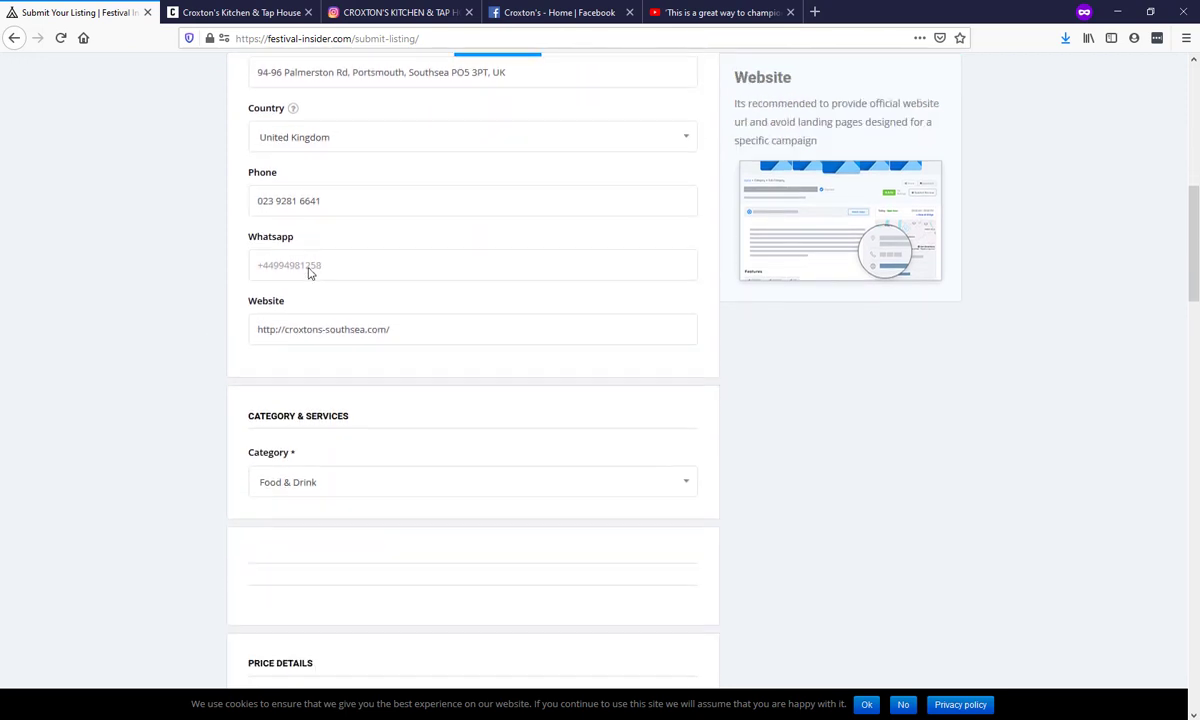
scroll(198, 255, down, 1)
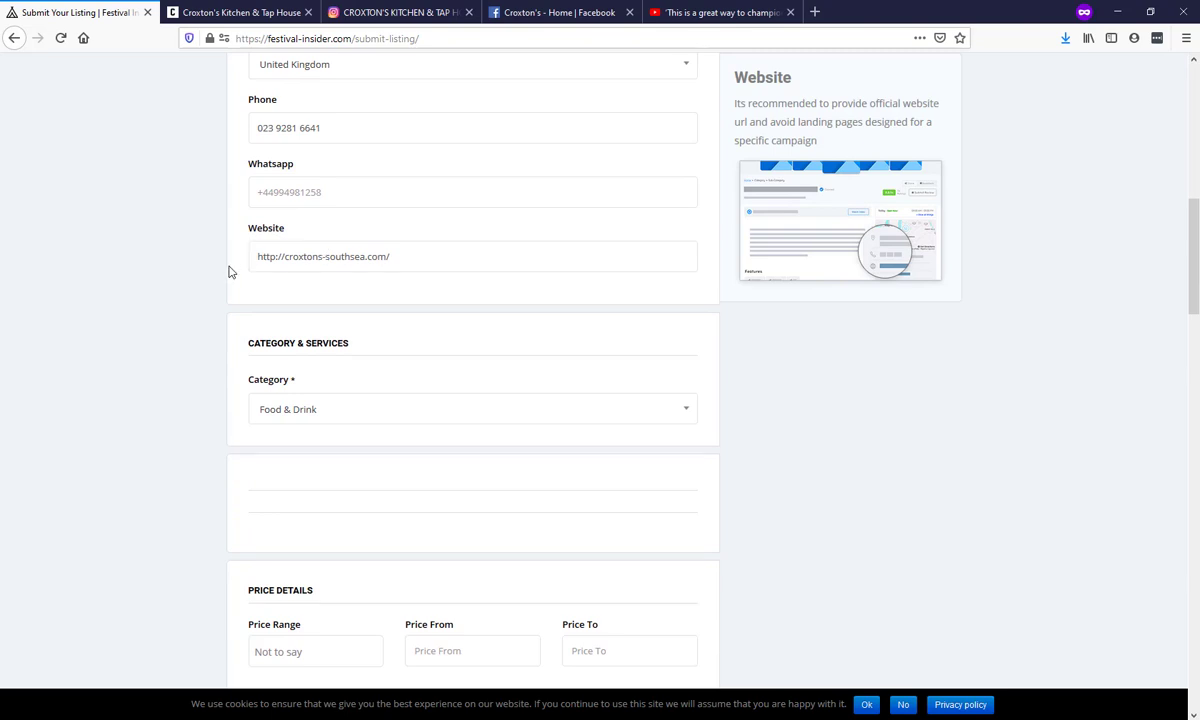
scroll(225, 266, down, 1)
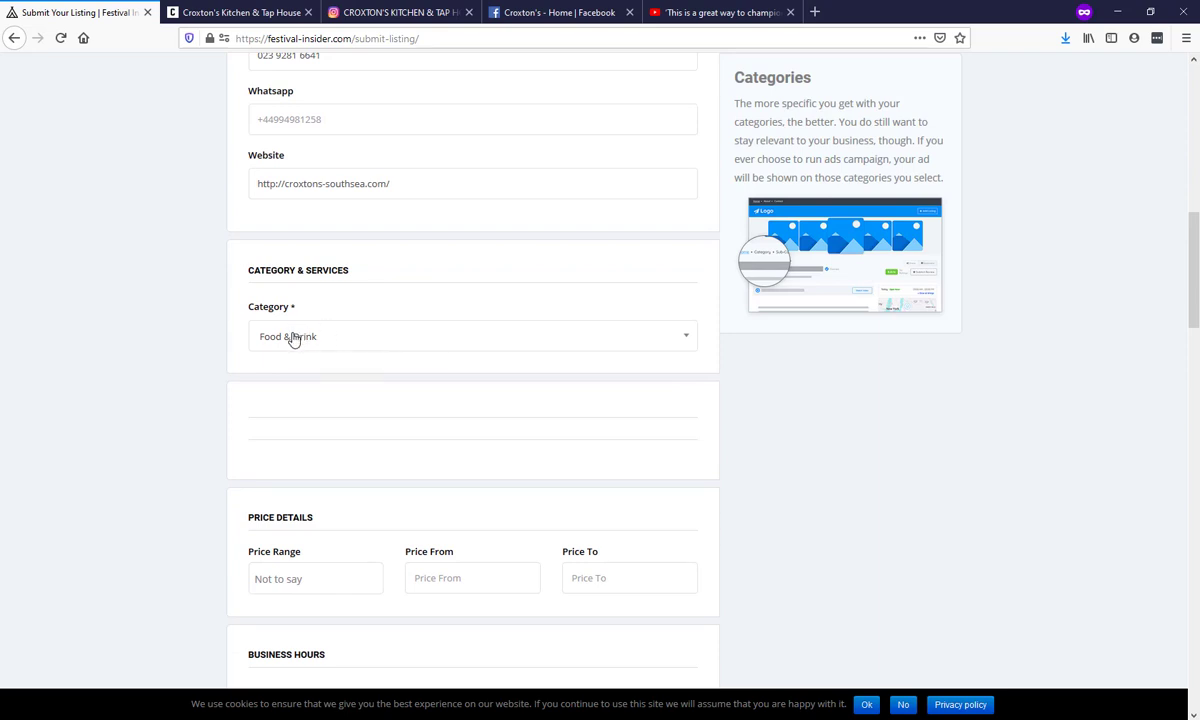
click(289, 338)
click(496, 339)
scroll(194, 303, down, 1)
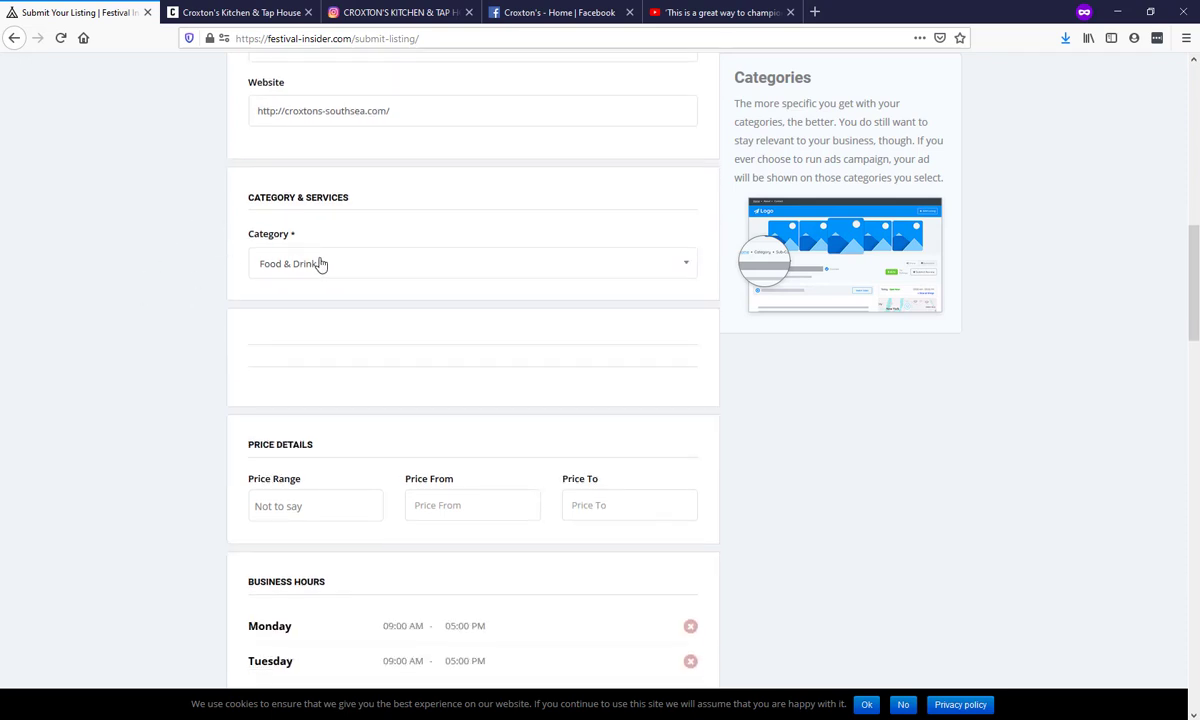
Set the listing's price range to ££ - Moderate.
scroll(228, 321, down, 1)
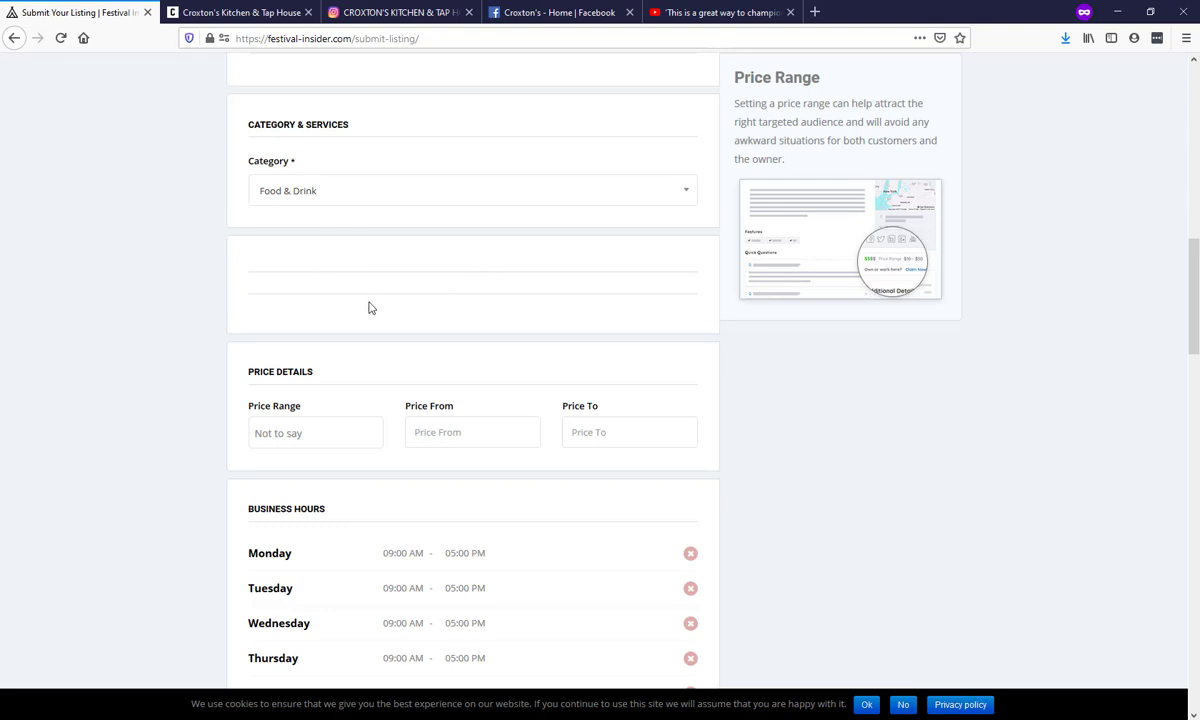
scroll(212, 254, down, 1)
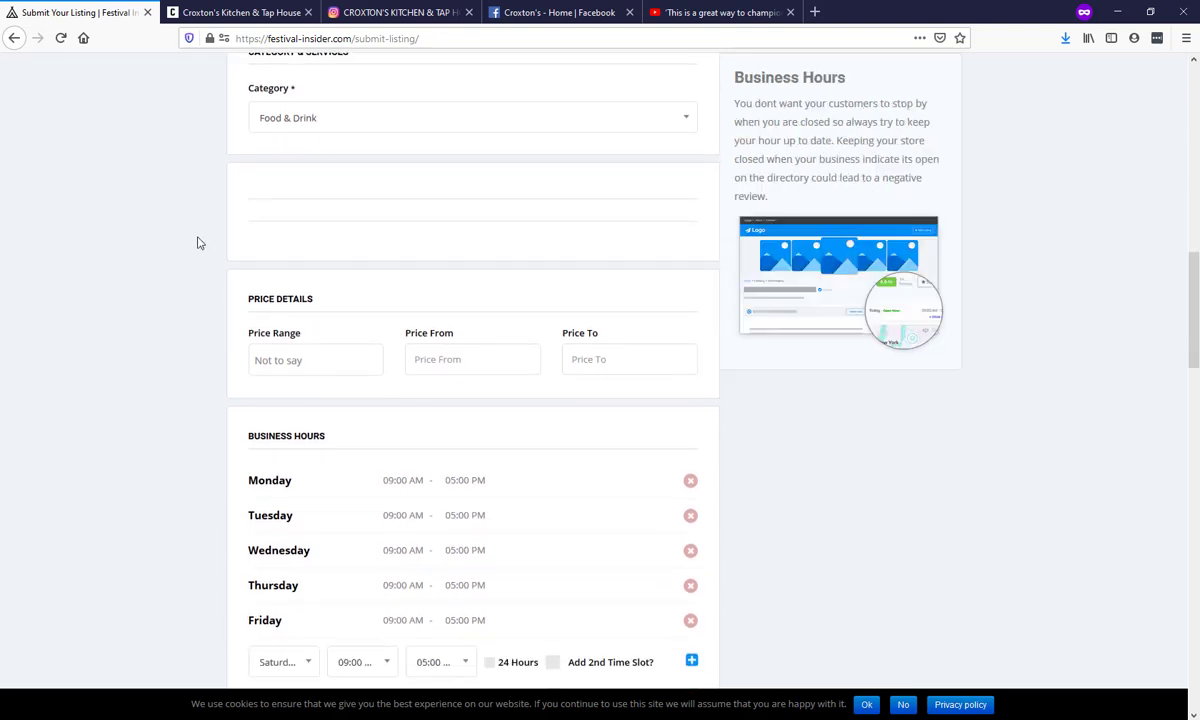
scroll(201, 254, up, 1)
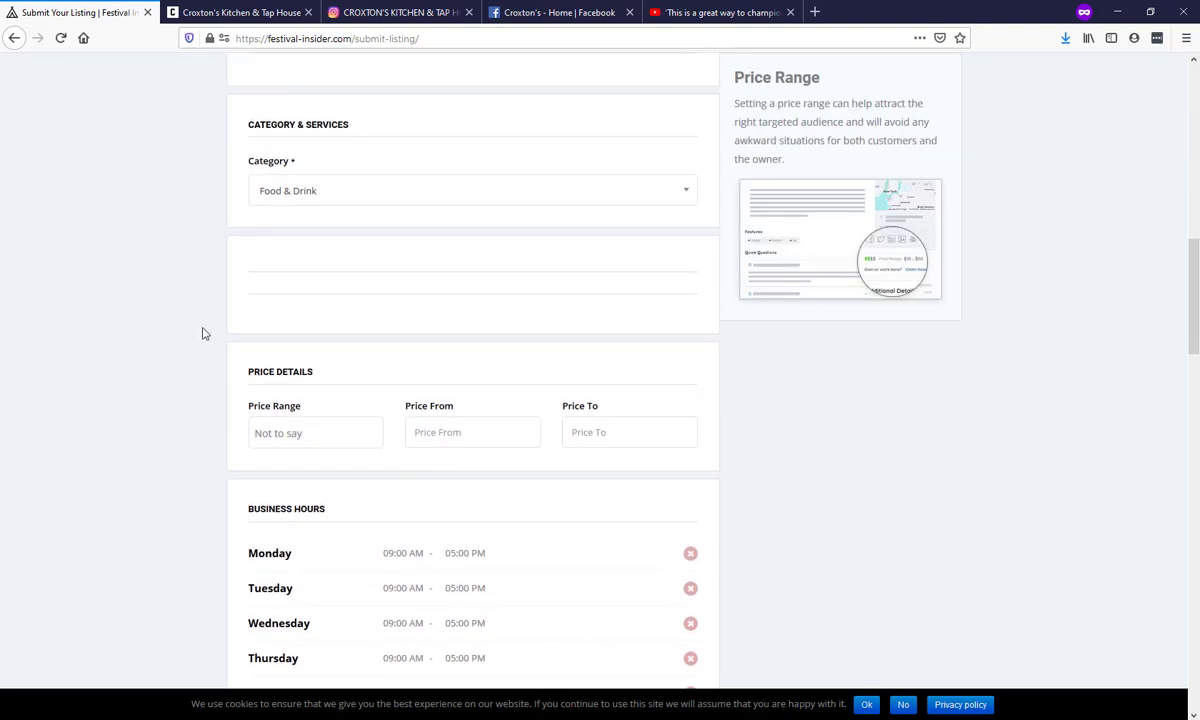
click(281, 432)
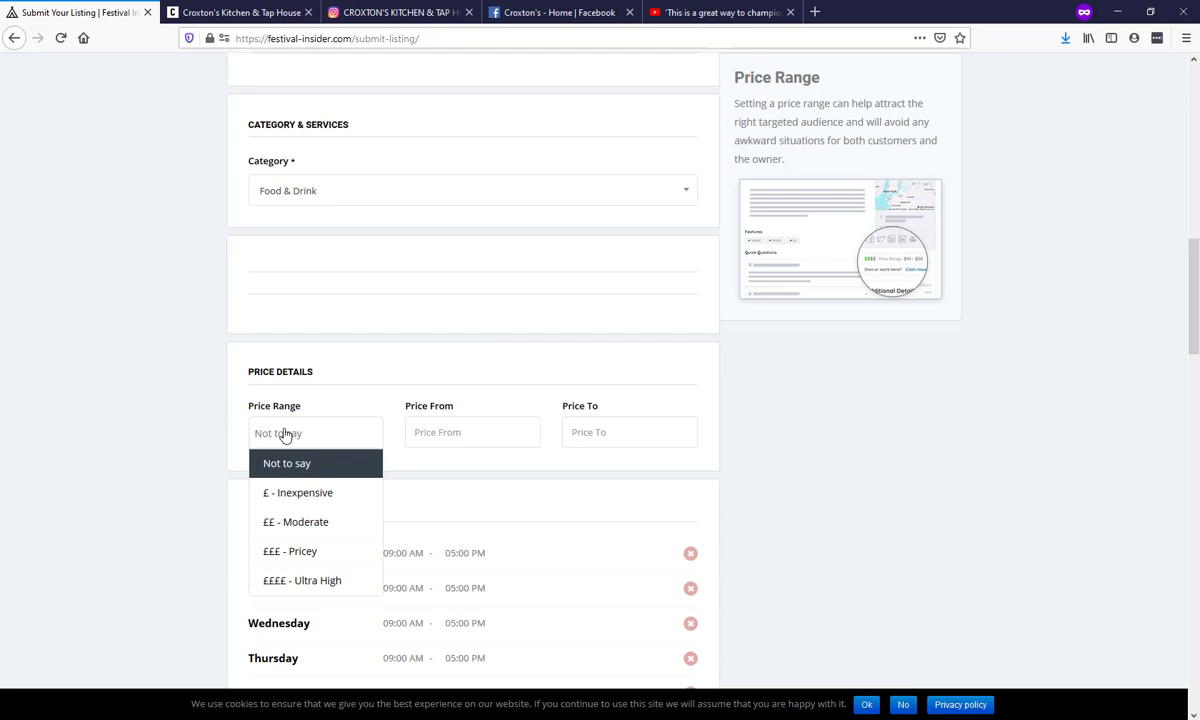
click(326, 526)
Enter a starting price of £5 and an upper price of £15 in the price details.
click(436, 424)
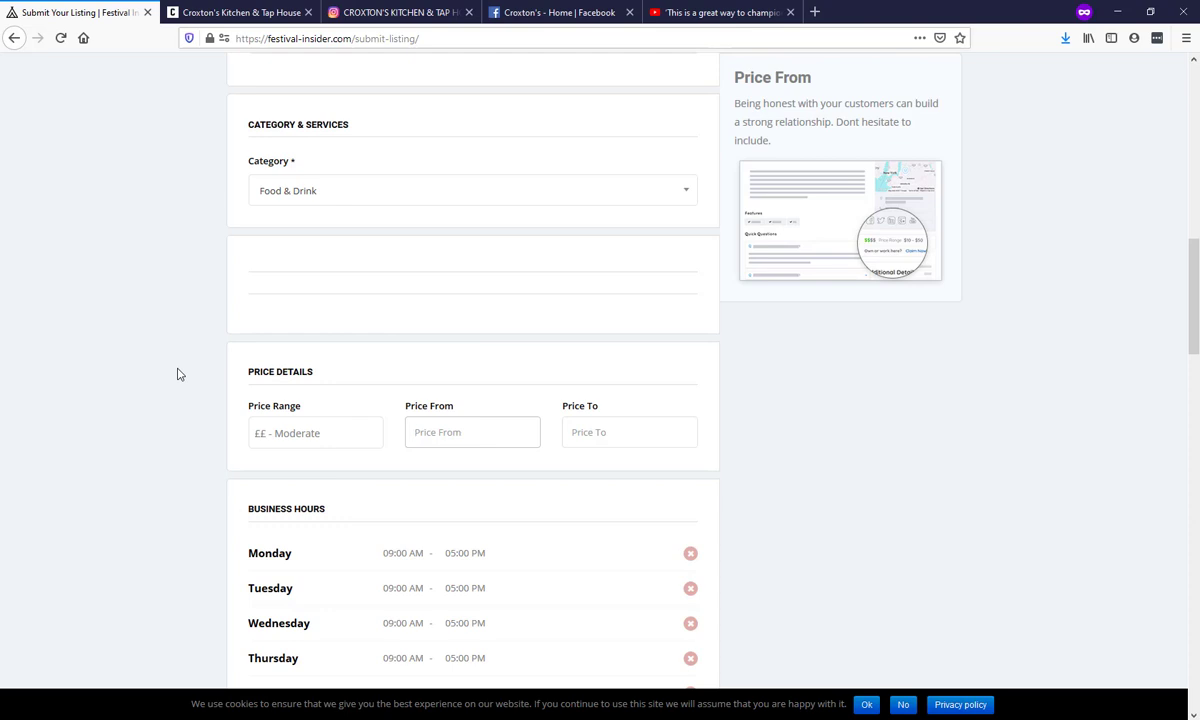
text(£)
key(BackSpace)
text(£5)
key(Tab)
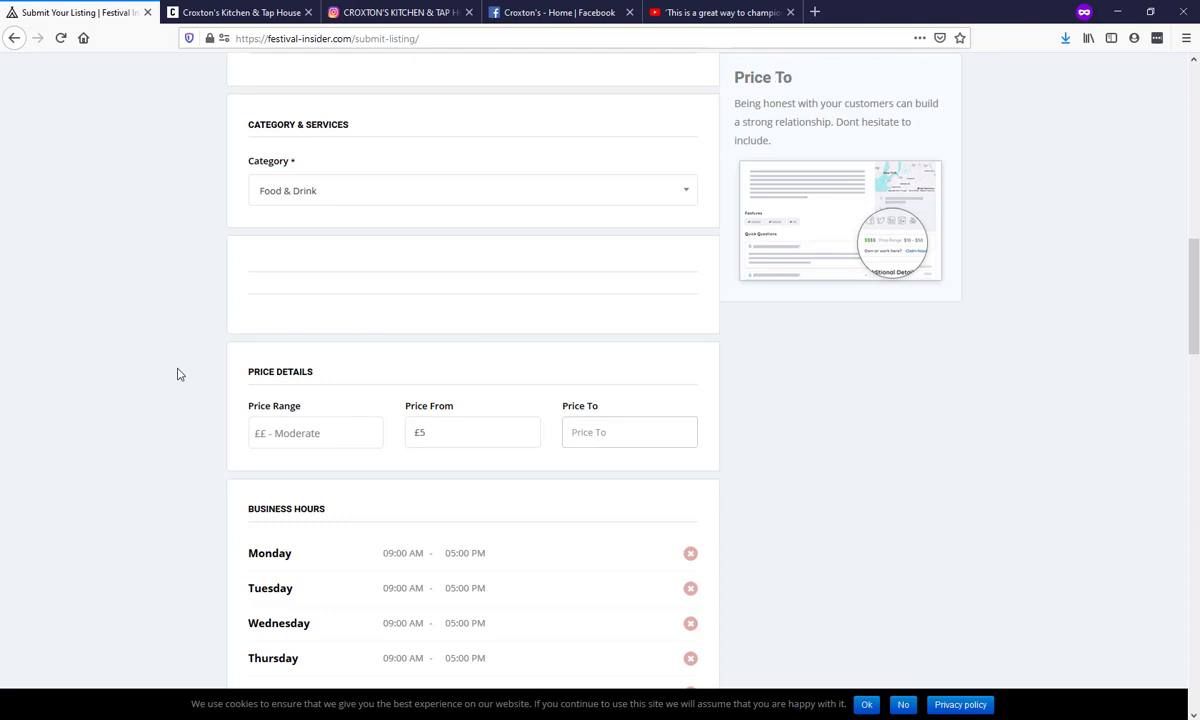
text(%)
key(BackSpace)
text(£15)
click(158, 313)
Try out the second time slot option in the business hours, turn it off again, and check the day choices.
scroll(174, 285, down, 3)
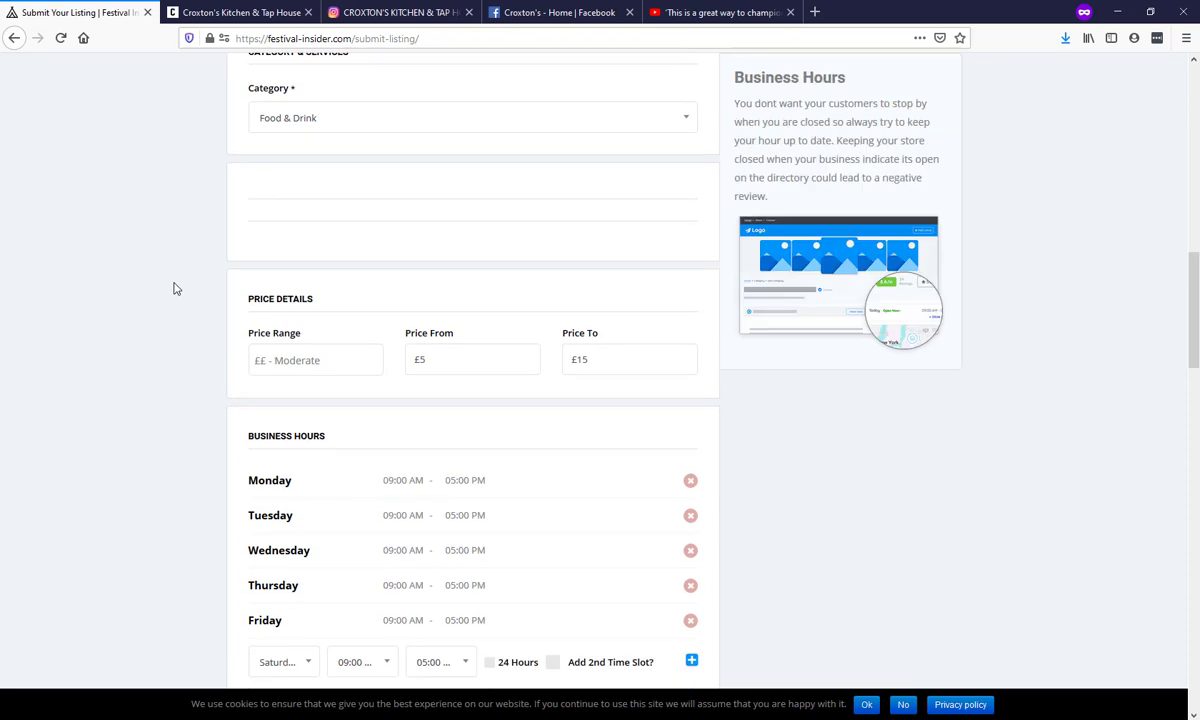
scroll(198, 212, down, 2)
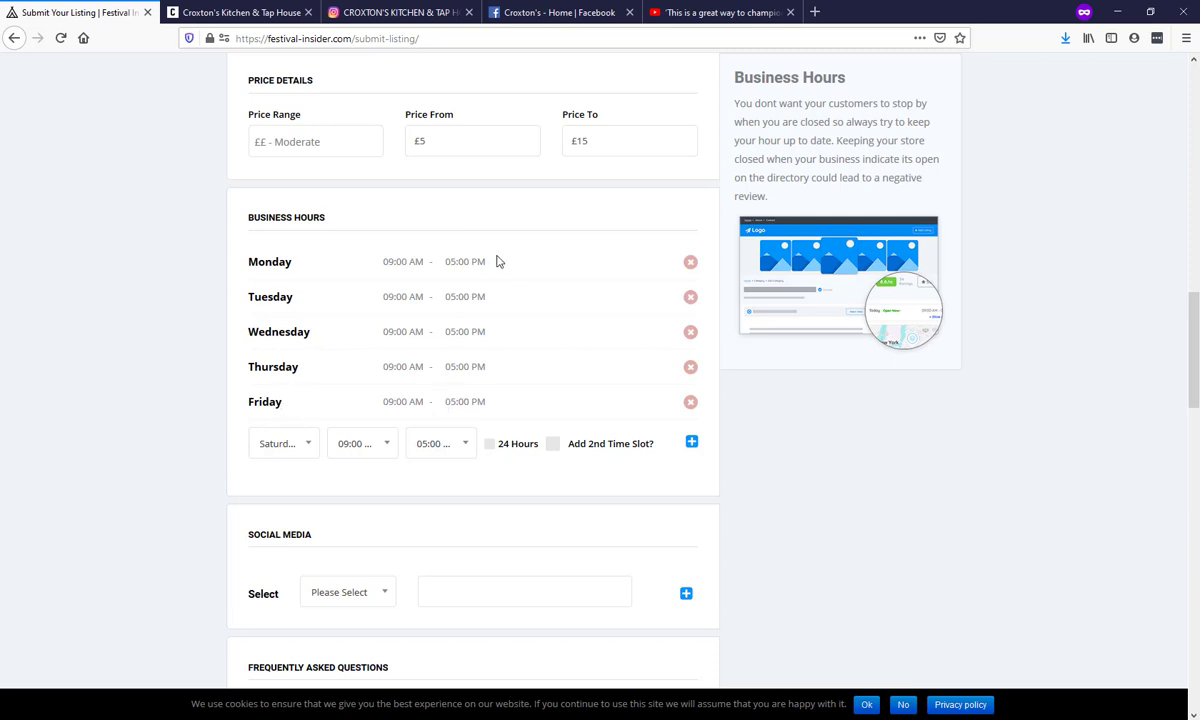
click(555, 445)
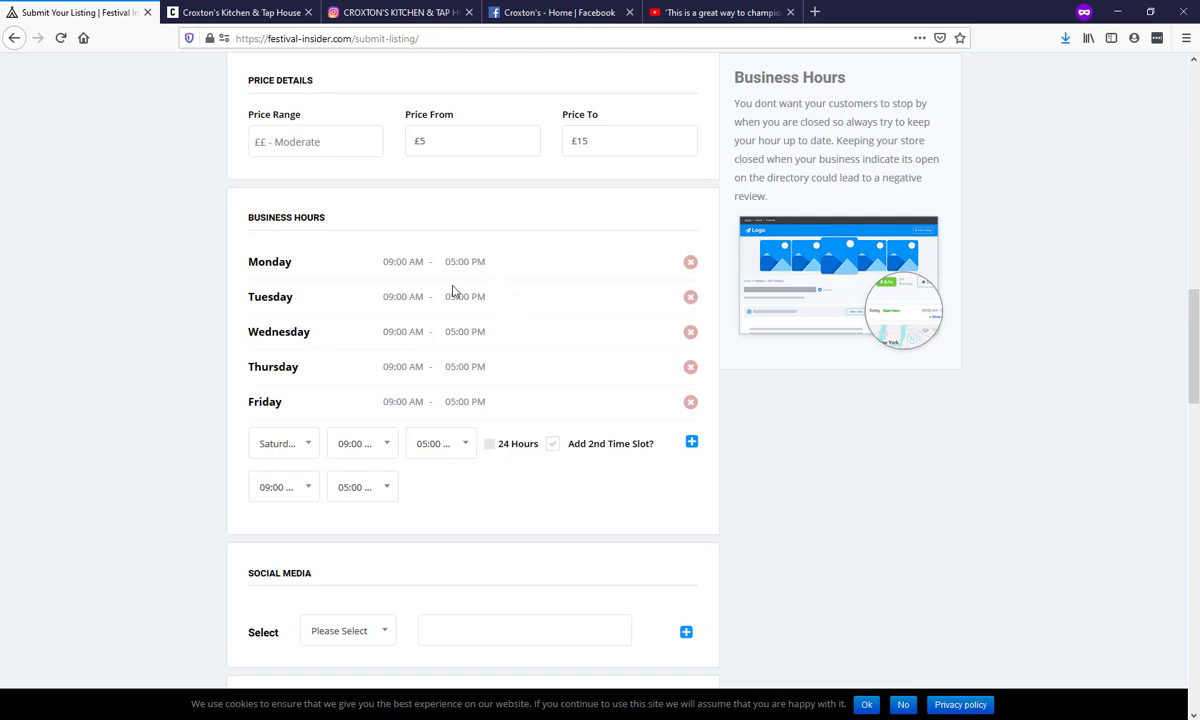
click(306, 489)
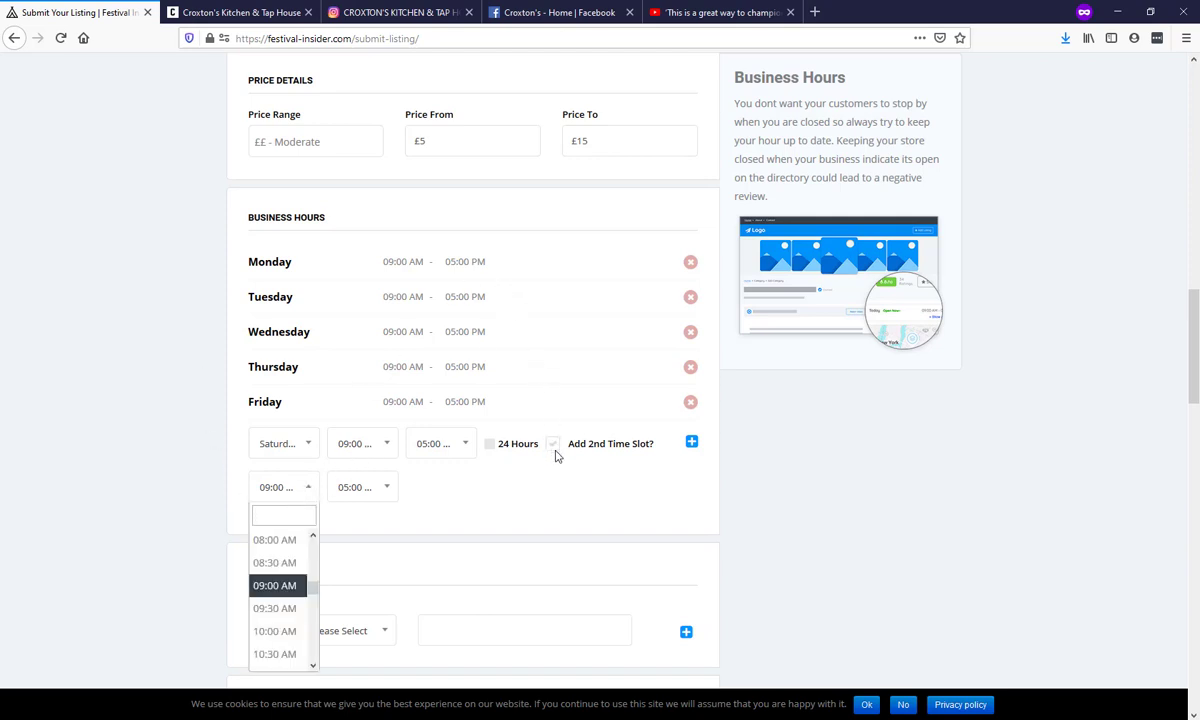
click(545, 416)
click(552, 444)
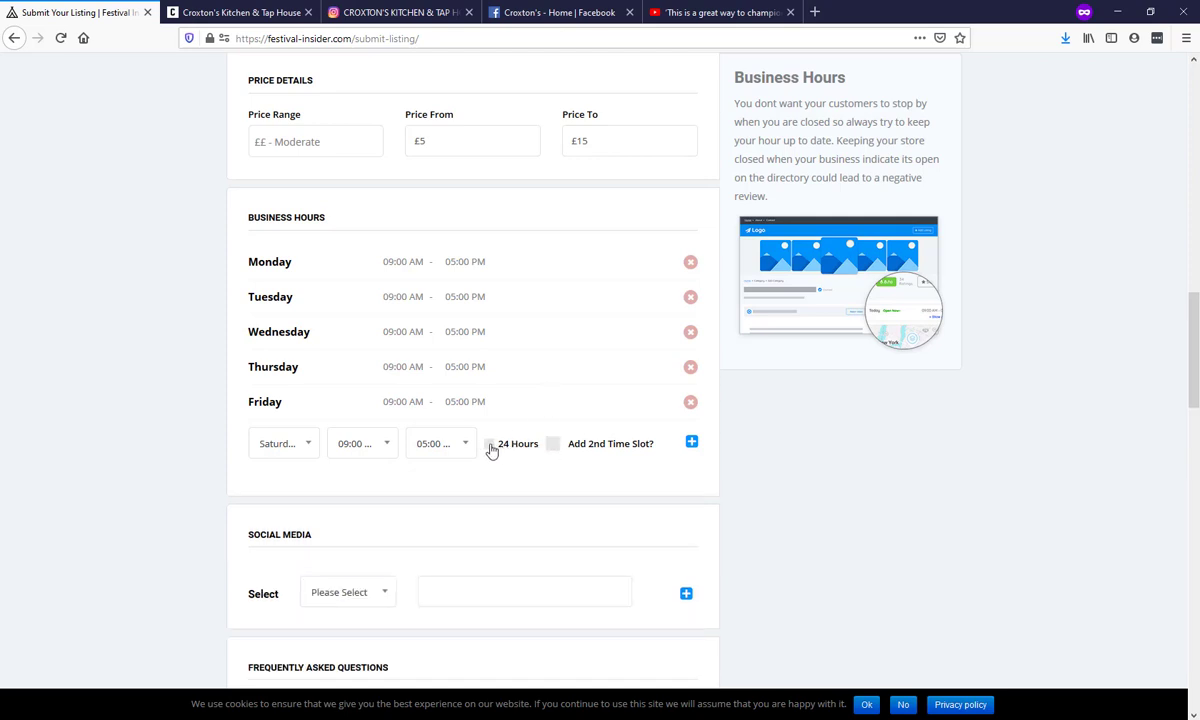
scroll(200, 362, down, 2)
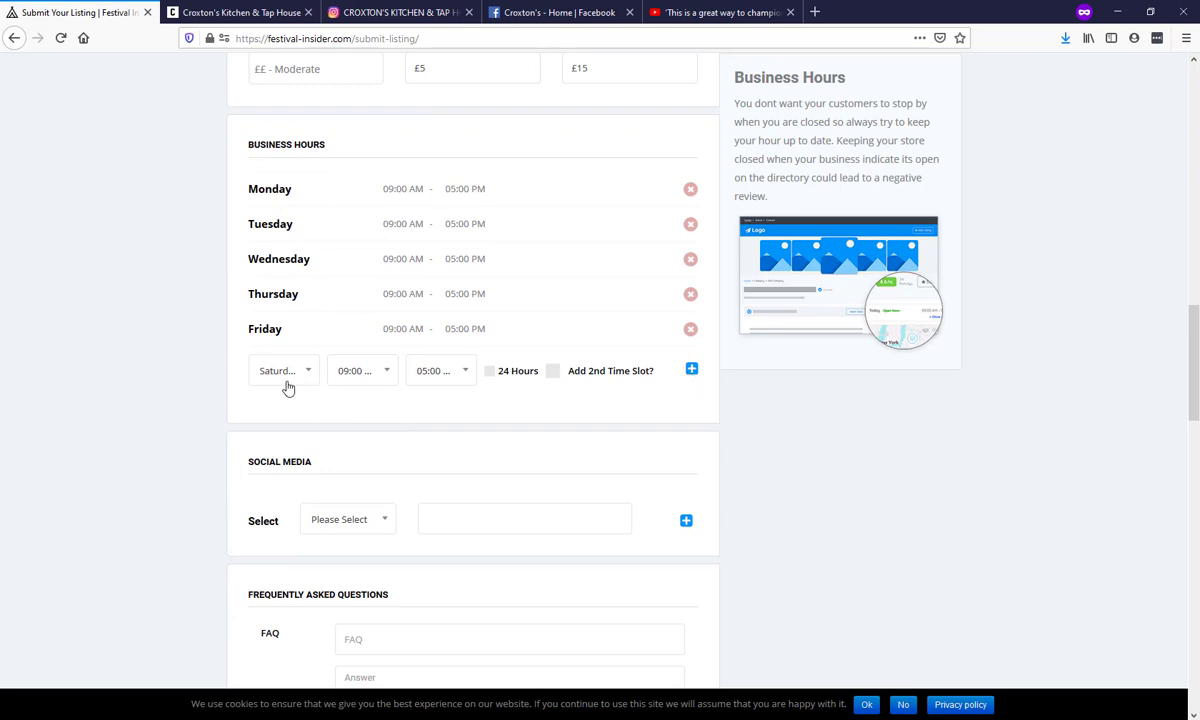
click(268, 372)
click(176, 358)
Choose Instagram as the social media platform for the listing.
scroll(180, 352, down, 4)
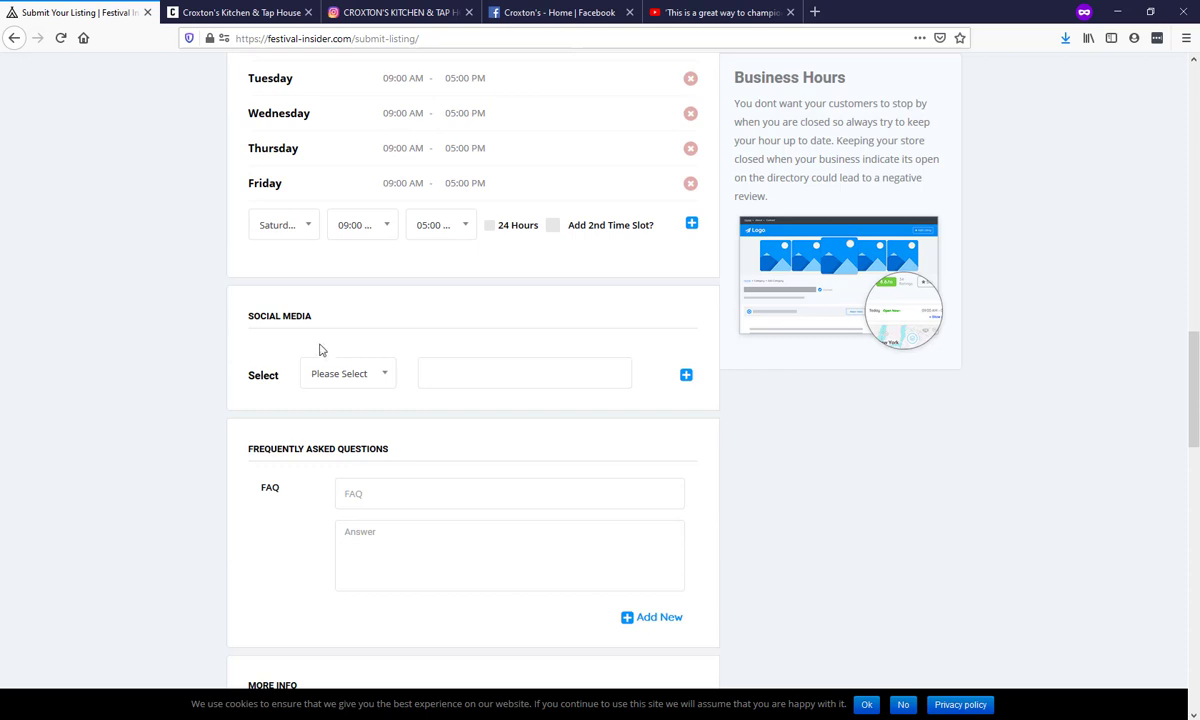
click(328, 376)
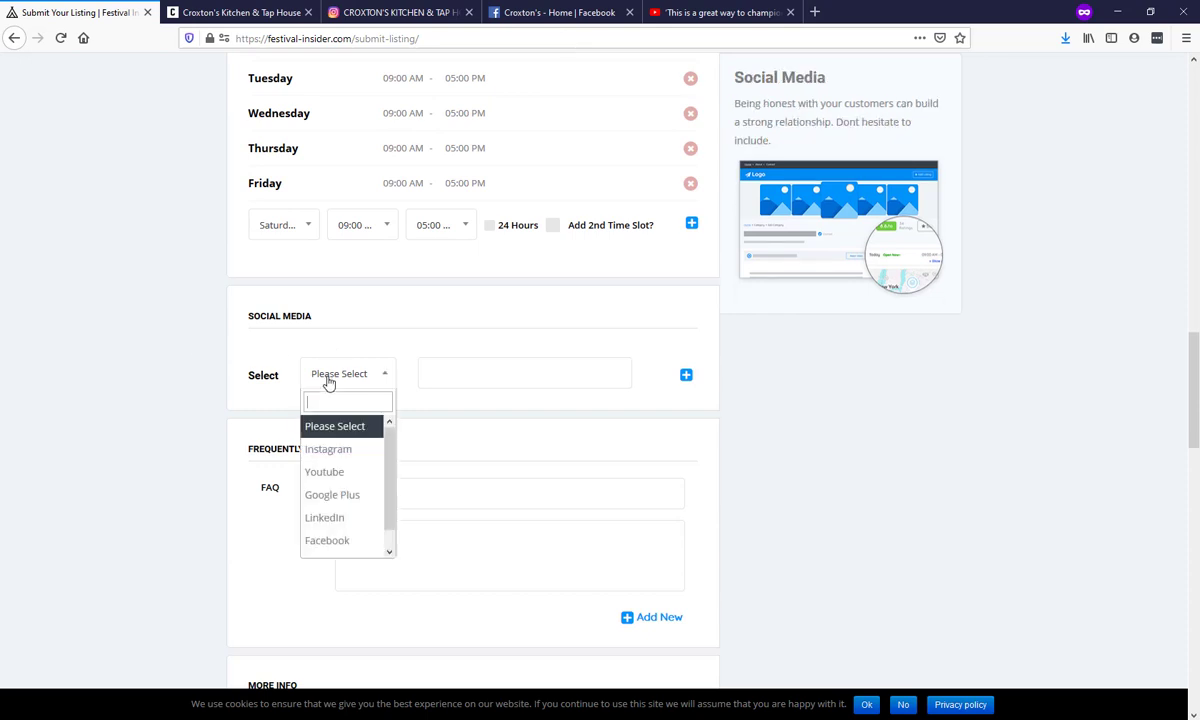
click(329, 449)
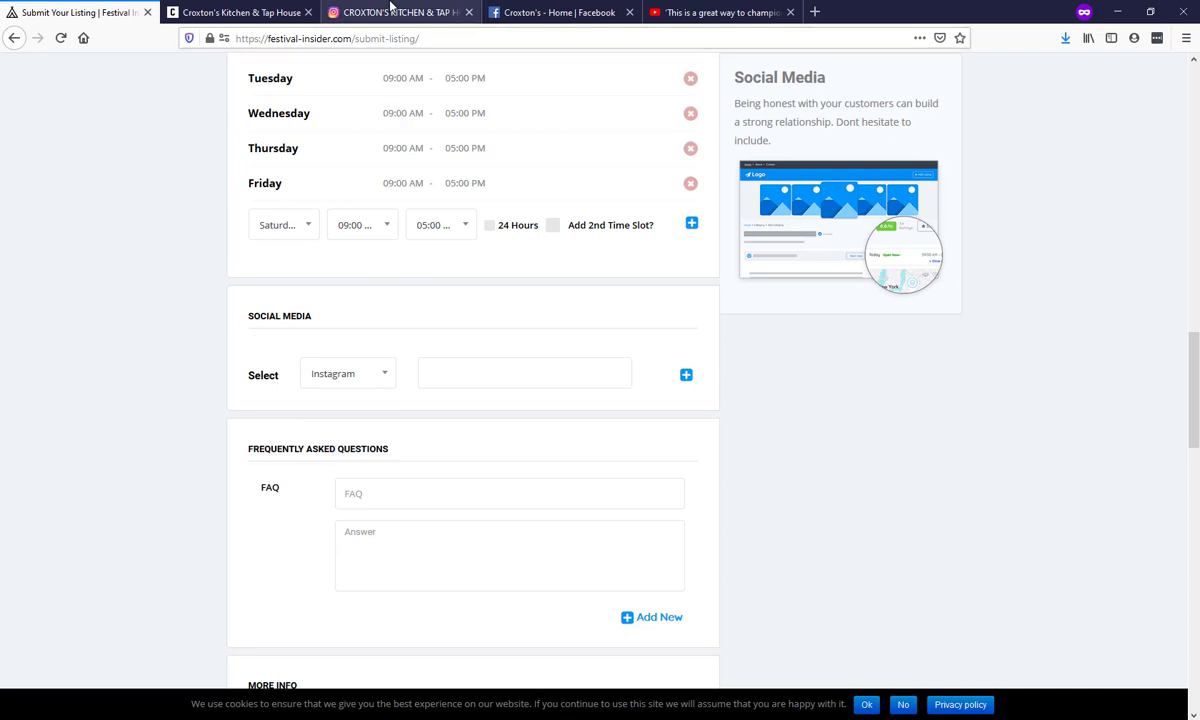
Switch to the restaurant's open Instagram profile, look through its posts, and copy the profile's web address.
click(391, 13)
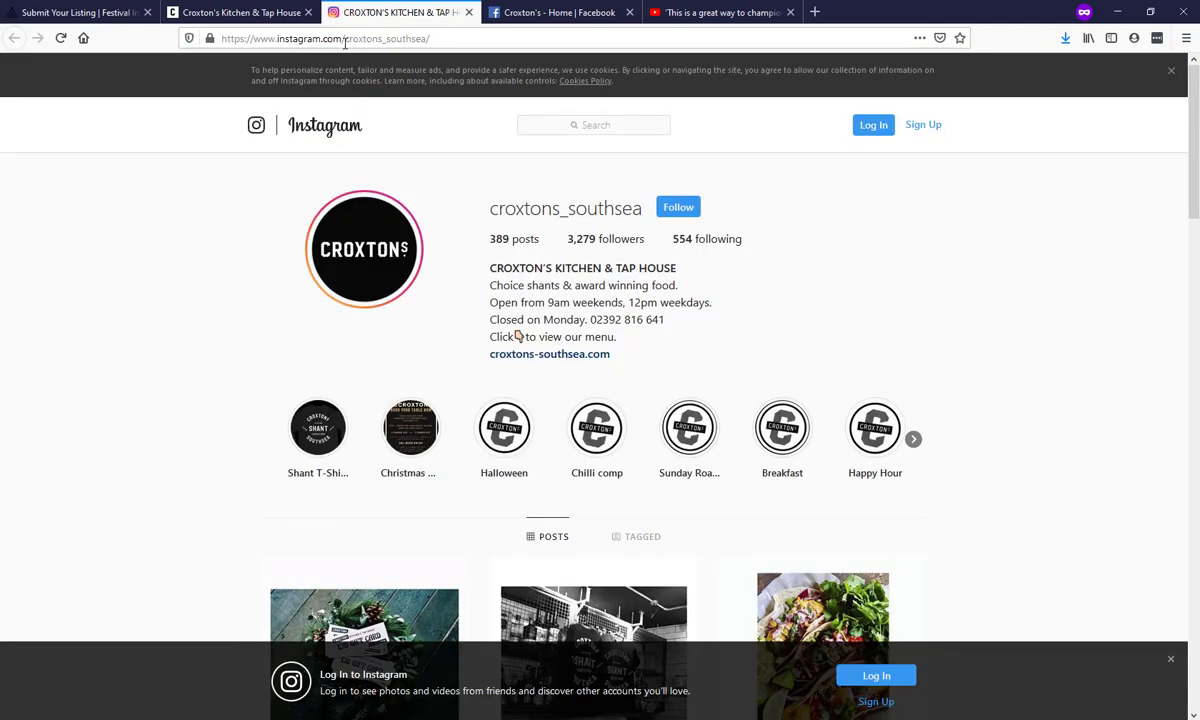
scroll(233, 244, down, 3)
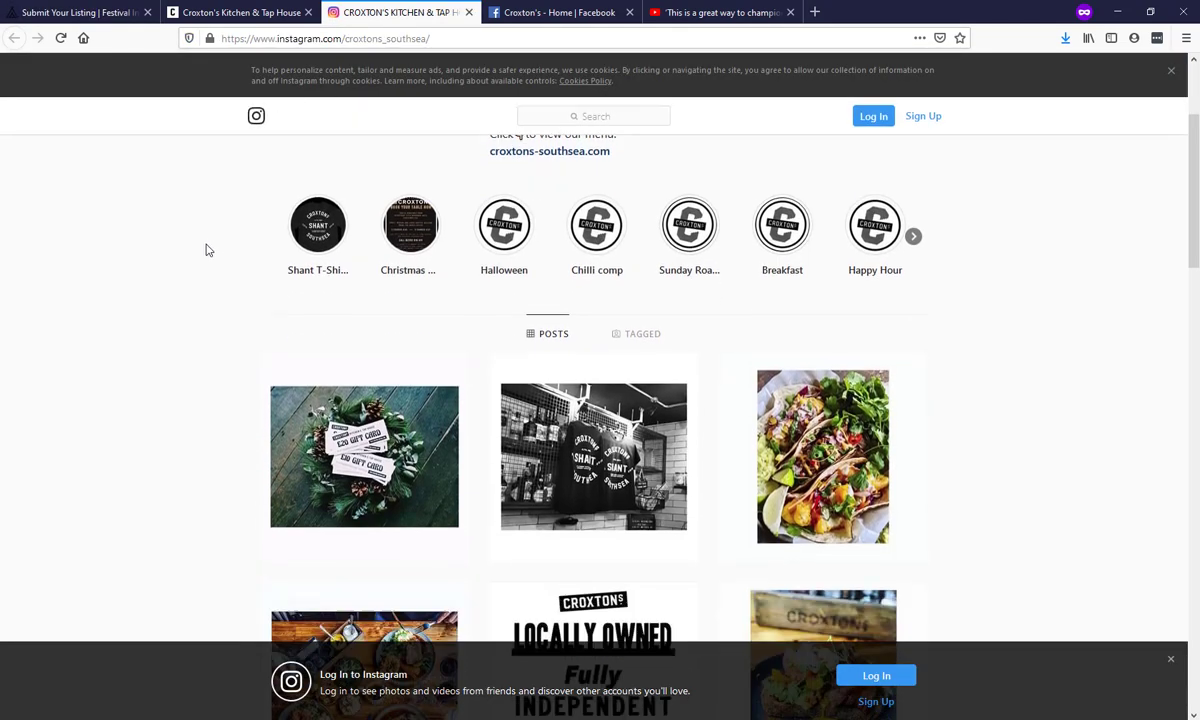
scroll(208, 257, down, 3)
scroll(207, 257, down, 1)
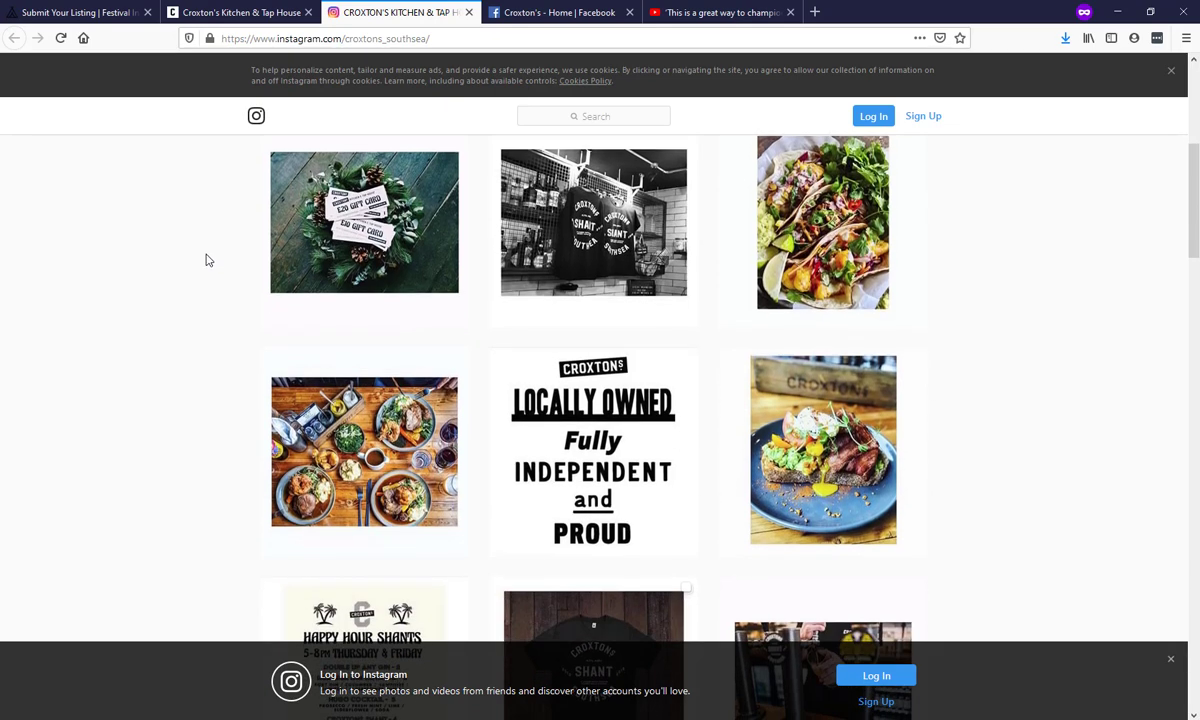
scroll(207, 260, up, 6)
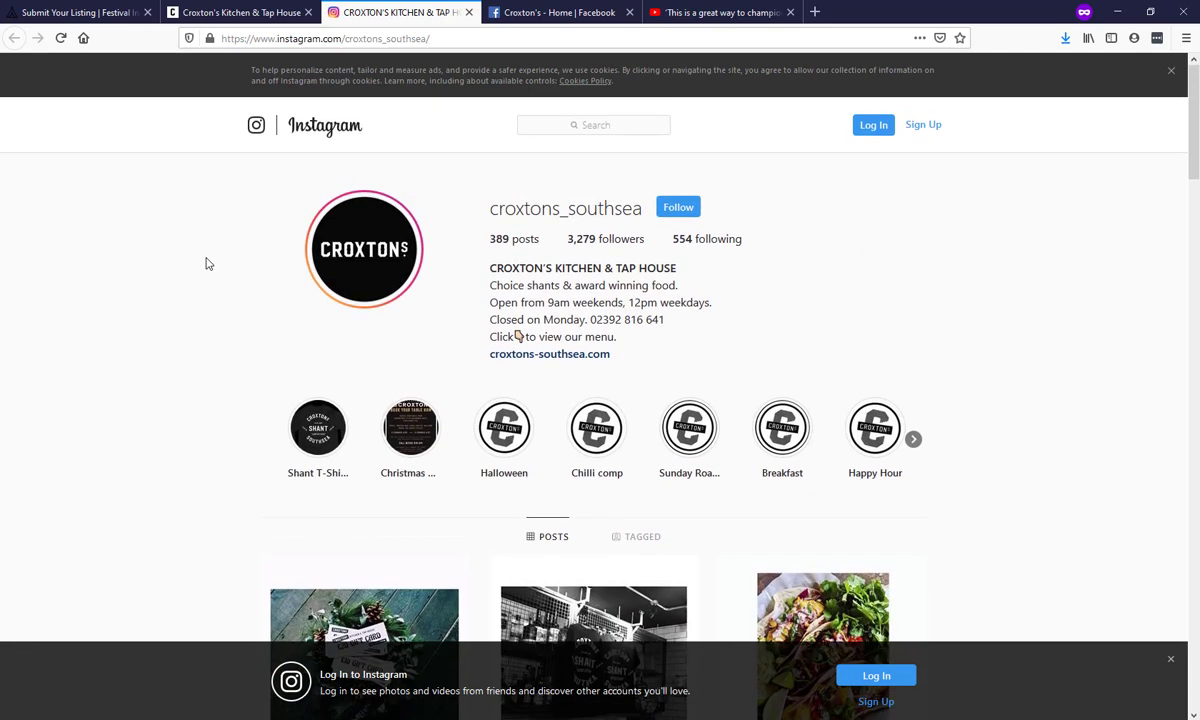
click(329, 40)
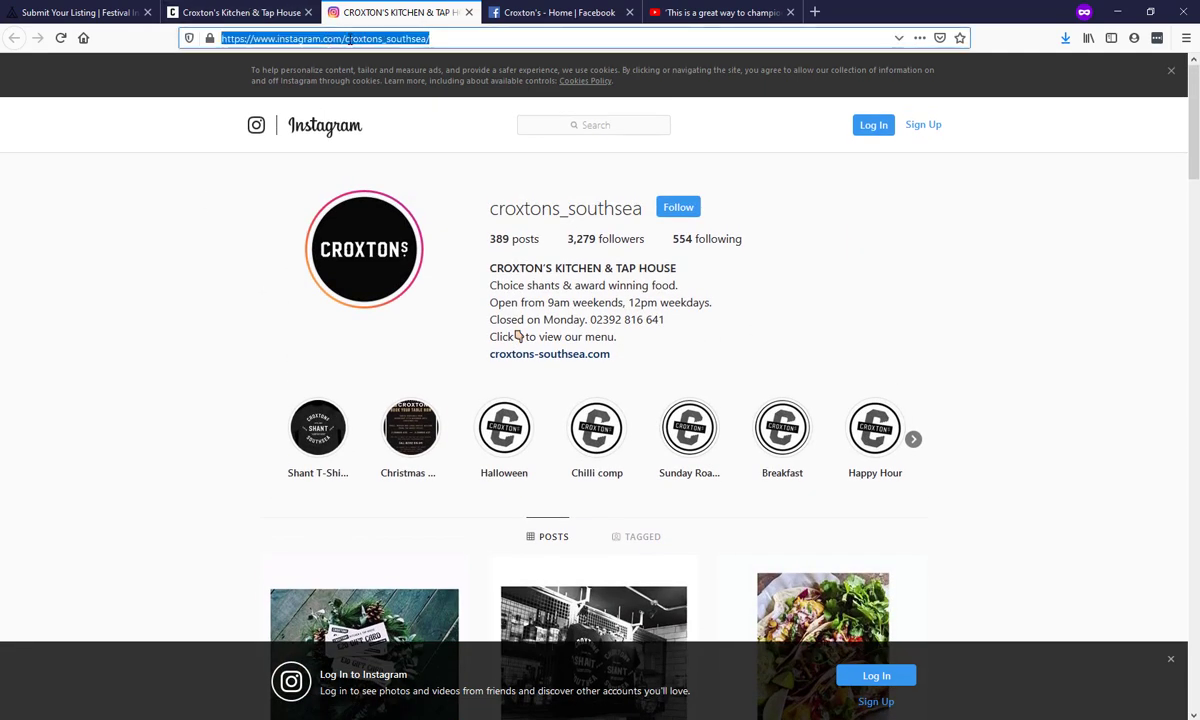
right_click(349, 40)
click(372, 95)
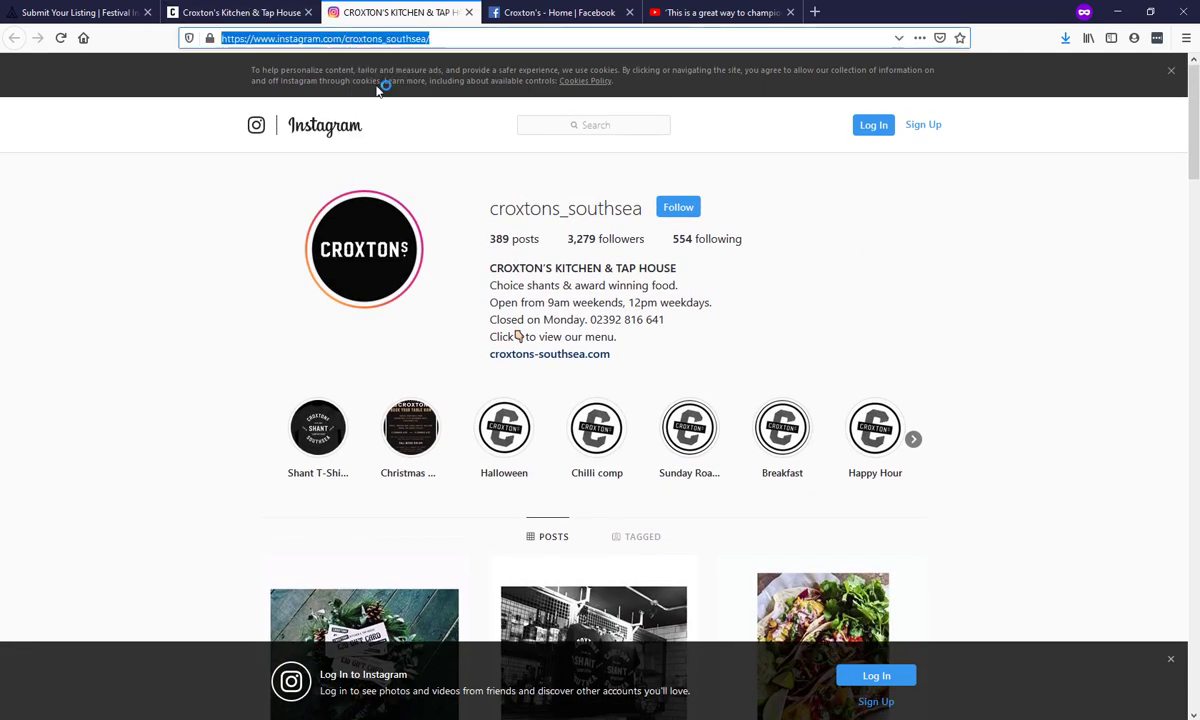
click(252, 12)
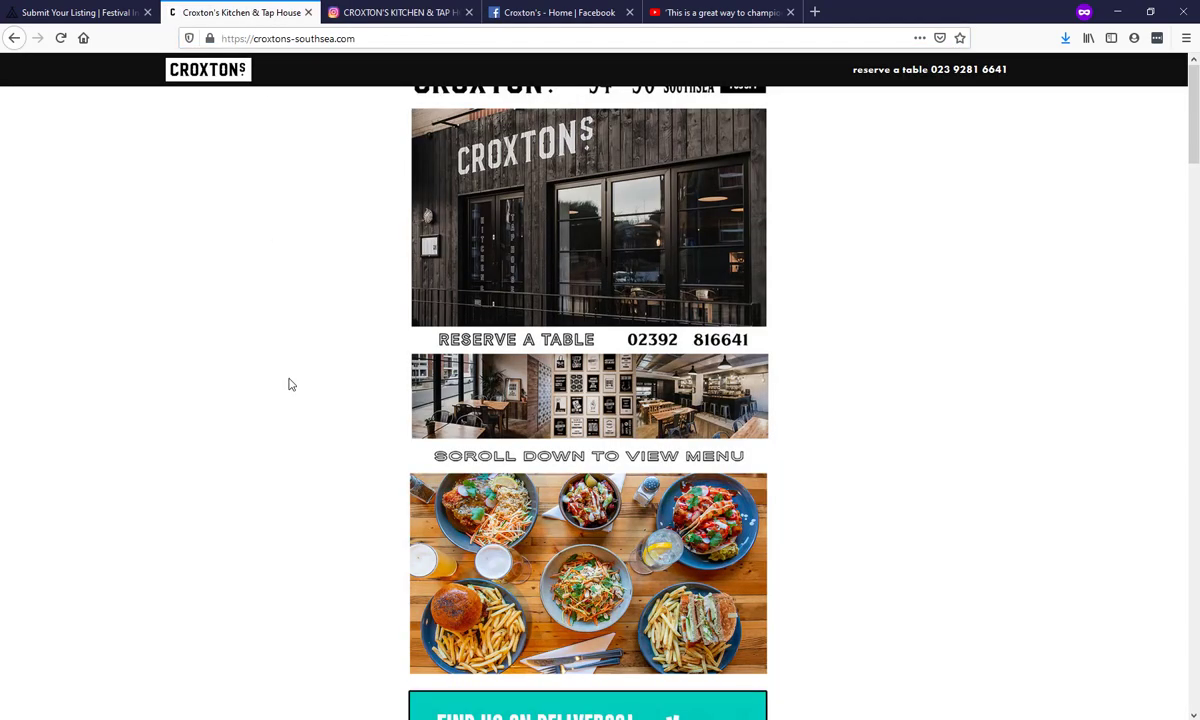
click(116, 12)
click(420, 370)
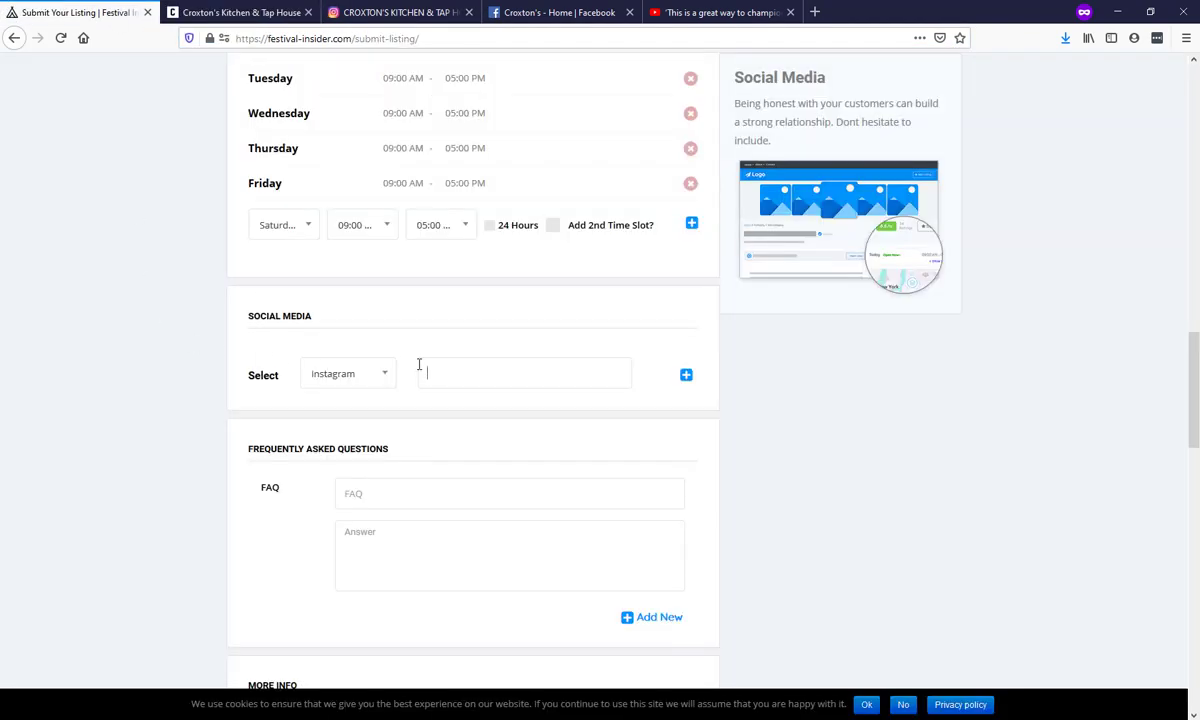
key(ctrl+v)
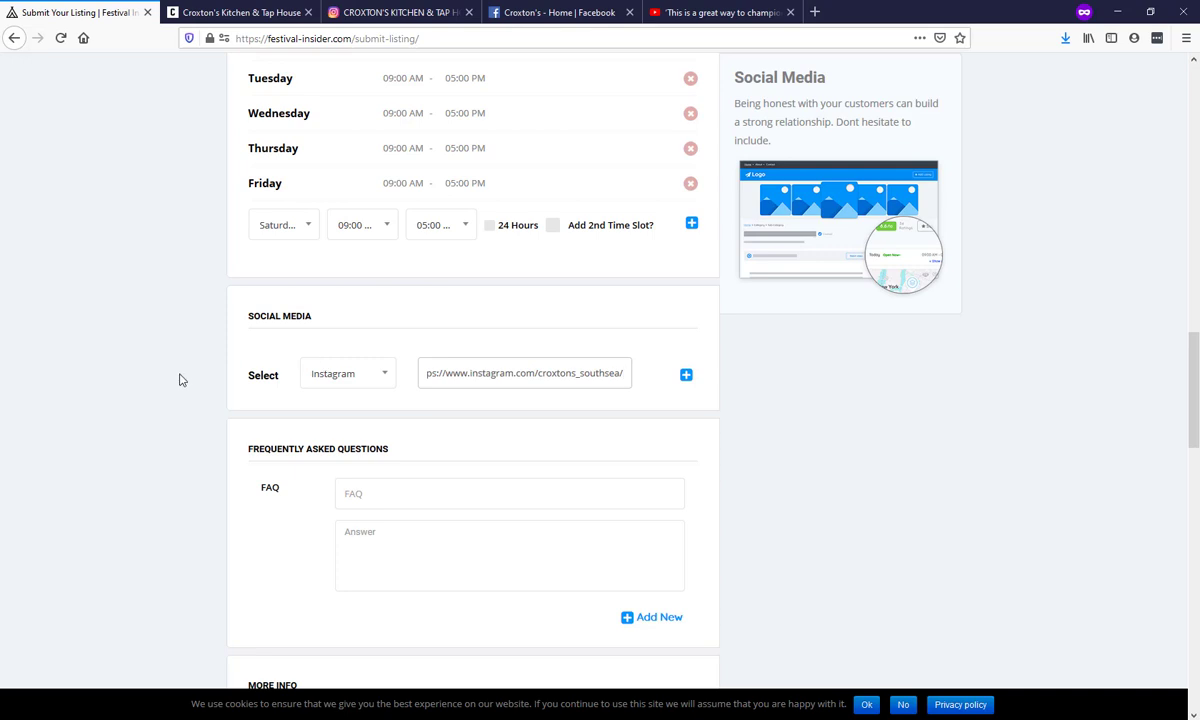
Add the entered Instagram link to the listing's social media entries.
scroll(552, 318, down, 1)
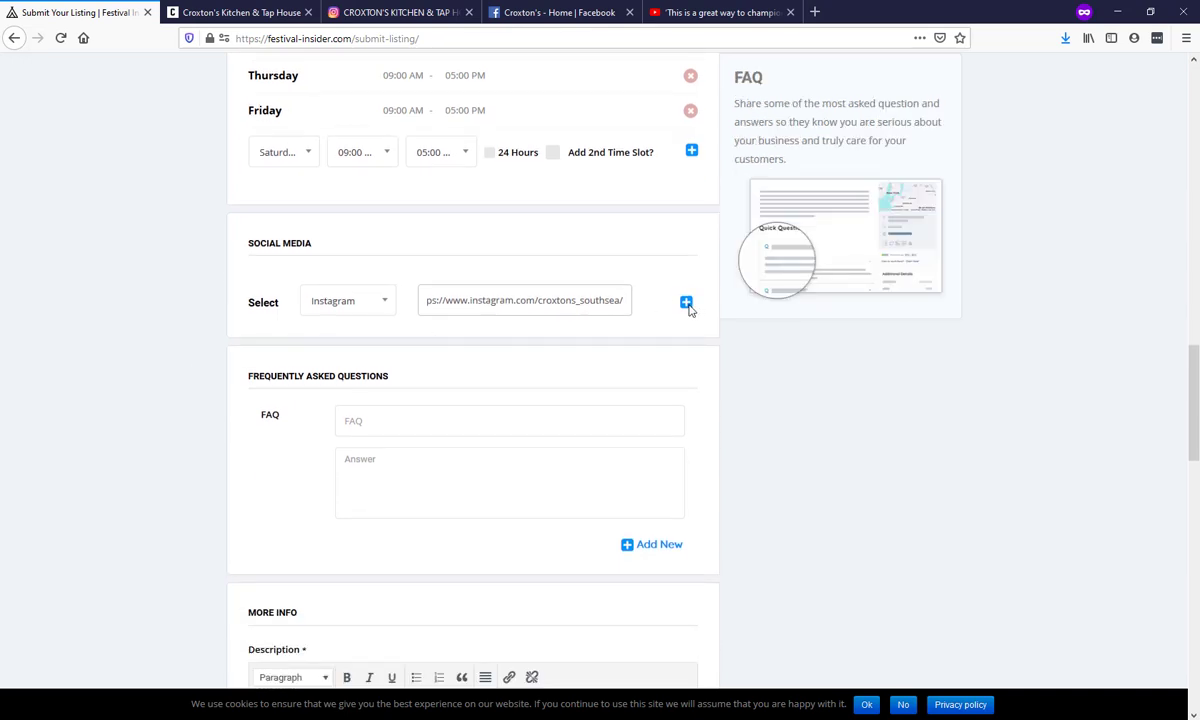
click(686, 303)
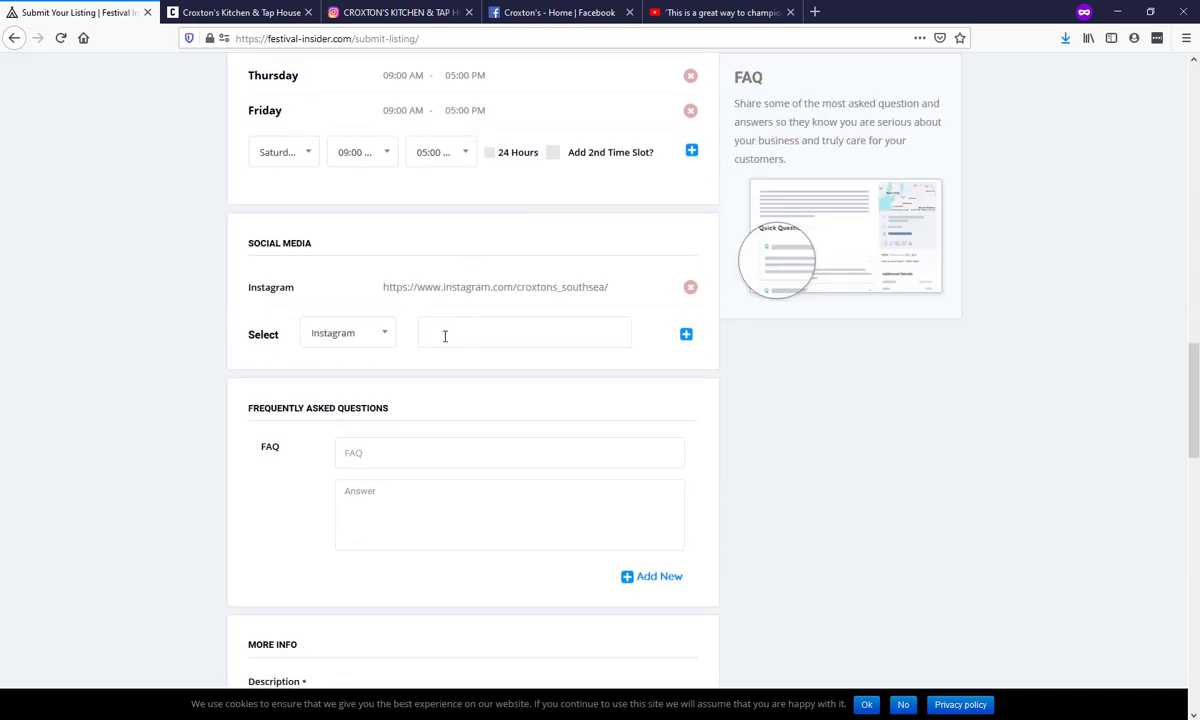
Switch to the restaurant's open Facebook page, copy its web address, and look through the page's reviews and details.
click(560, 18)
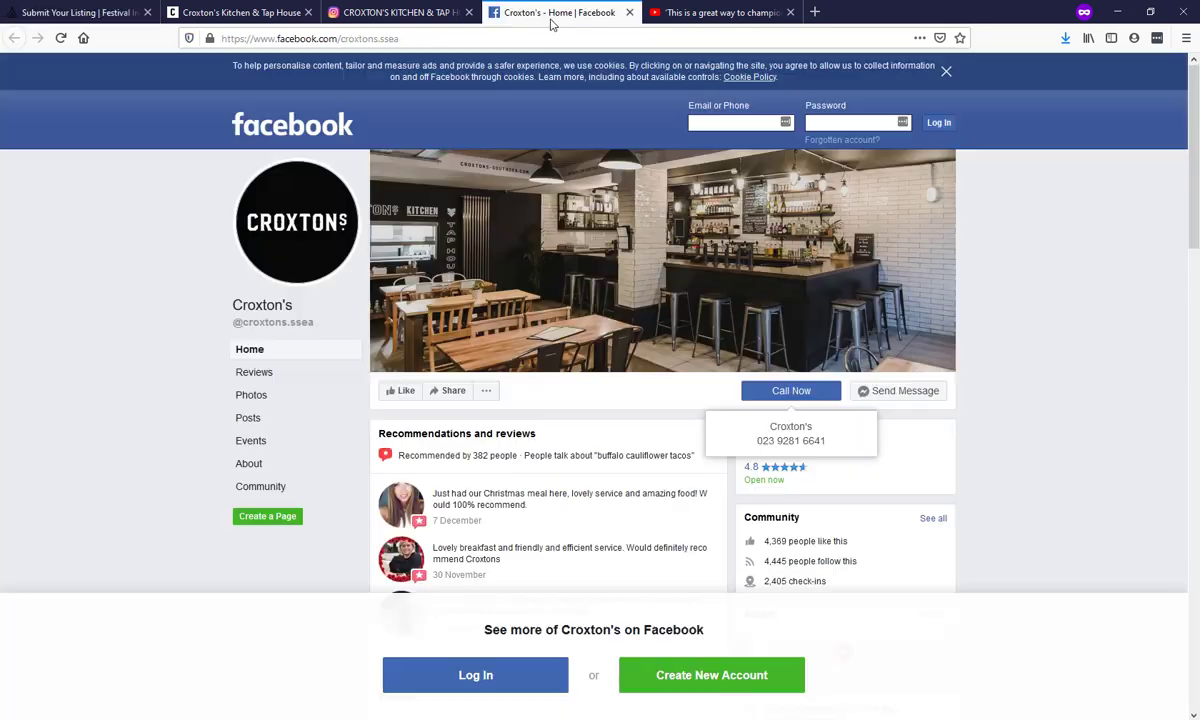
click(467, 37)
click(145, 249)
scroll(145, 249, down, 2)
scroll(133, 262, down, 3)
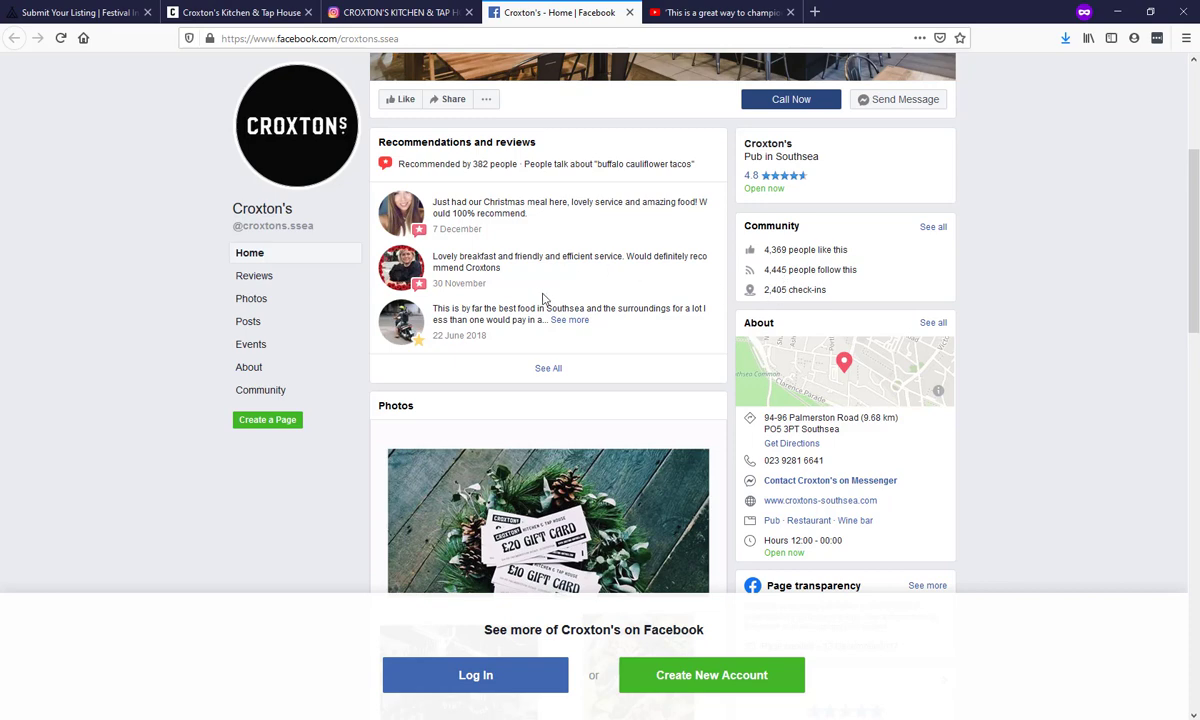
scroll(697, 400, up, 1)
scroll(697, 400, up, 2)
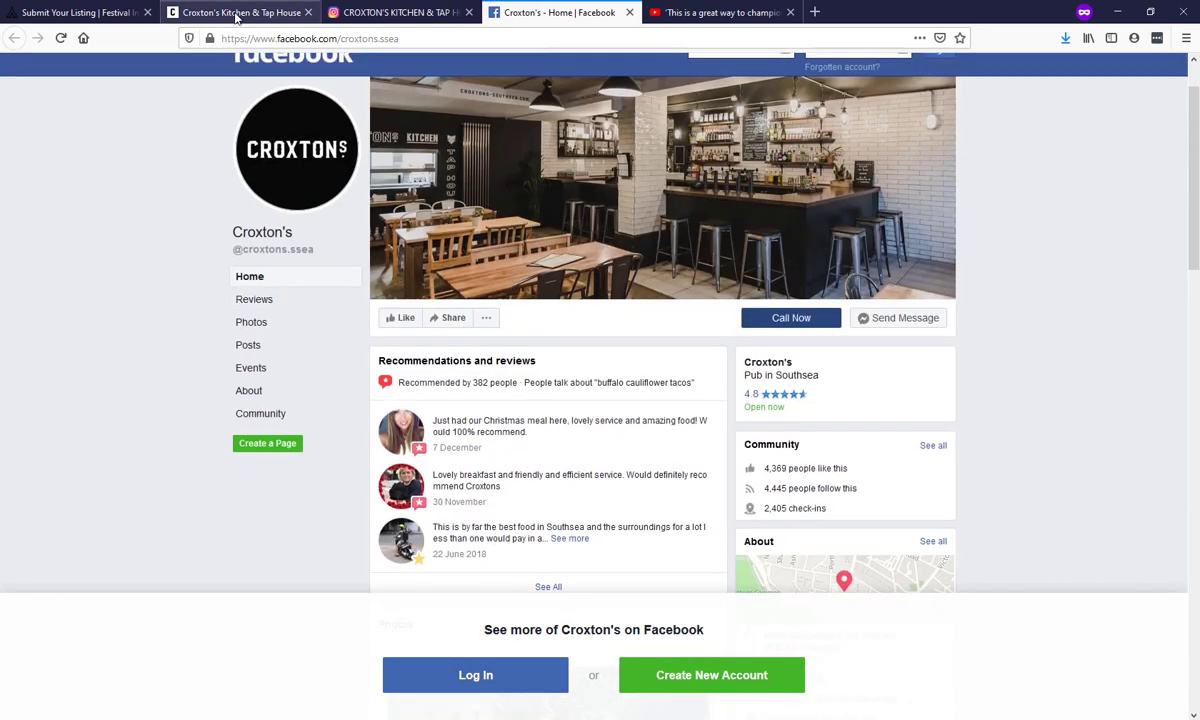
click(171, 12)
click(85, 12)
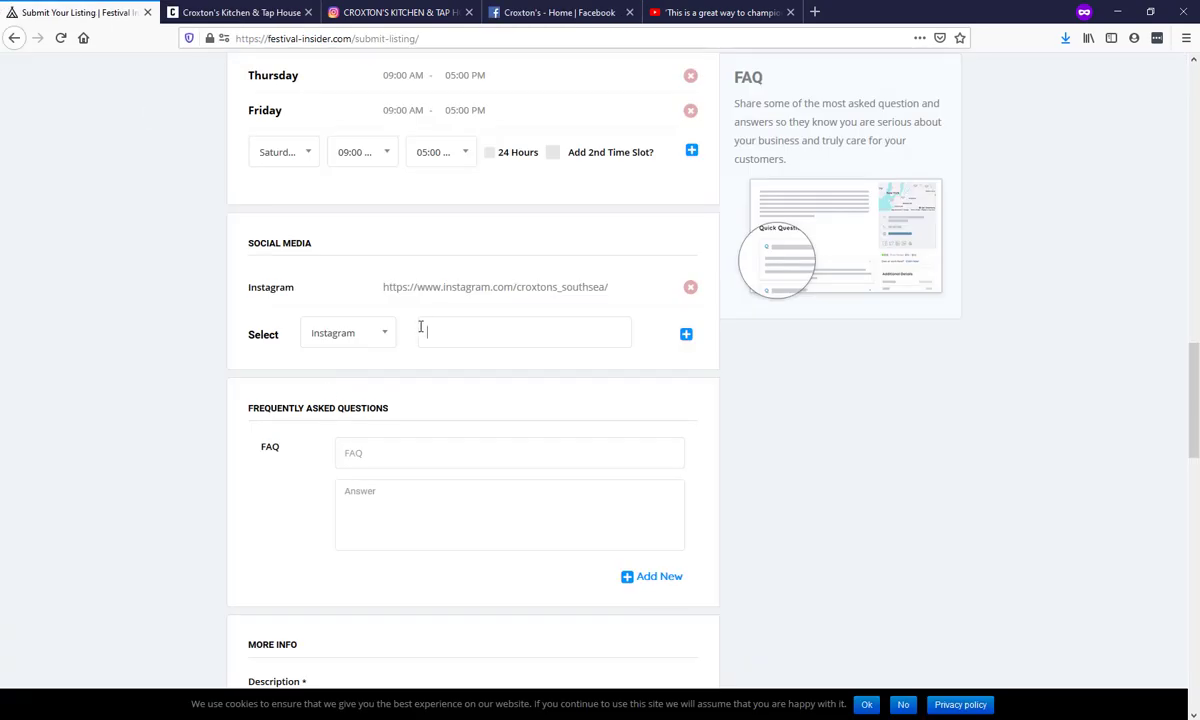
click(340, 338)
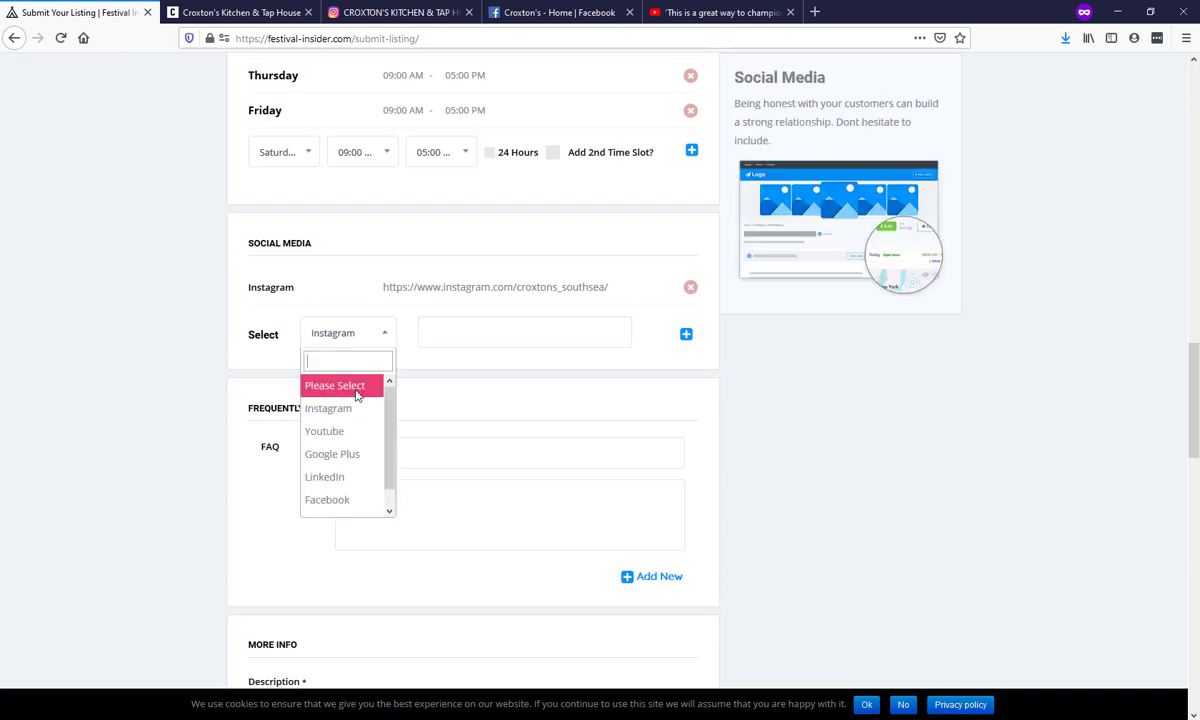
click(338, 498)
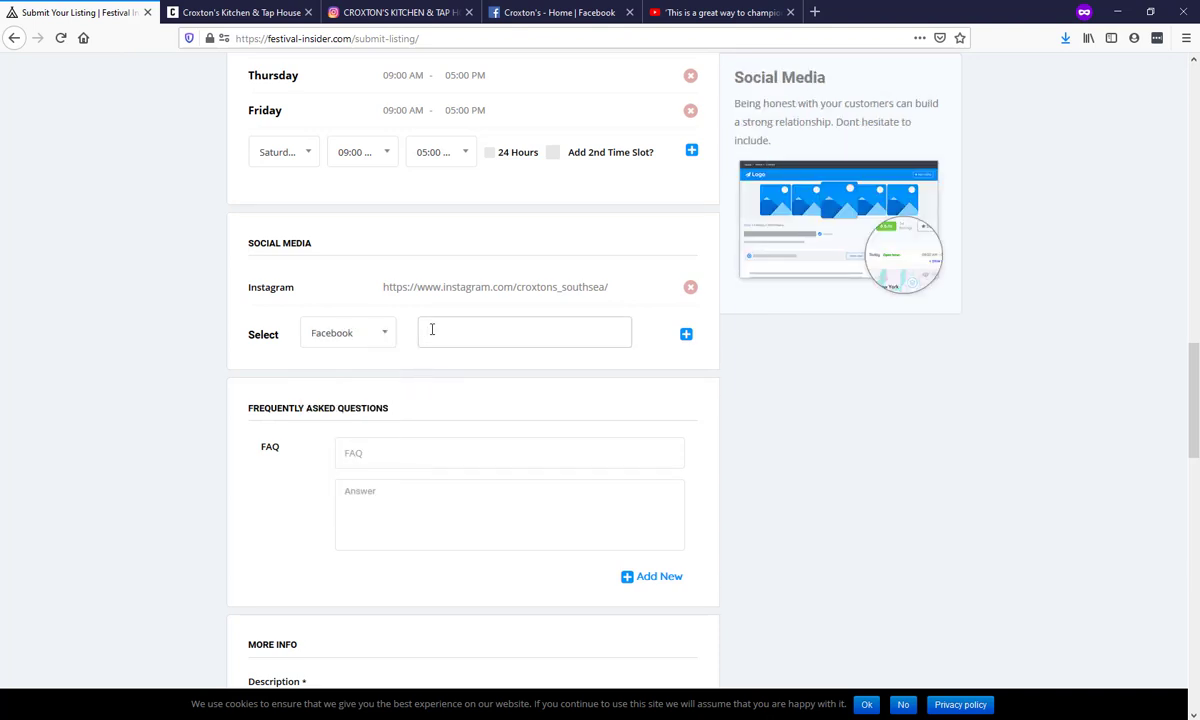
key(ctrl+v)
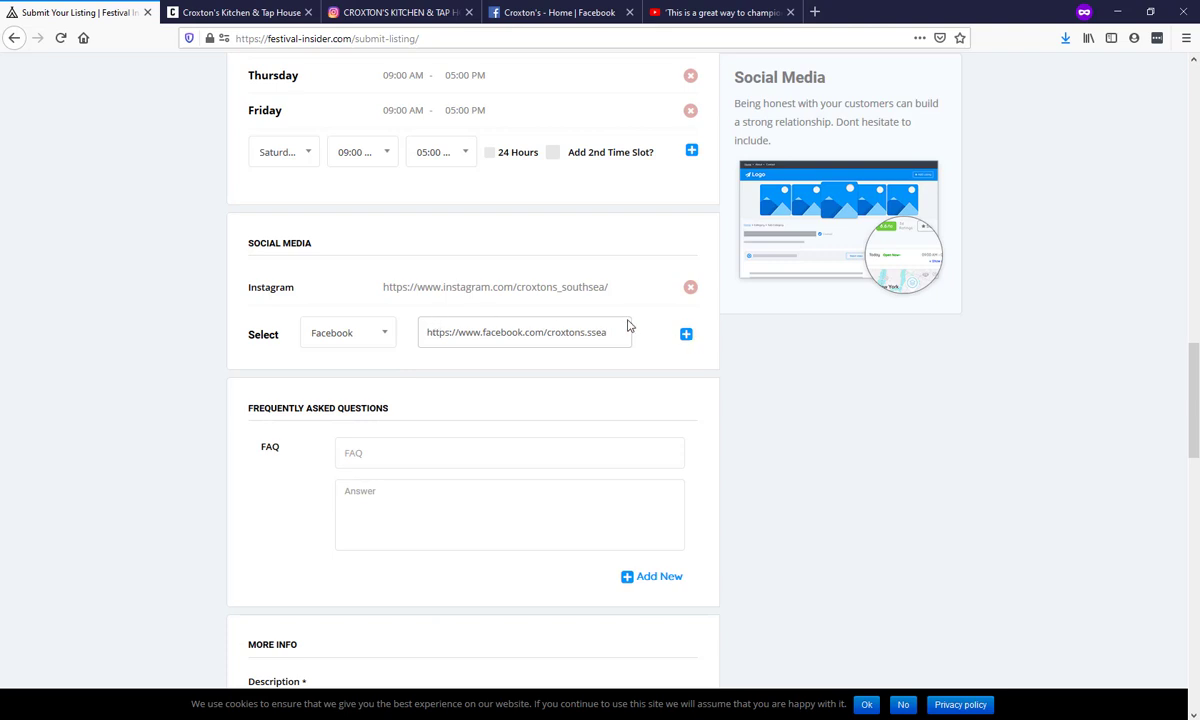
click(170, 283)
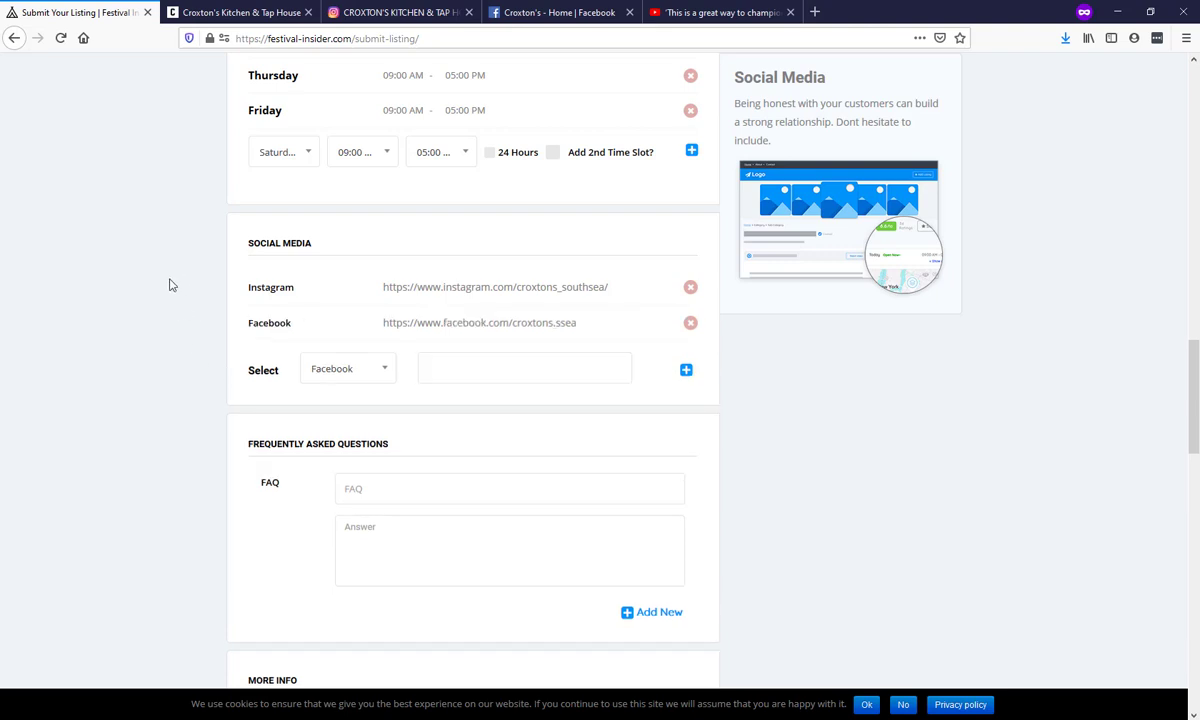
Enter "Do you have vegetarian options?" as the first frequently asked question.
scroll(170, 280, down, 3)
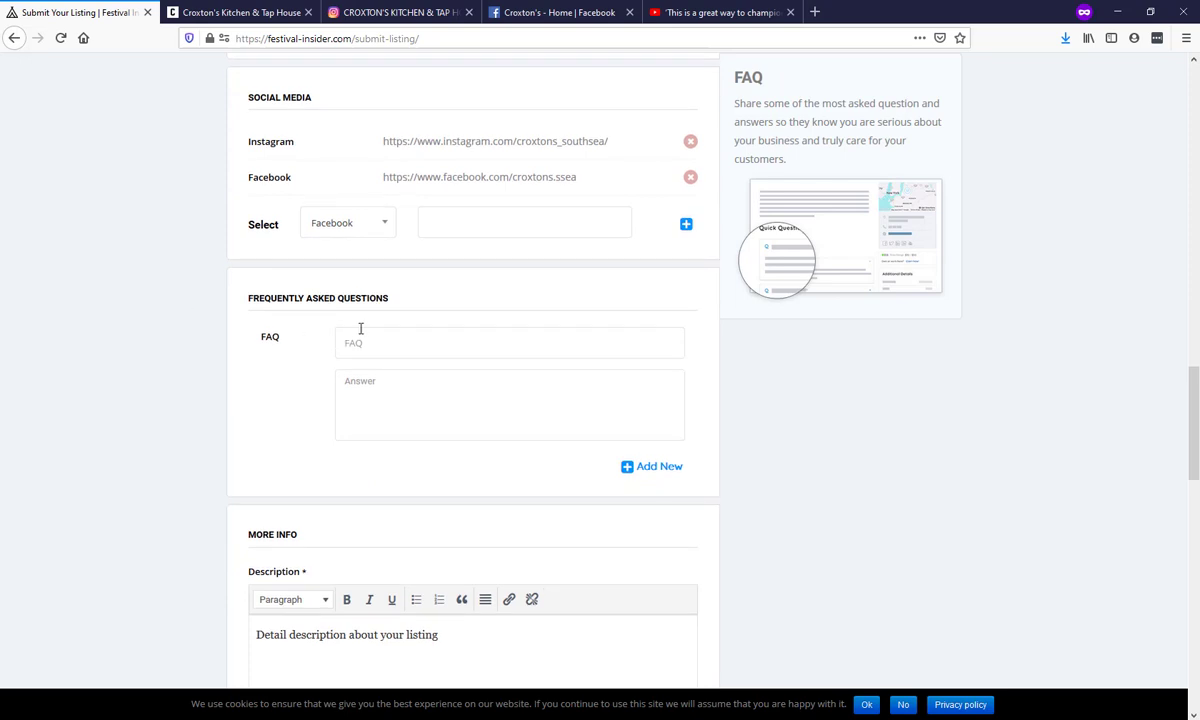
scroll(210, 287, down, 1)
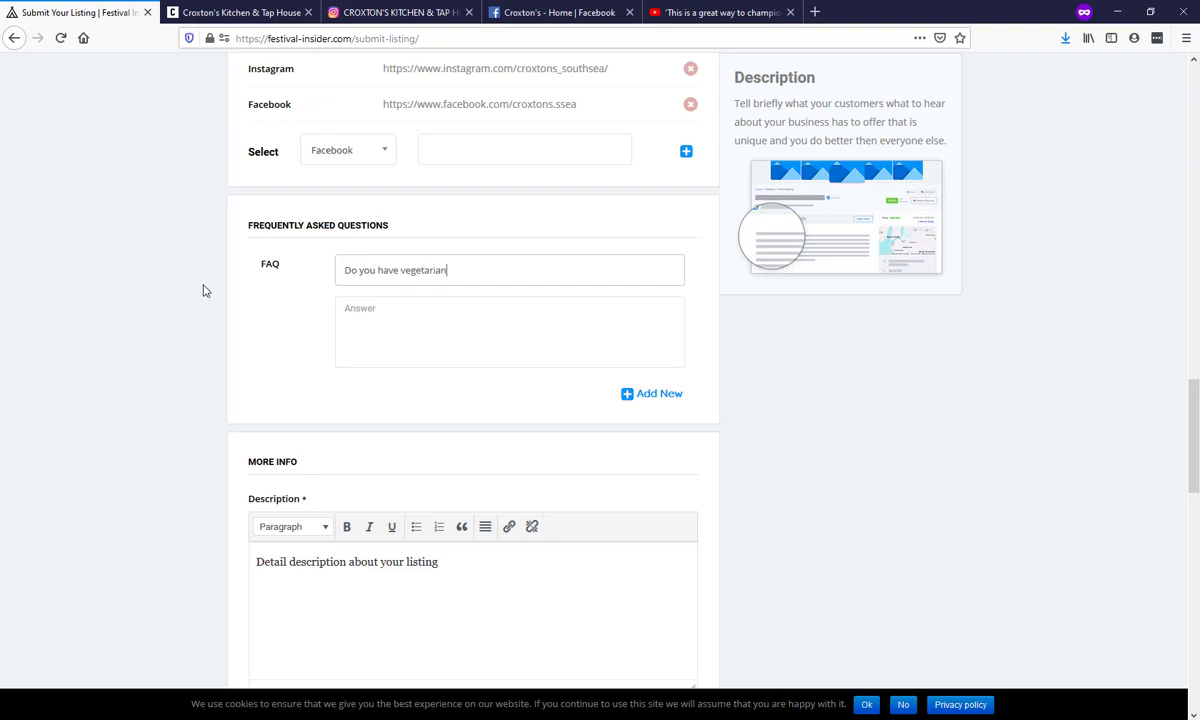
text(?)
key(Tab)
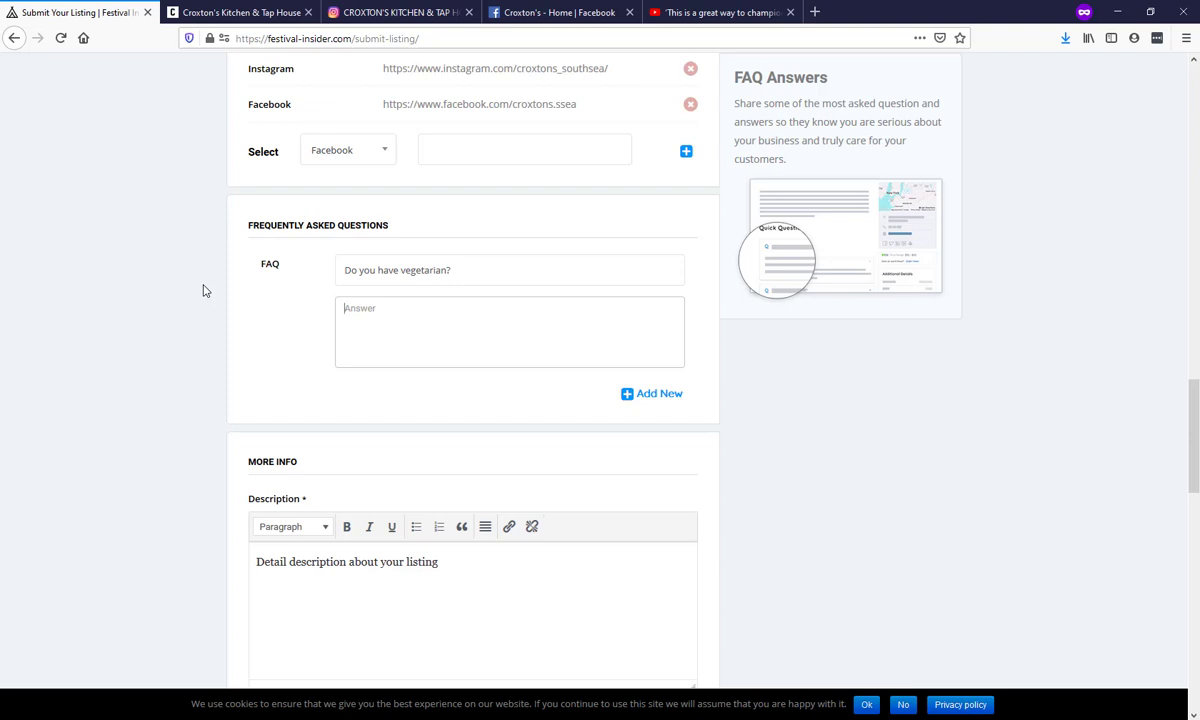
click(452, 271)
text(options)
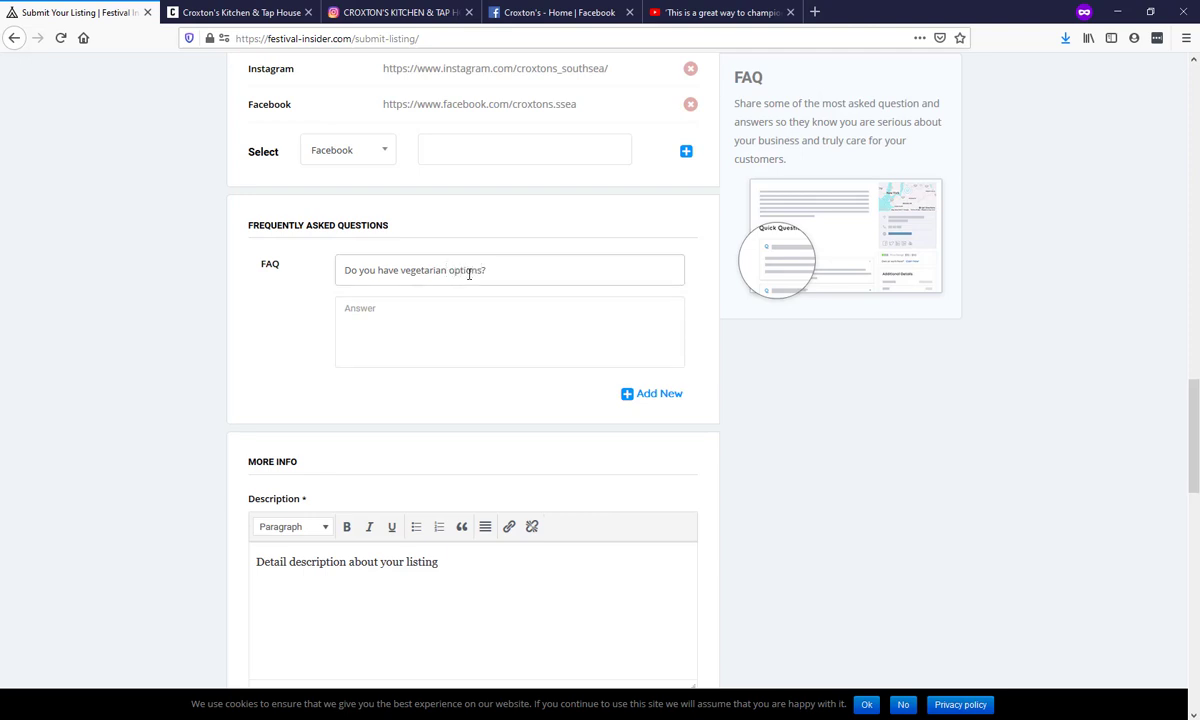
Answer the vegetarian question with "Yes. A full menu - including vegan." and add a second blank FAQ entry.
click(402, 327)
text(Yes. A full menu)
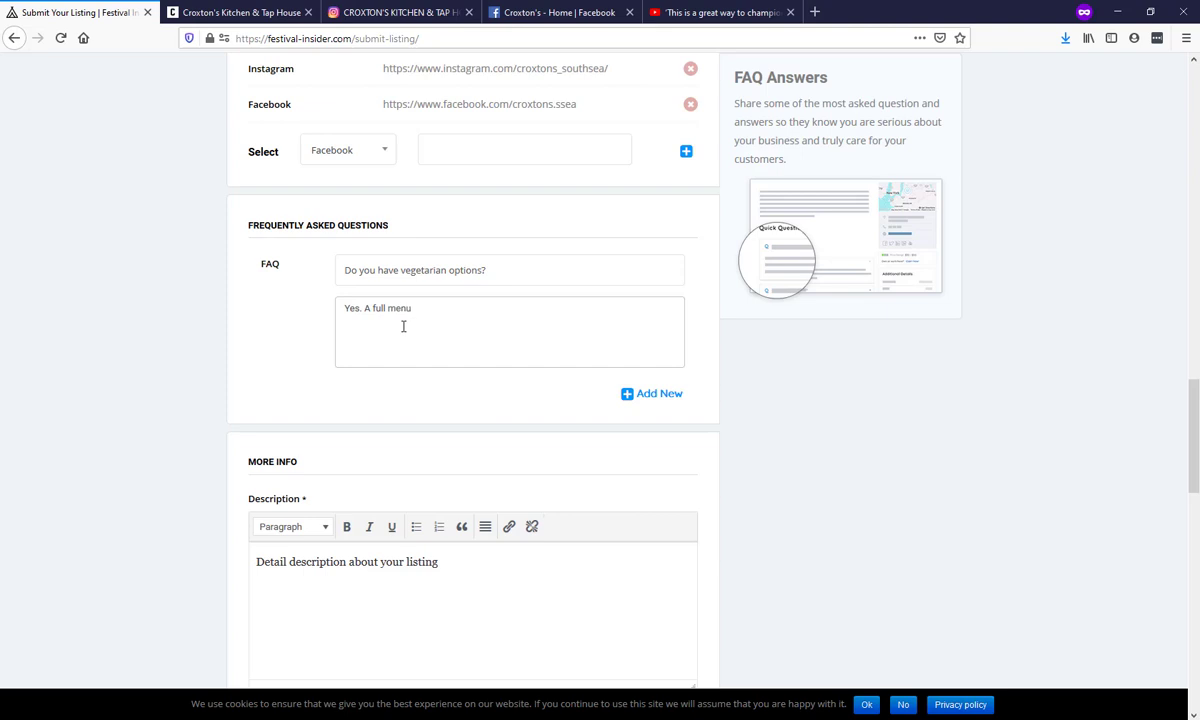
text( - including vegan.)
scroll(228, 293, down, 3)
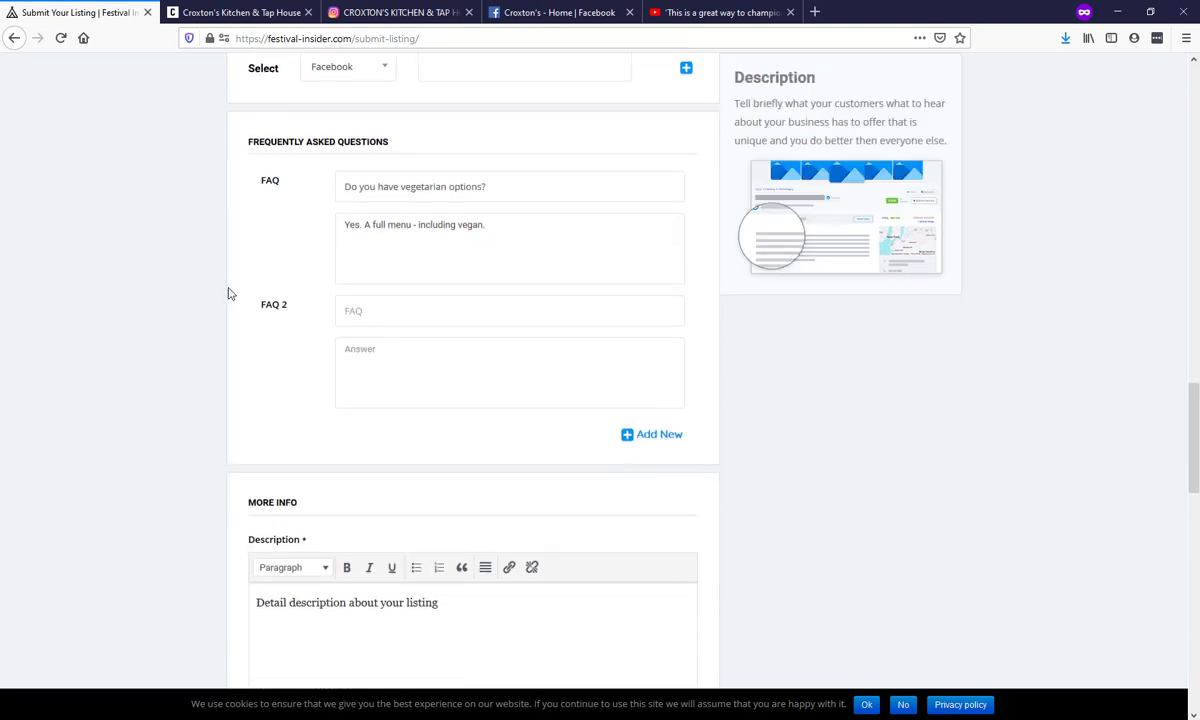
Replace the placeholder description with "Croxtons is a popular craft bar in the heart of Southsea, right by the seafront. It has".
scroll(228, 293, down, 3)
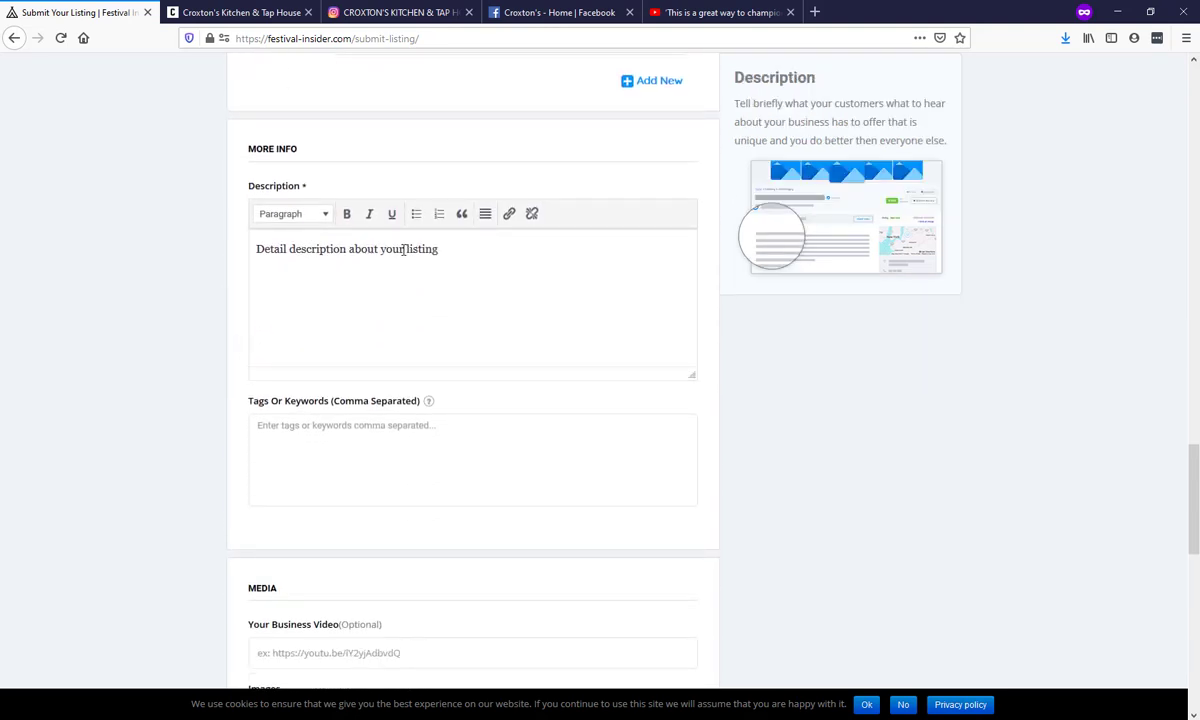
triple_click(501, 259)
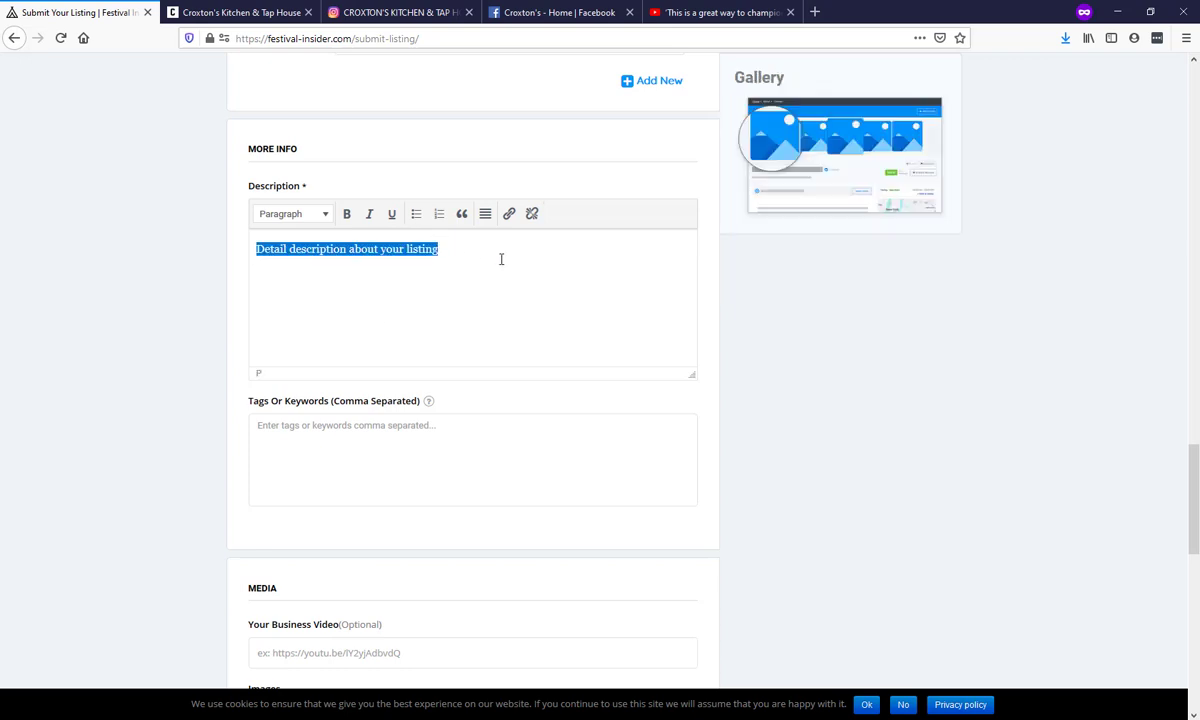
text(Croxtons)
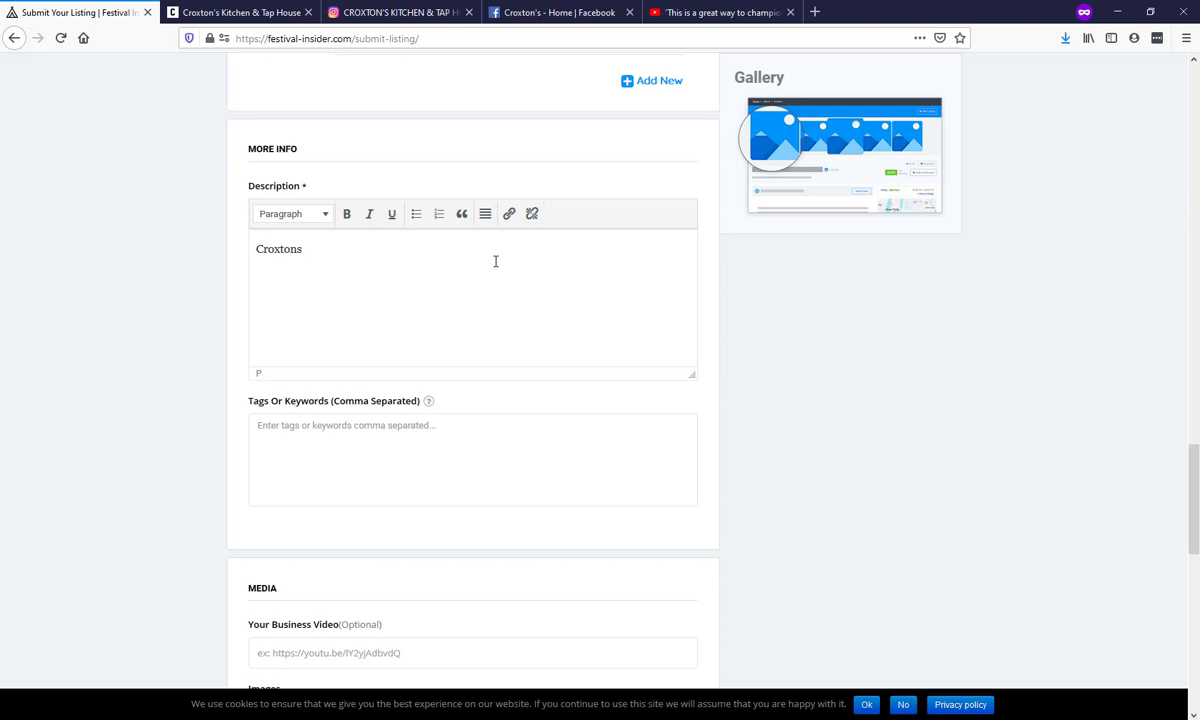
text(a pi)
text(pular)
text(craf)
text(t bar in the heart )
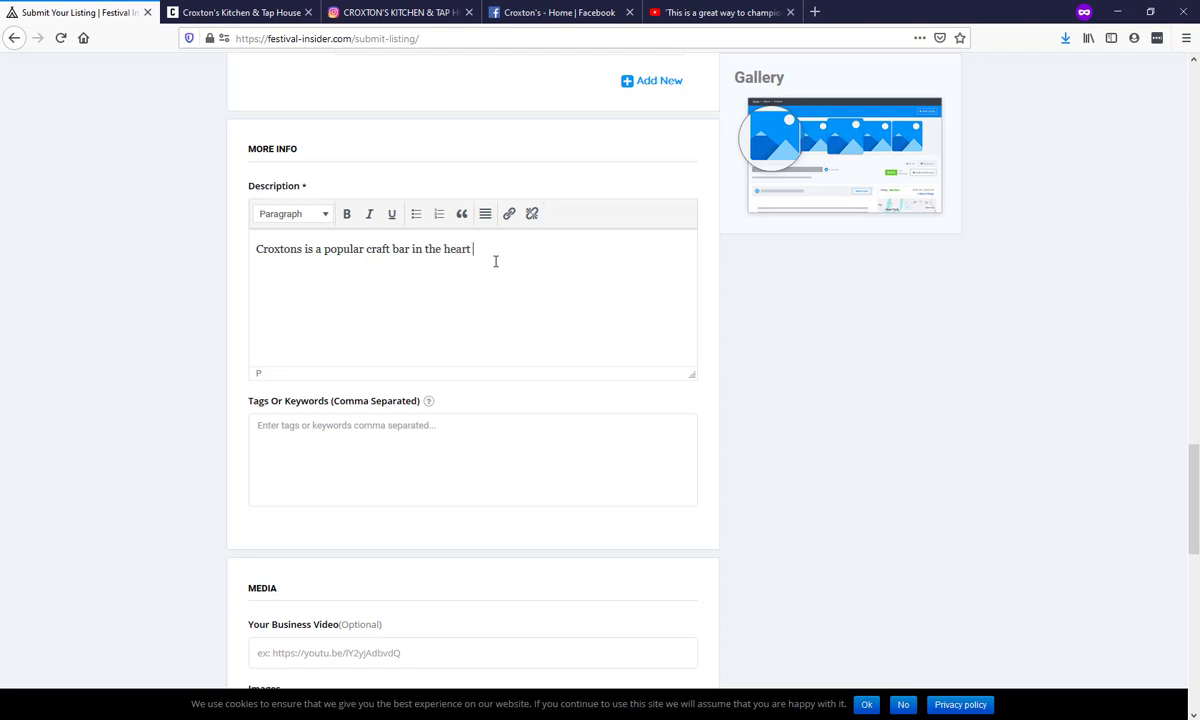
text(of Southsea)
text(, right by )
text(the sea)
text(fr)
key(BackSpace)
text(ront. It has )
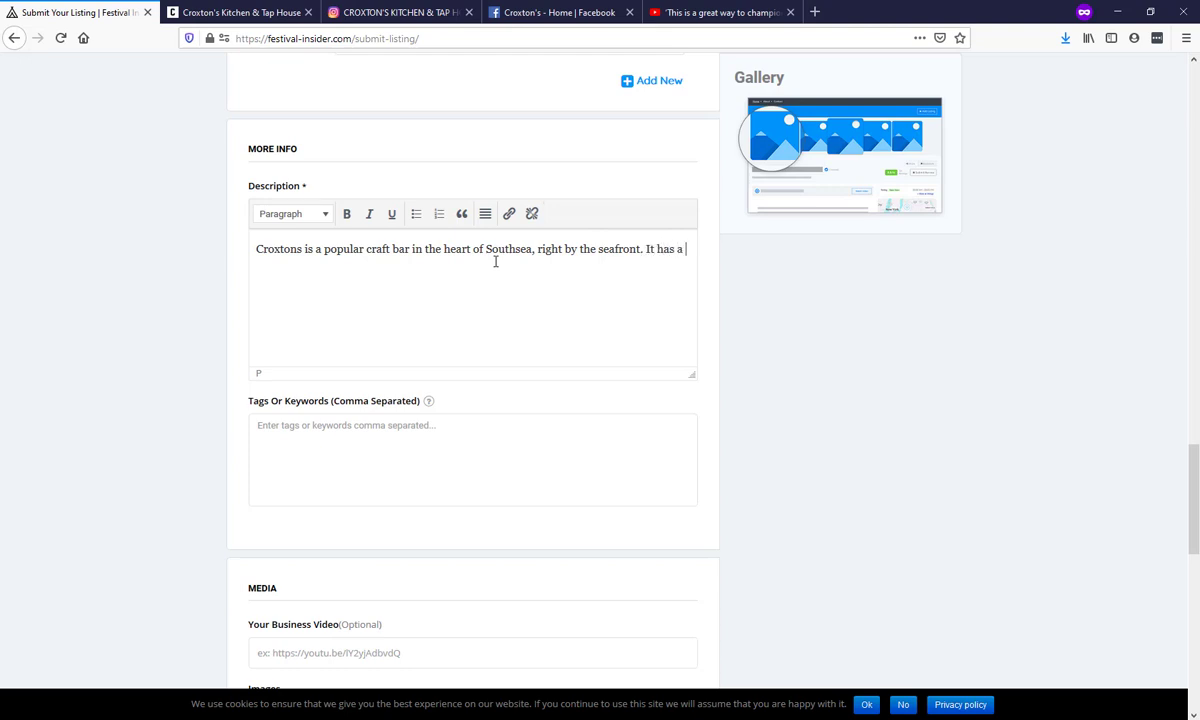
Complete the description's second sentence with "a great food menu to accompany the beer and is dog friendly!".
text(a great food menu to acoc)
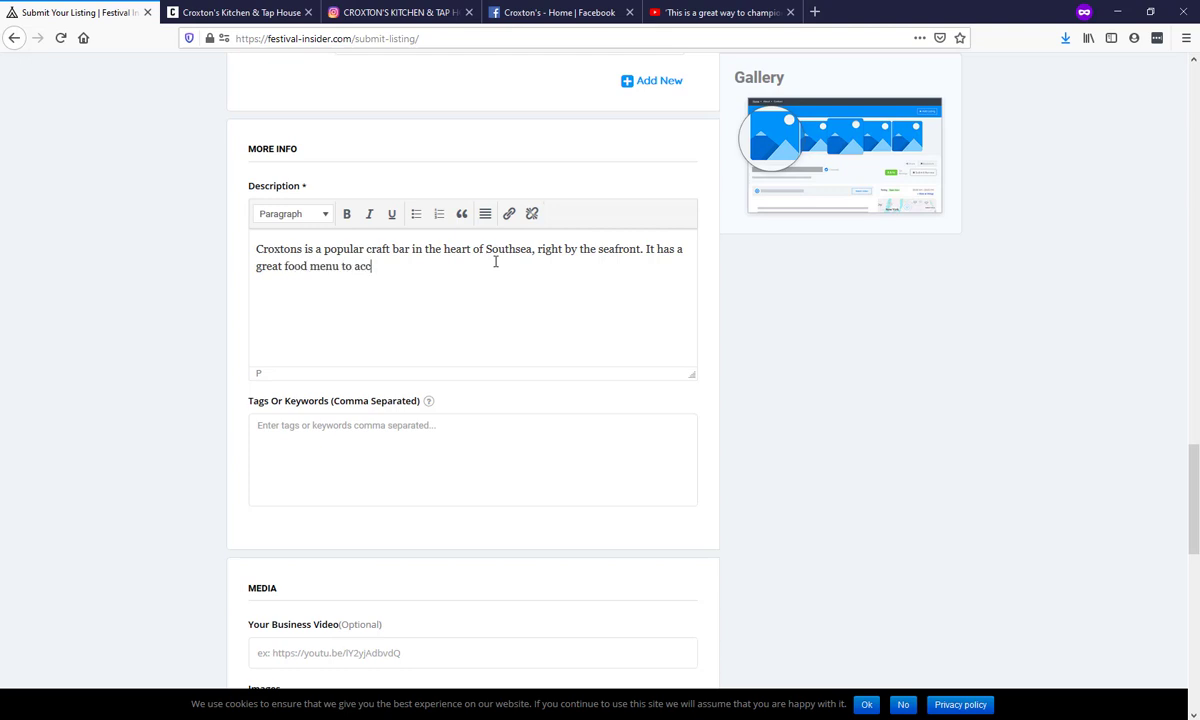
text(ompany the beer and is dog friendly)
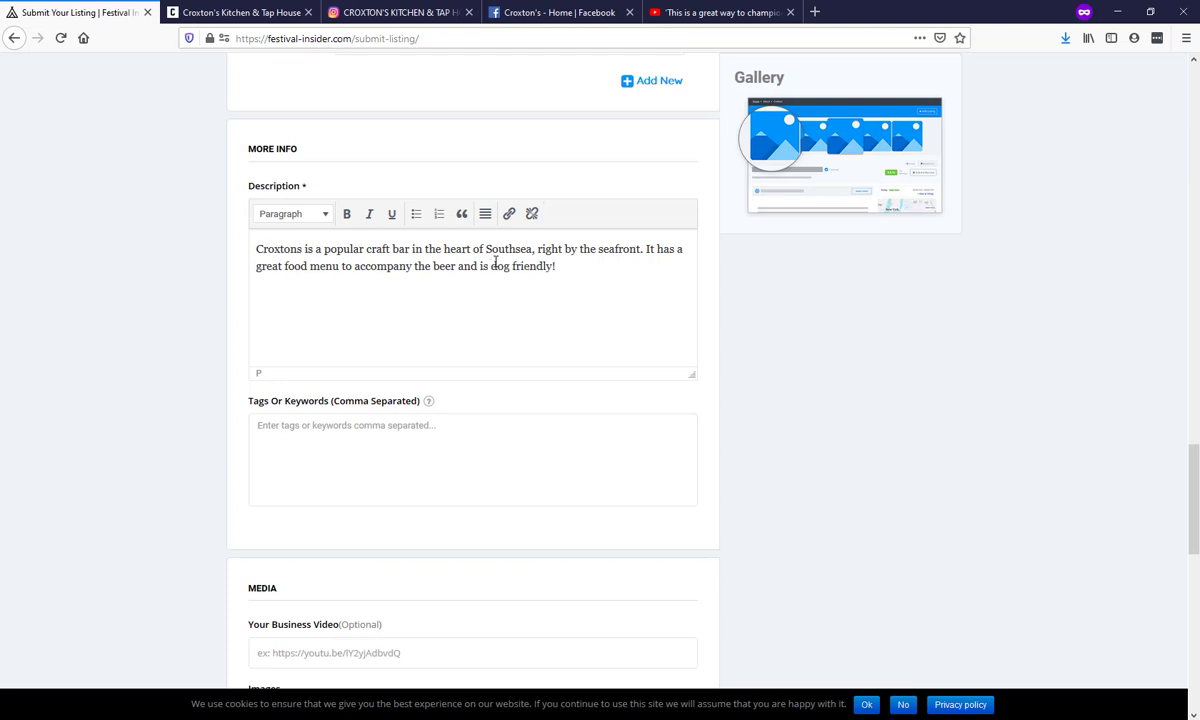
text(!)
Enter "craft beer, beer, Sunday lunch" as the listing's tags or keywords.
scroll(198, 280, down, 1)
click(313, 375)
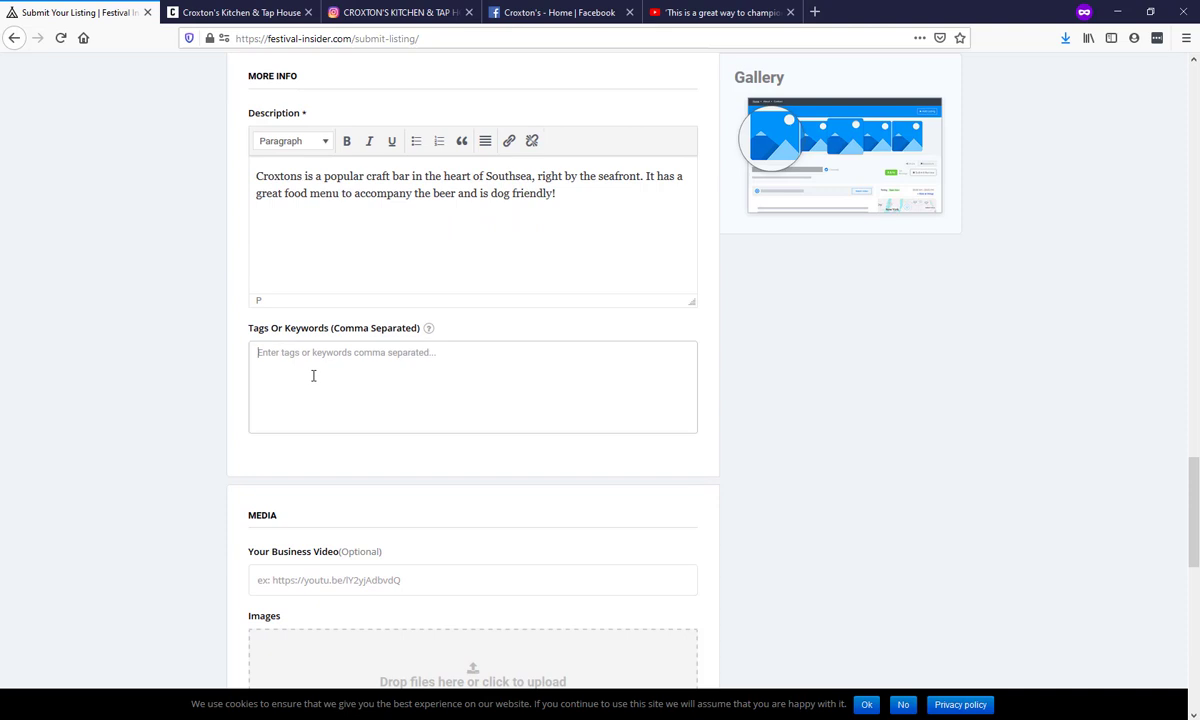
text(craft beer, beer, Sunday lunch)
Go to the business video field, switch to the open YouTube video about local restaurants, and copy its web address.
scroll(209, 300, down, 3)
scroll(209, 286, down, 2)
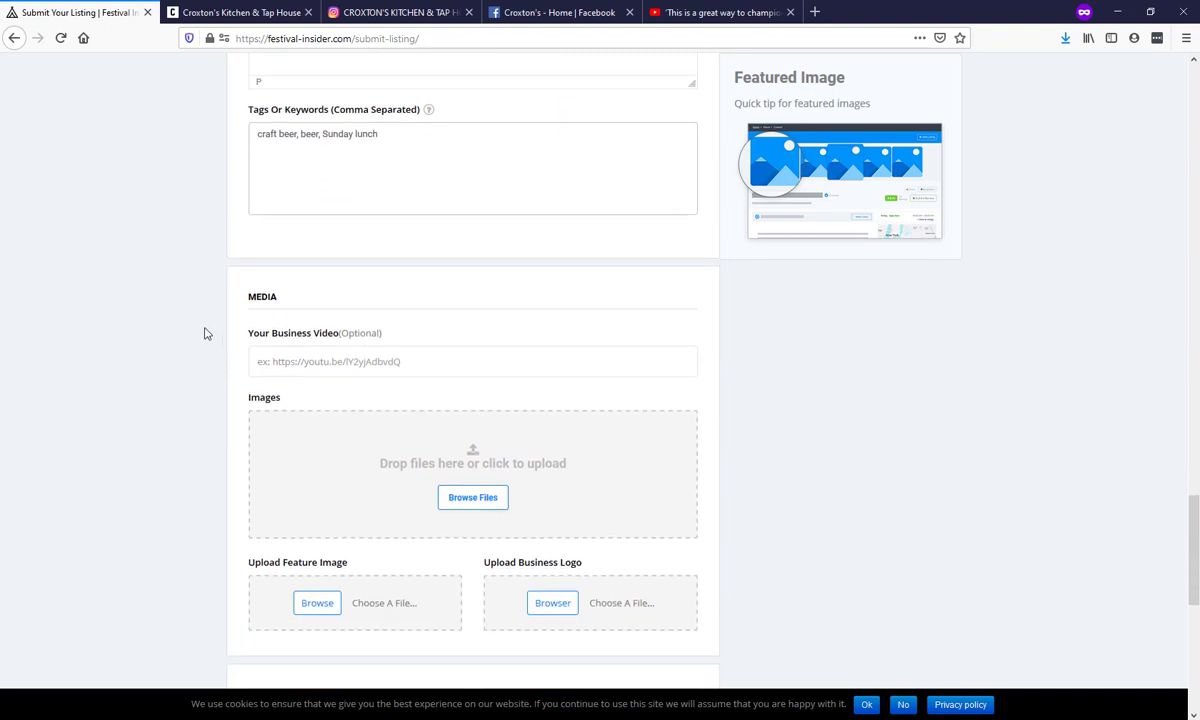
scroll(214, 310, down, 1)
click(345, 300)
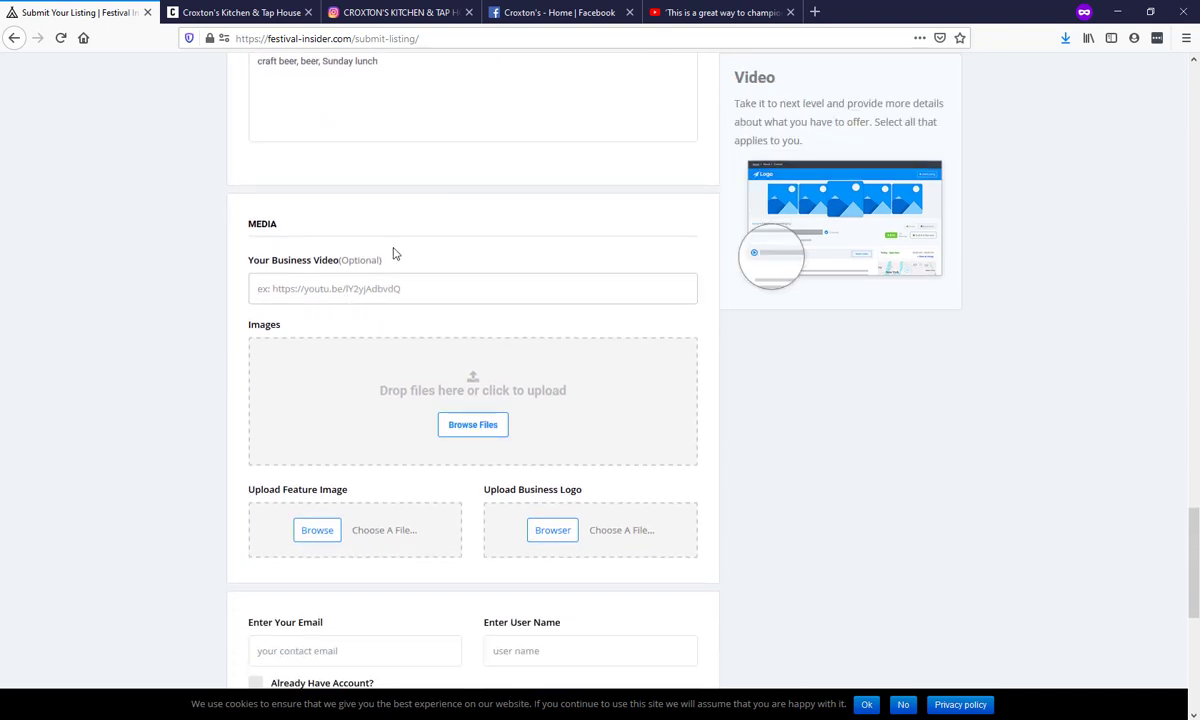
click(697, 10)
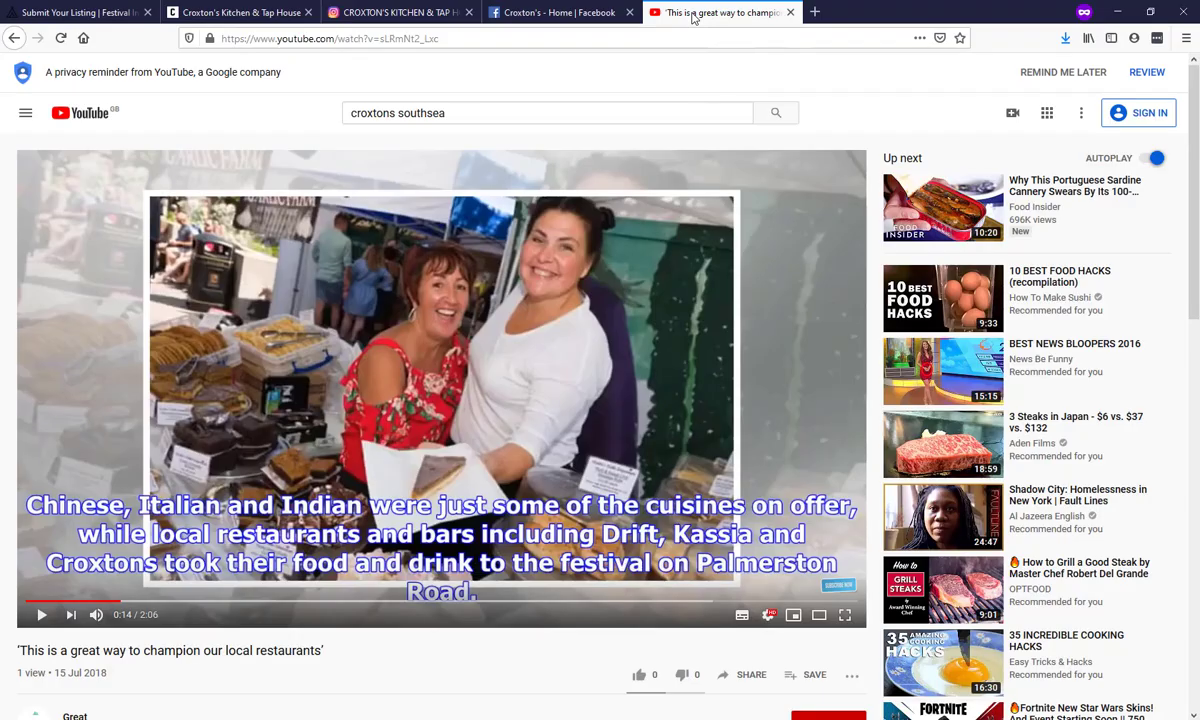
click(321, 40)
key(ctrl+c)
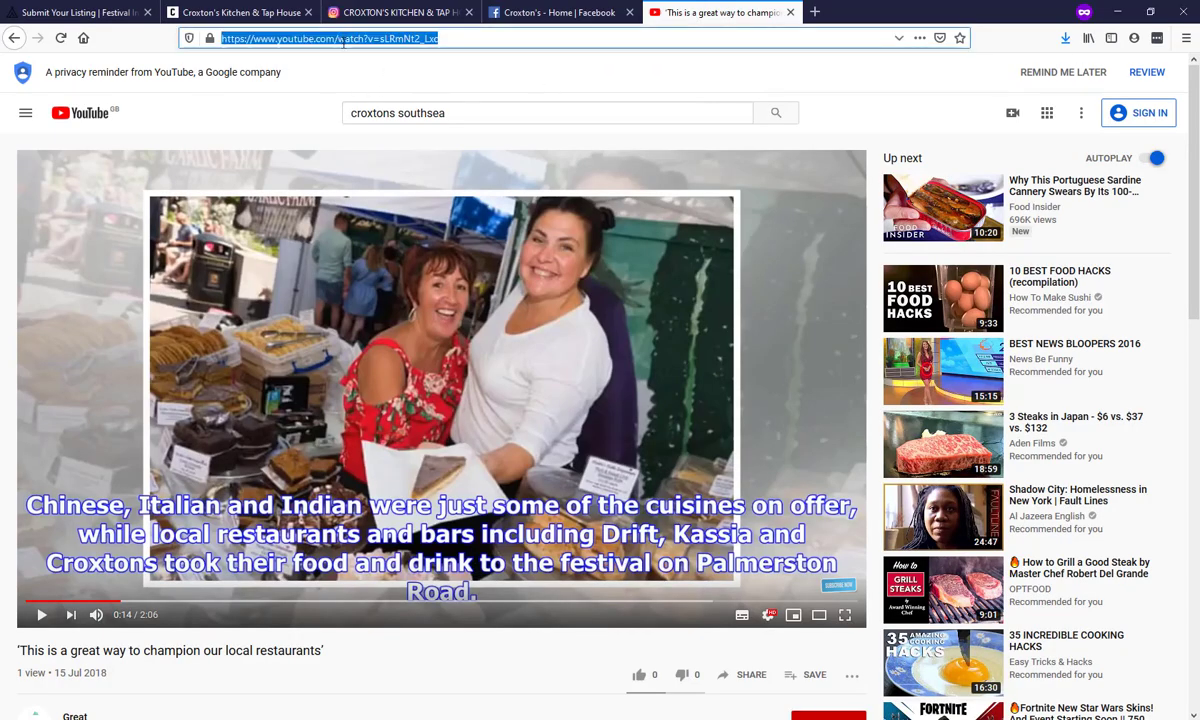
click(337, 67)
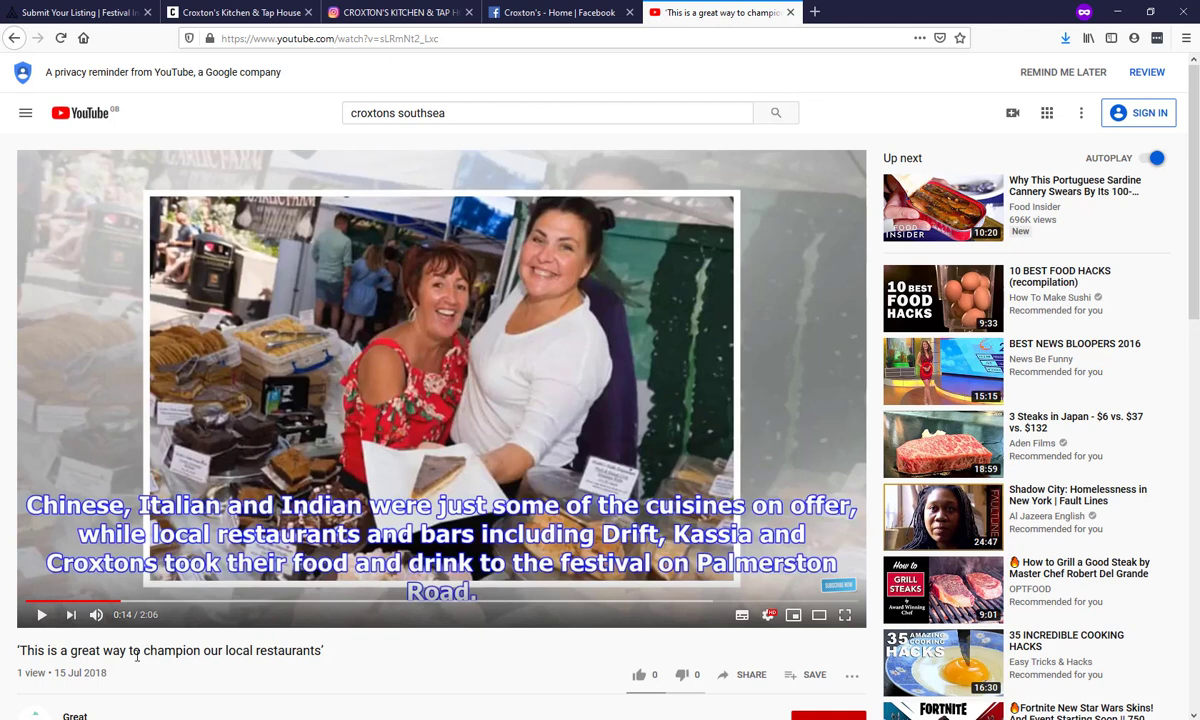
click(105, 14)
click(320, 288)
key(ctrl+v)
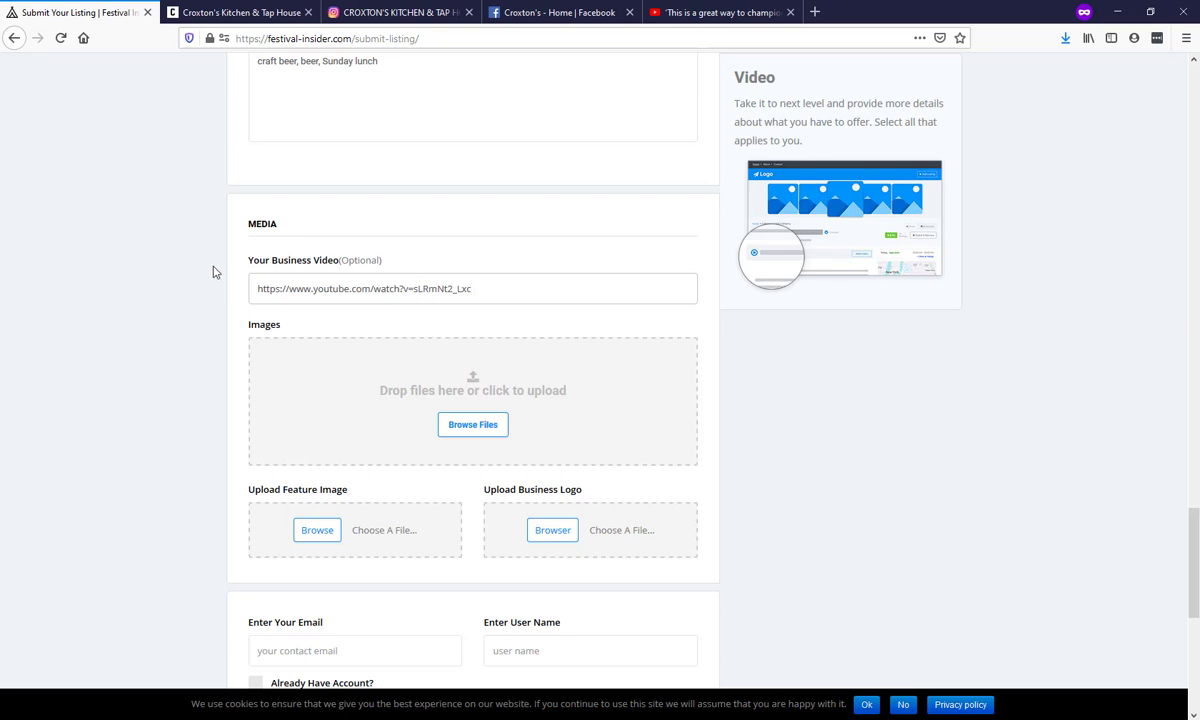
Upload the bar interior JPG from the Festival Insider_ folder's Demo subfolder to the listing's images.
scroll(214, 270, down, 1)
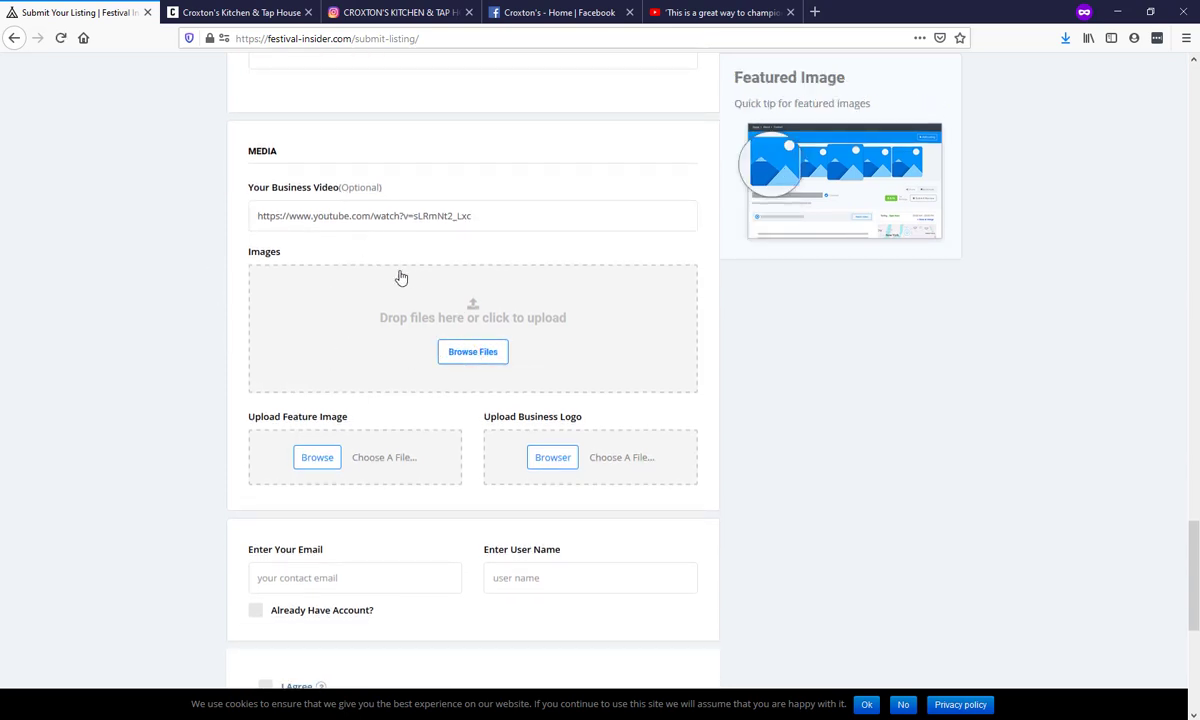
click(475, 355)
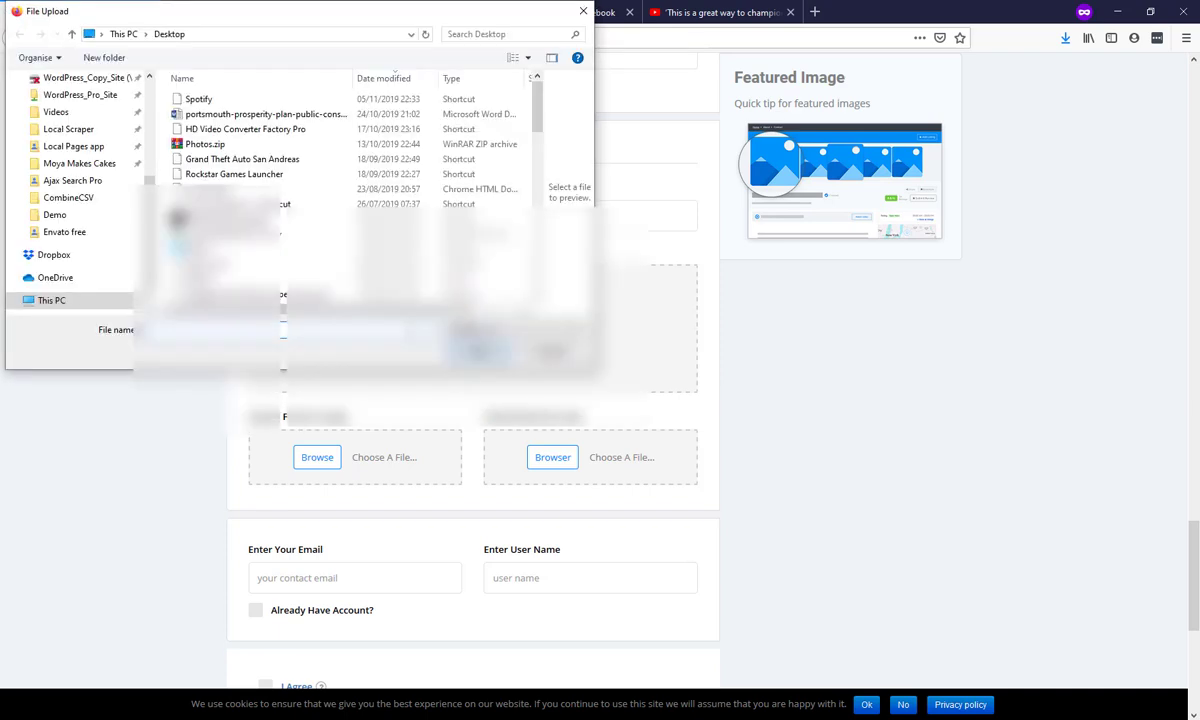
scroll(84, 147, up, 3)
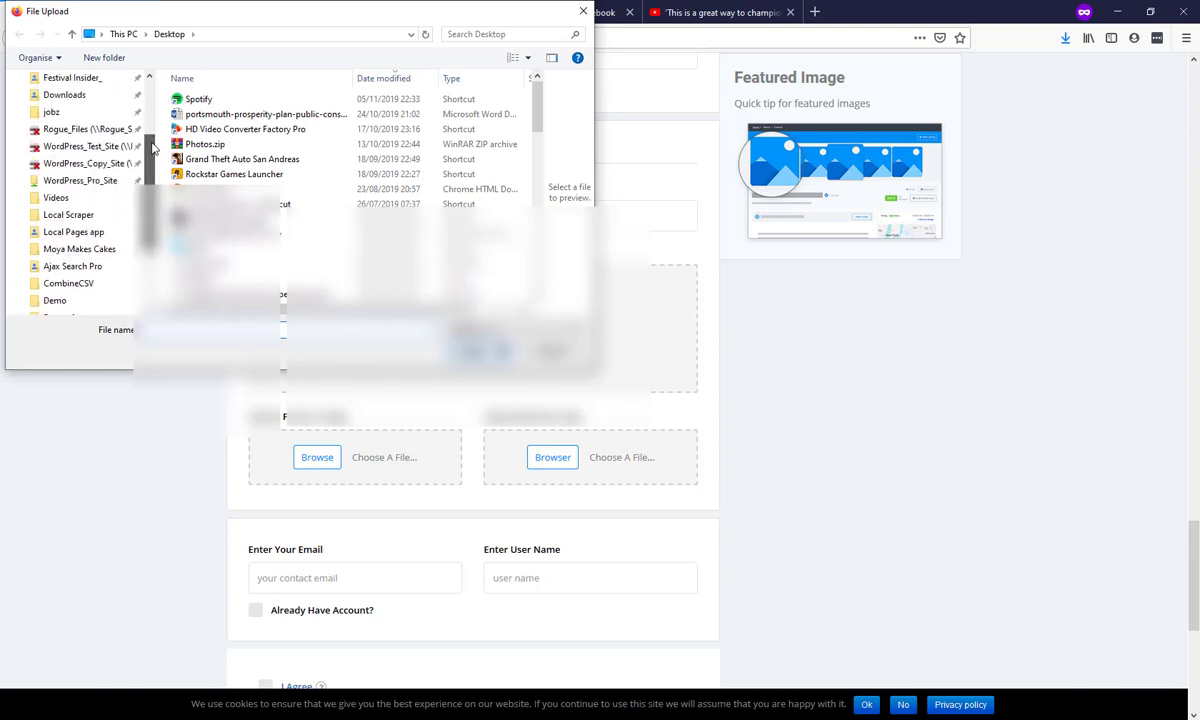
click(84, 147)
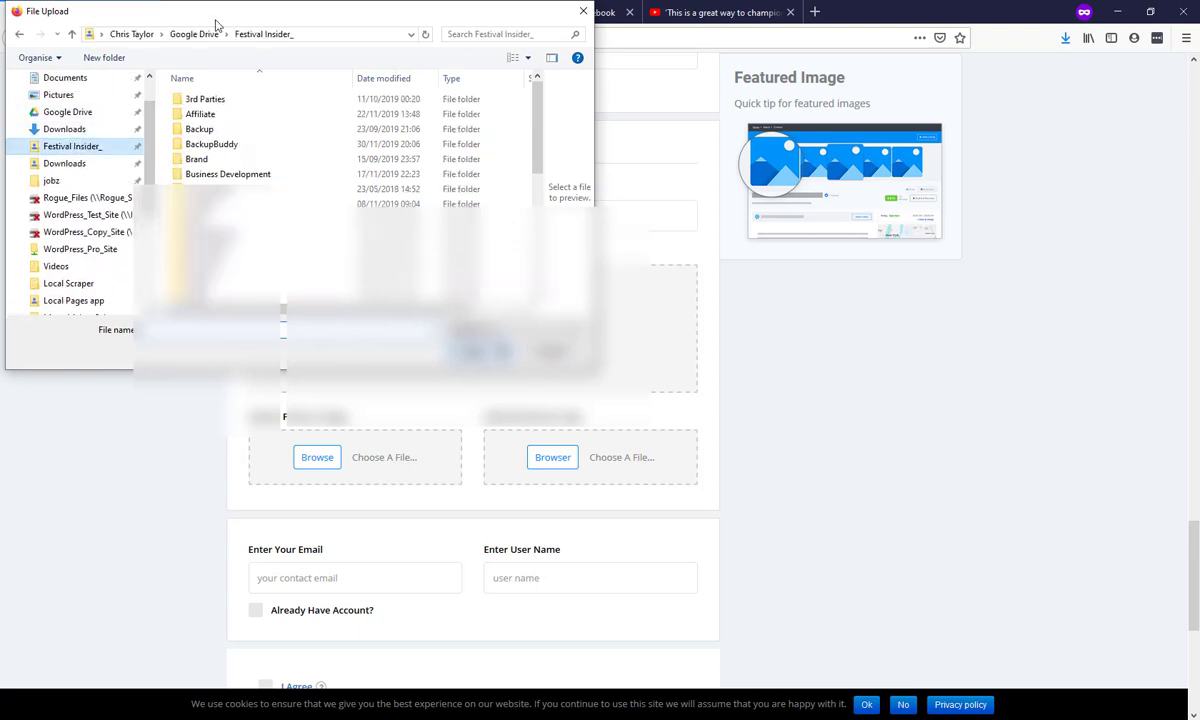
double_click(210, 204)
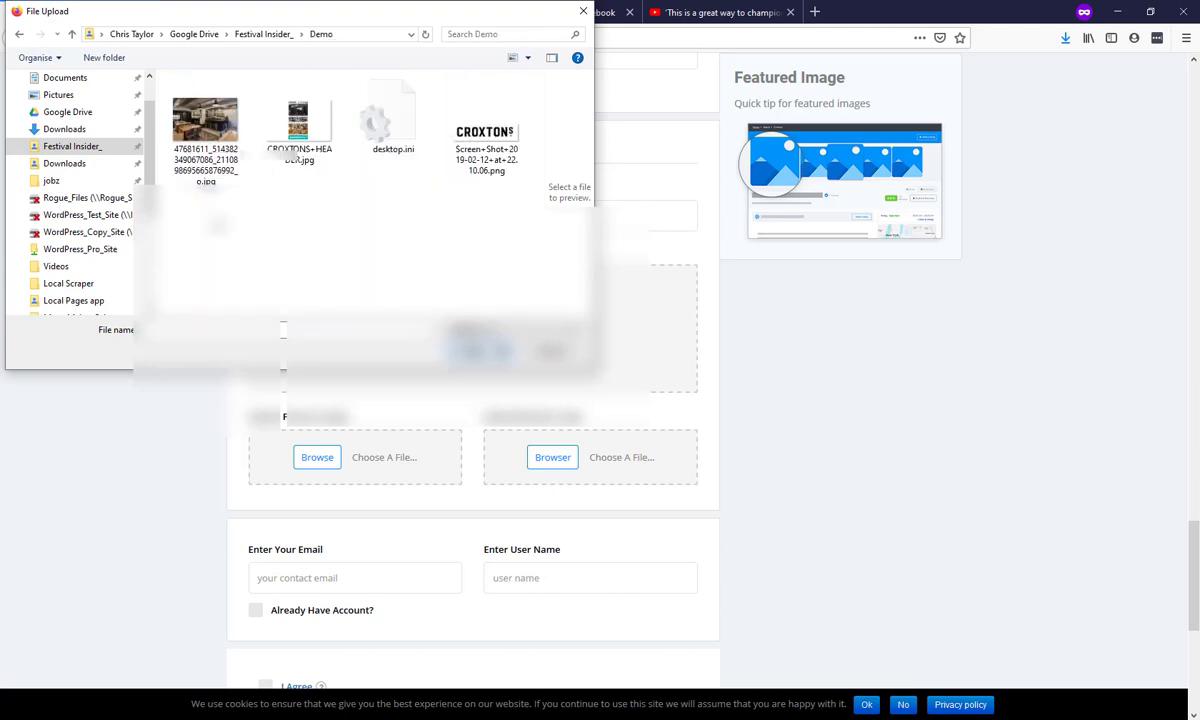
click(218, 120)
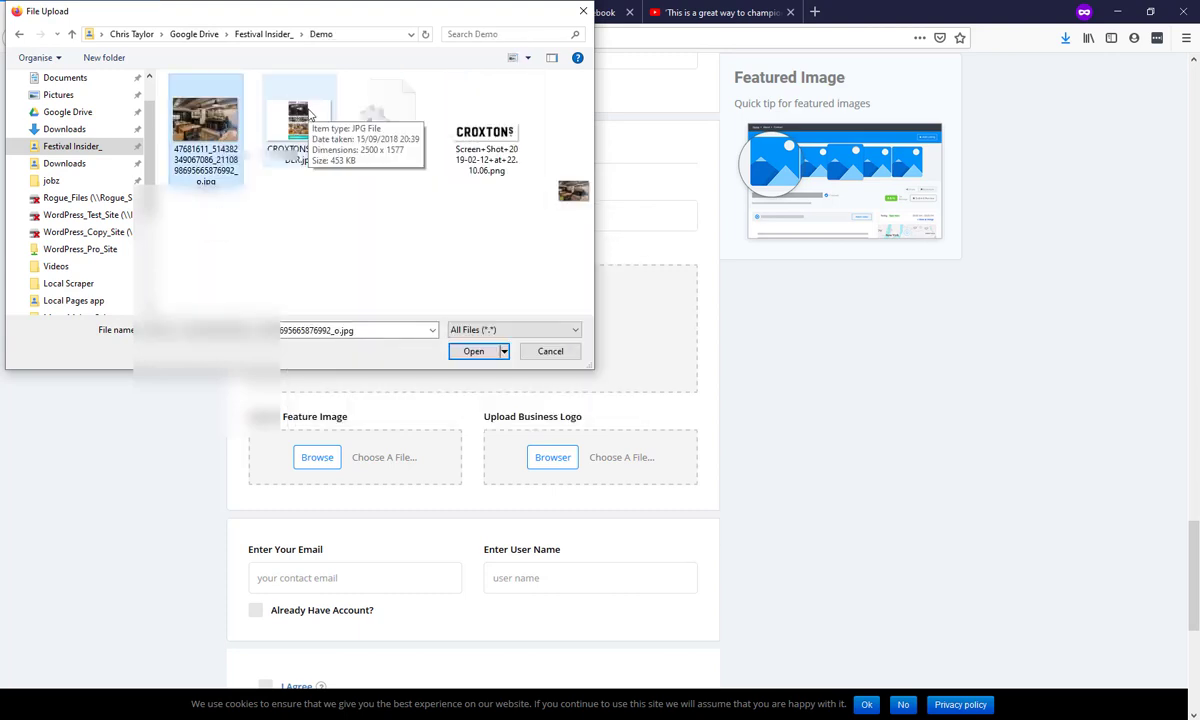
click(470, 351)
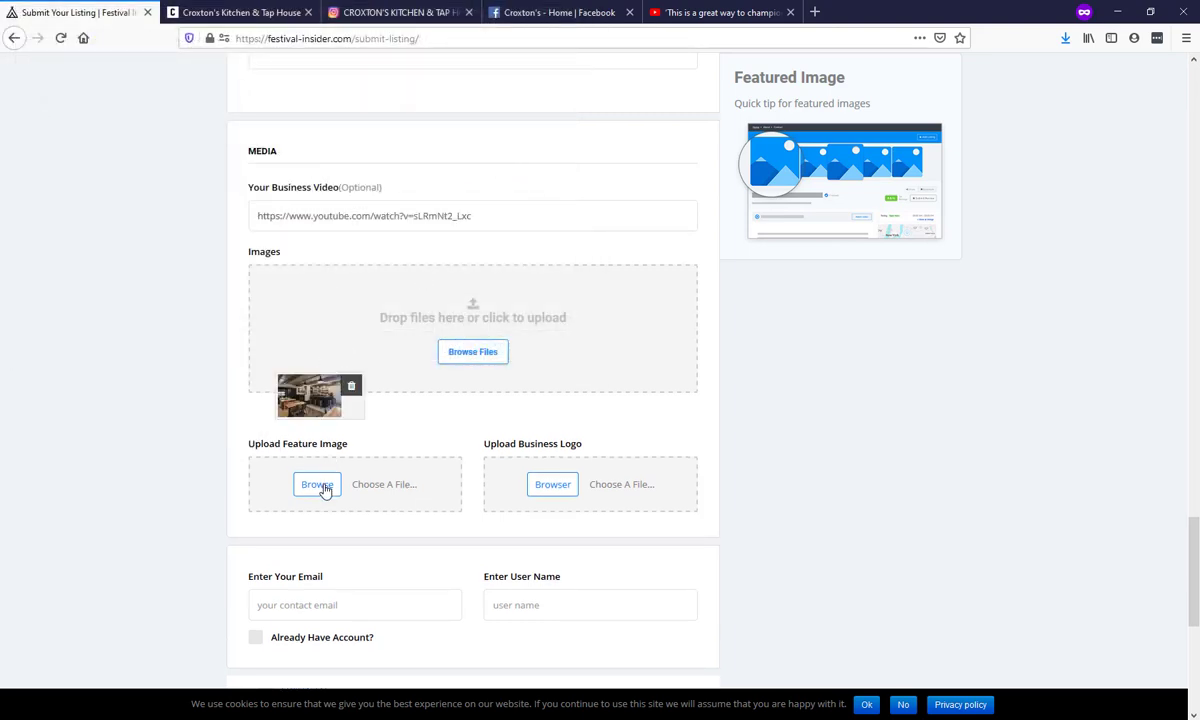
Upload the same bar interior JPG from the Demo folder as the feature image.
click(322, 489)
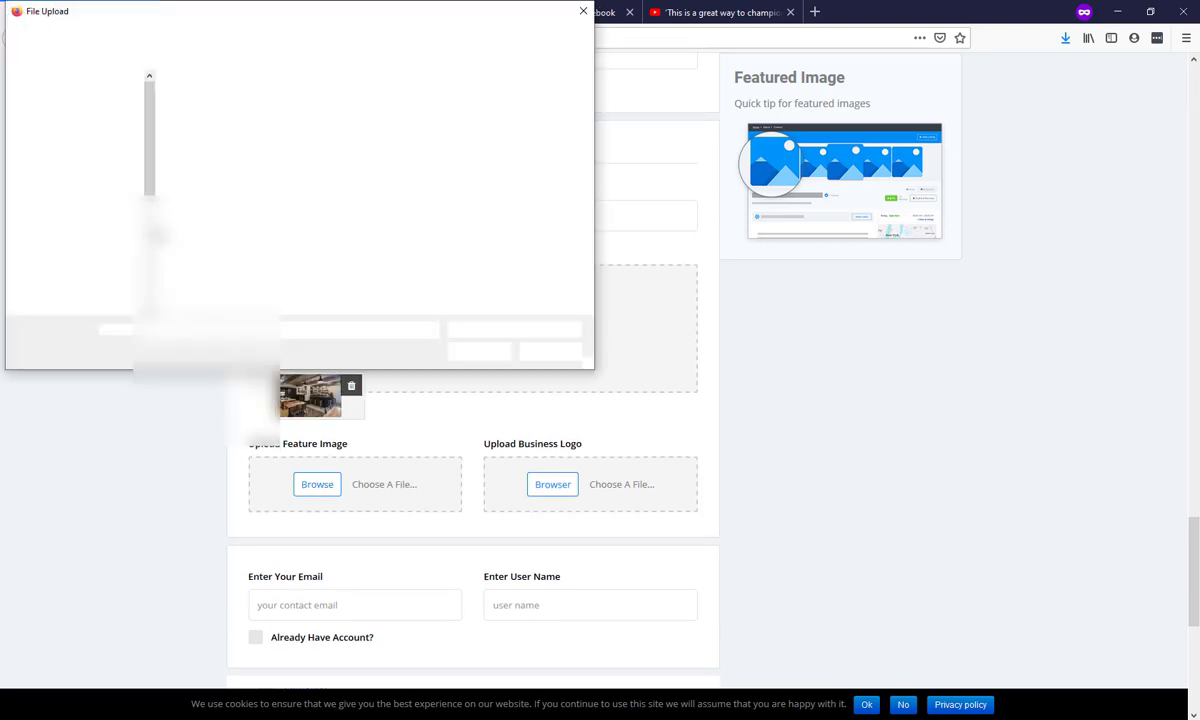
click(206, 118)
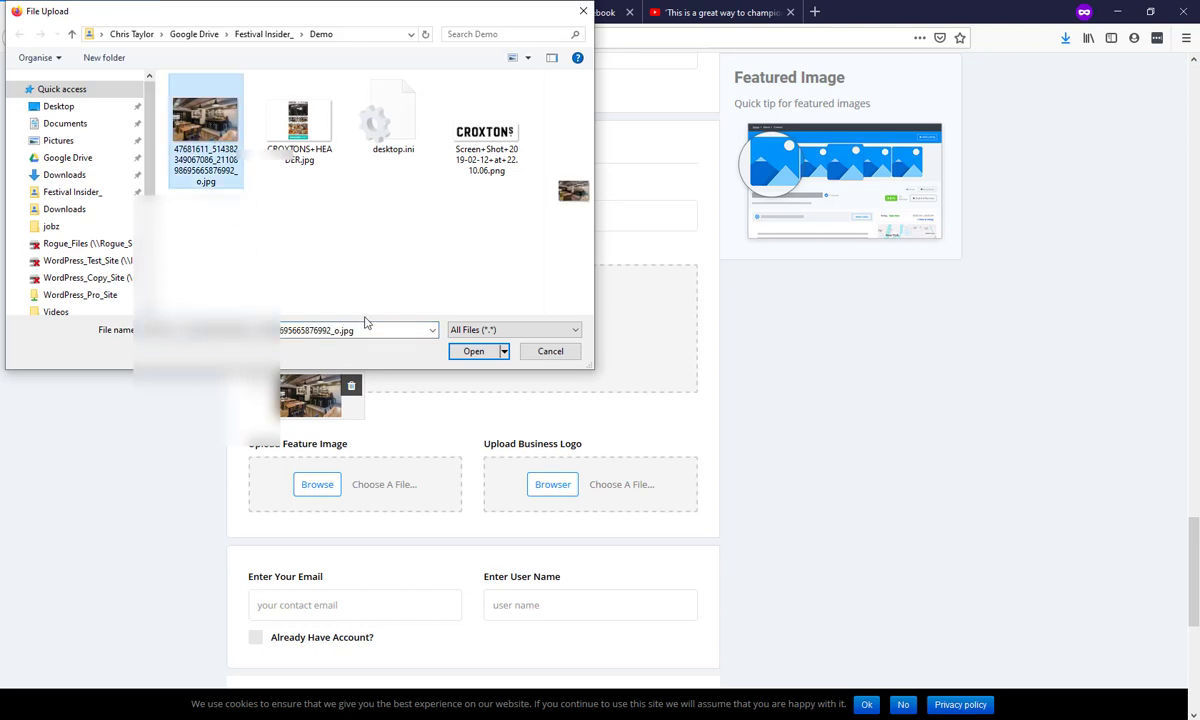
click(474, 352)
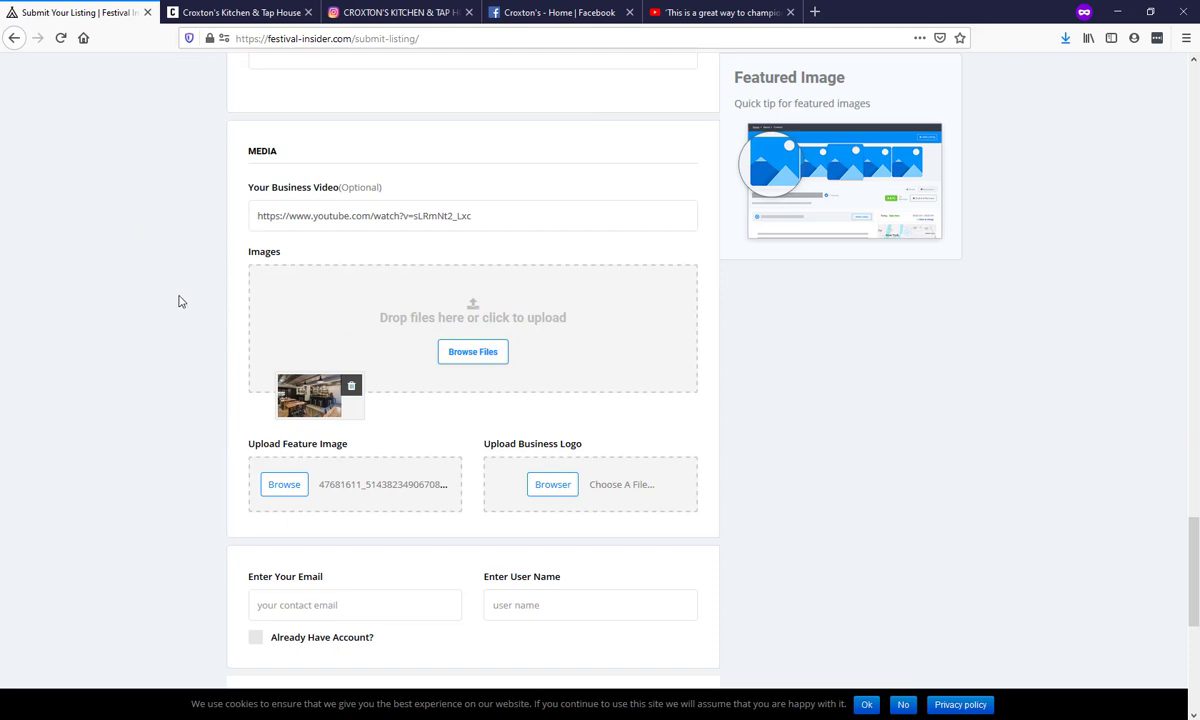
Upload the Croxtons logo PNG, the Screen+Shot+2019-02-12 file in the Demo folder, as the business logo.
scroll(179, 300, down, 2)
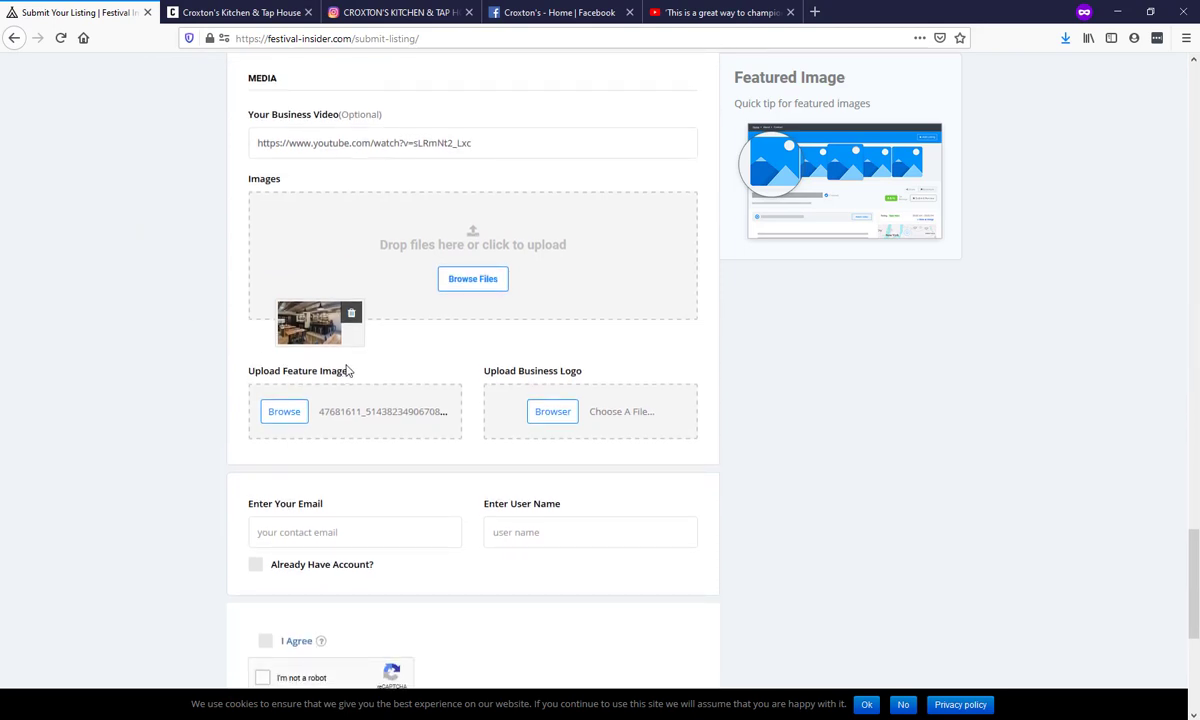
click(557, 418)
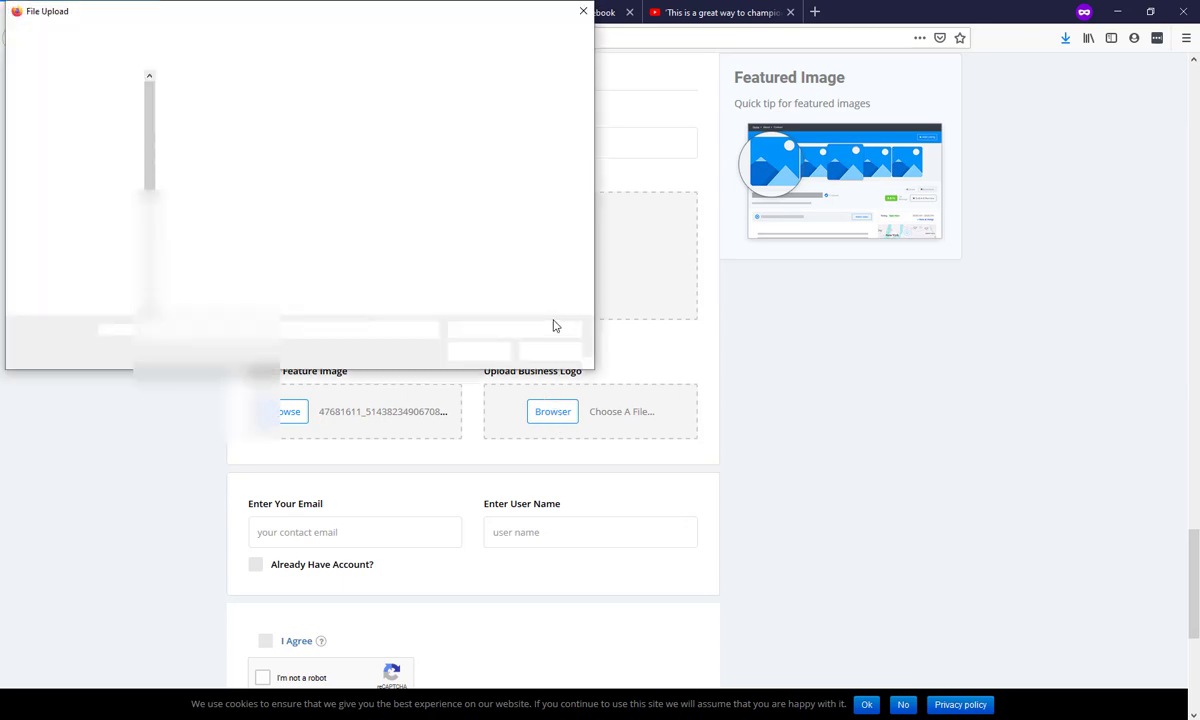
click(486, 135)
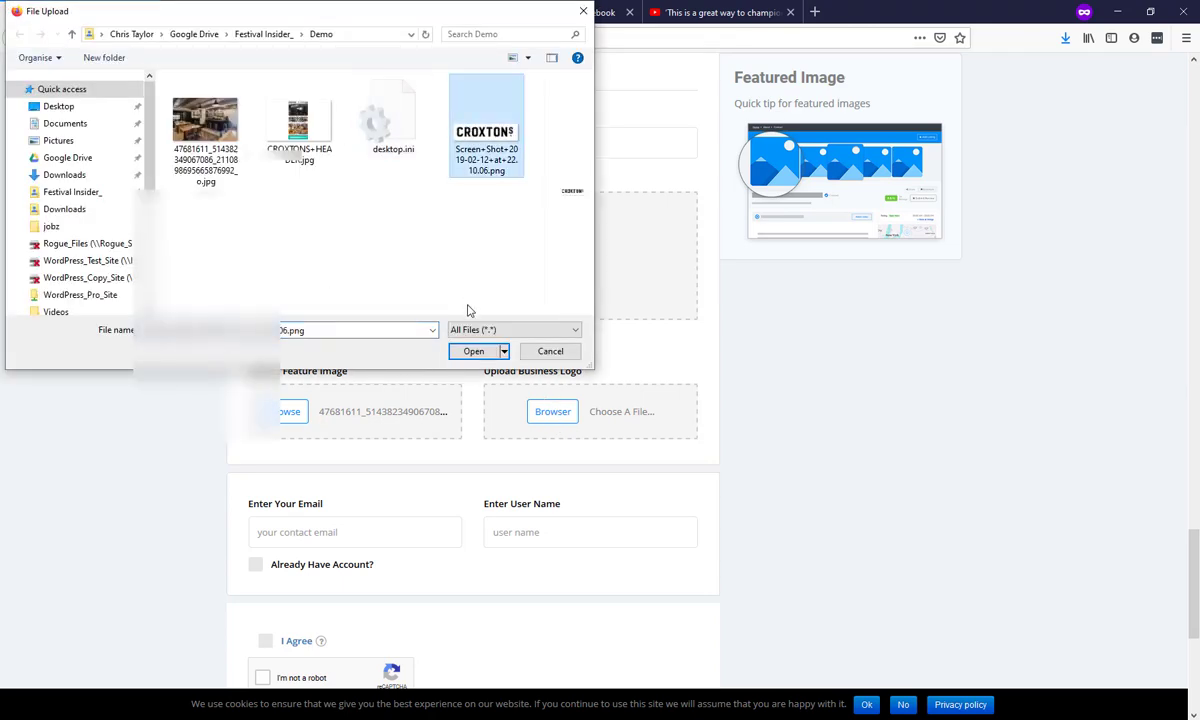
click(472, 351)
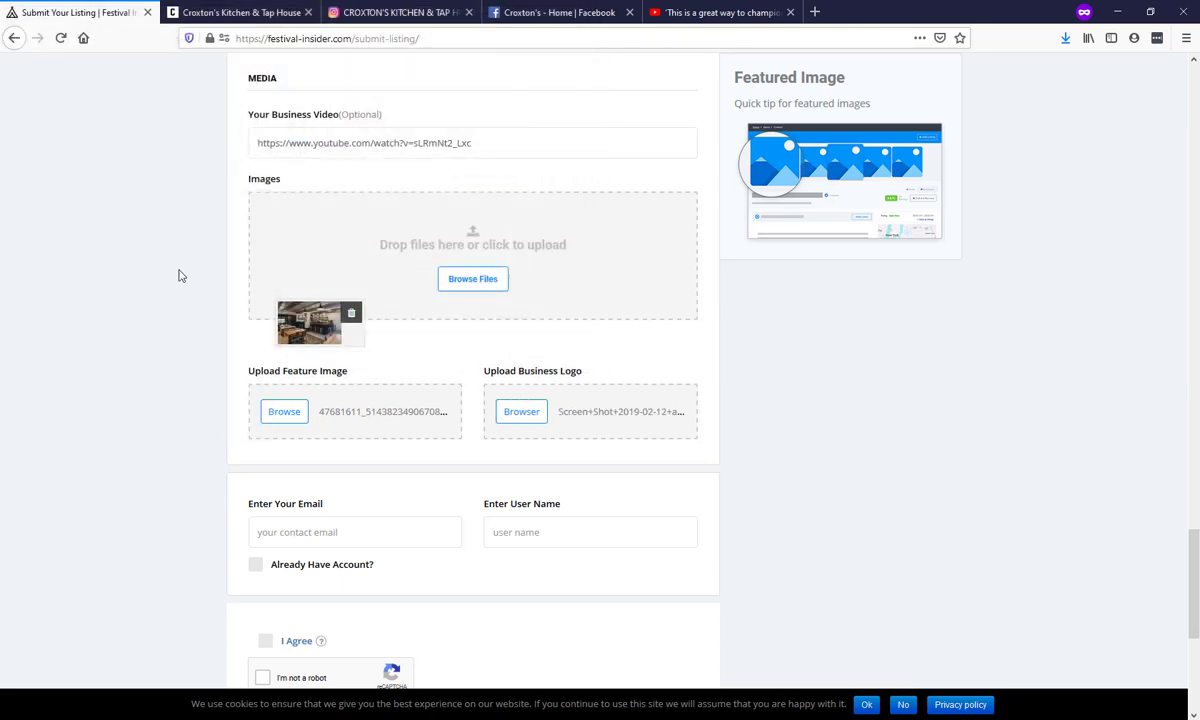
Enter the contact email and set the user name to media_festival_insider.
scroll(179, 273, down, 1)
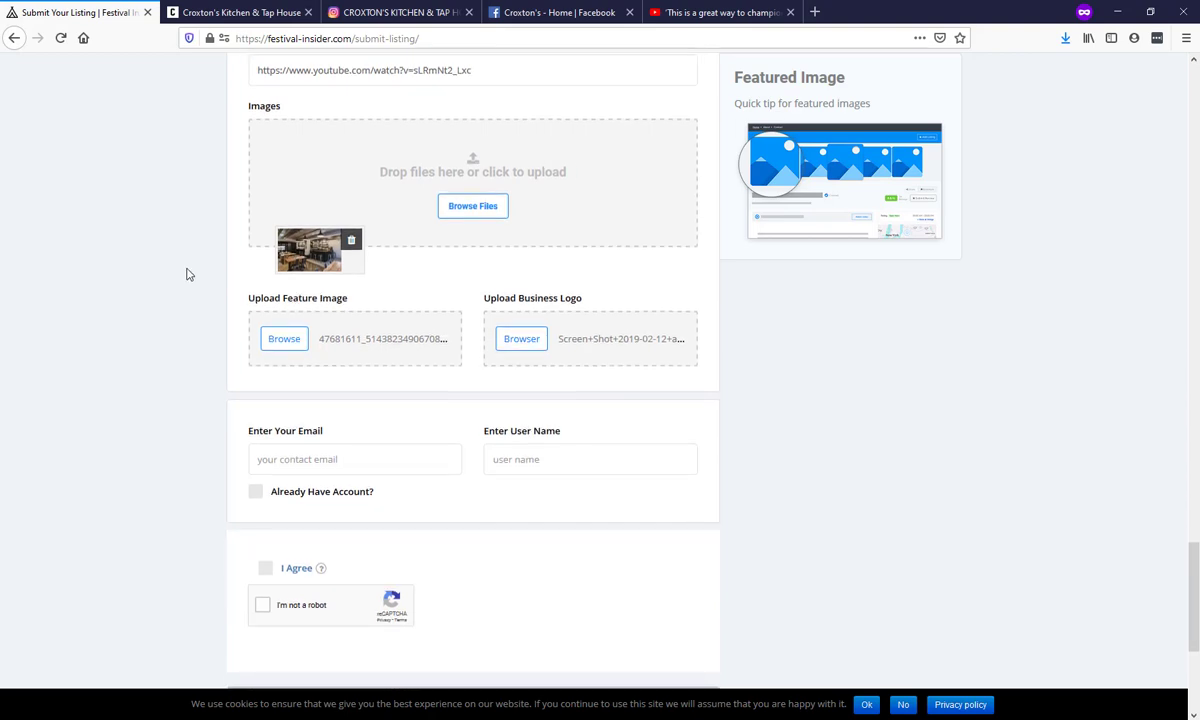
scroll(189, 274, down, 1)
scroll(187, 300, down, 1)
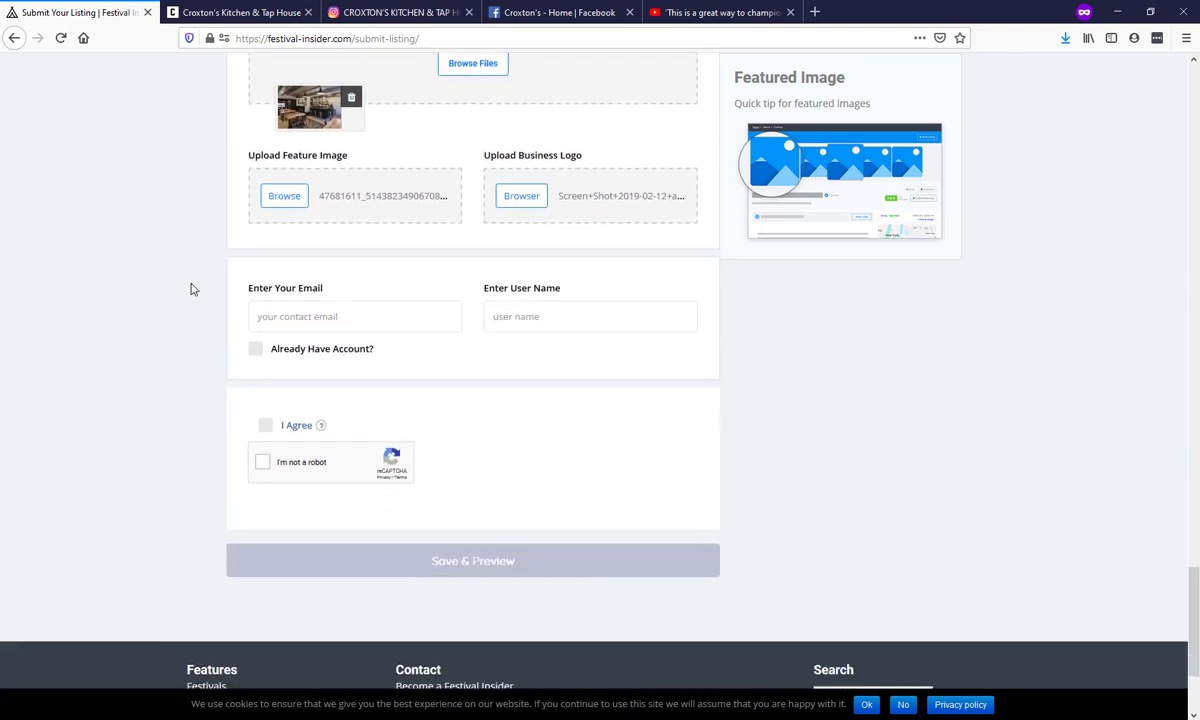
click(304, 310)
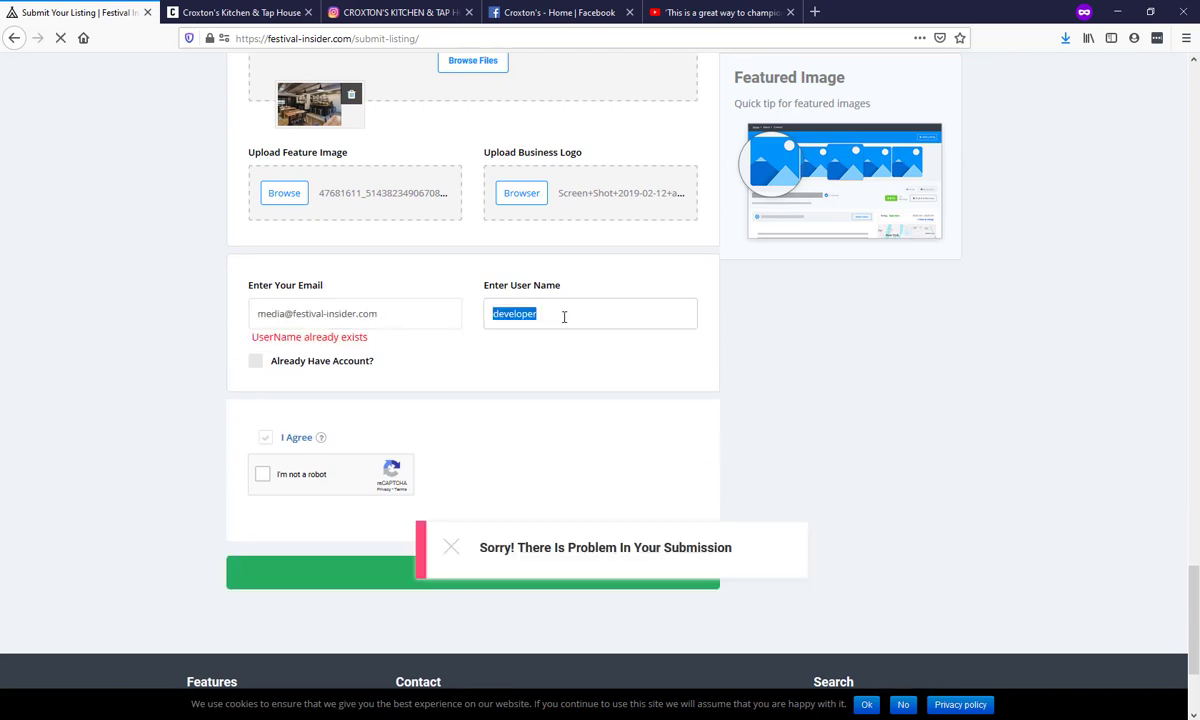
text(media_festival_insider)
Complete the reCAPTCHA check by selecting all images with cars, and save the listing for preview.
click(264, 477)
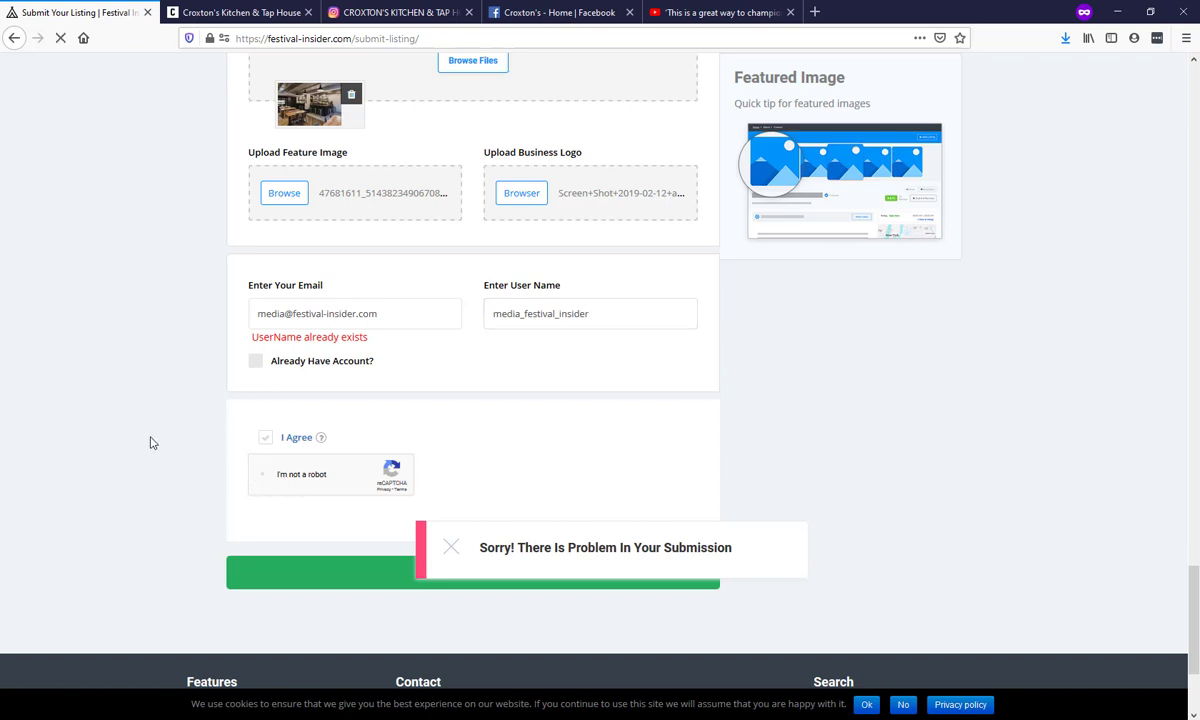
click(456, 544)
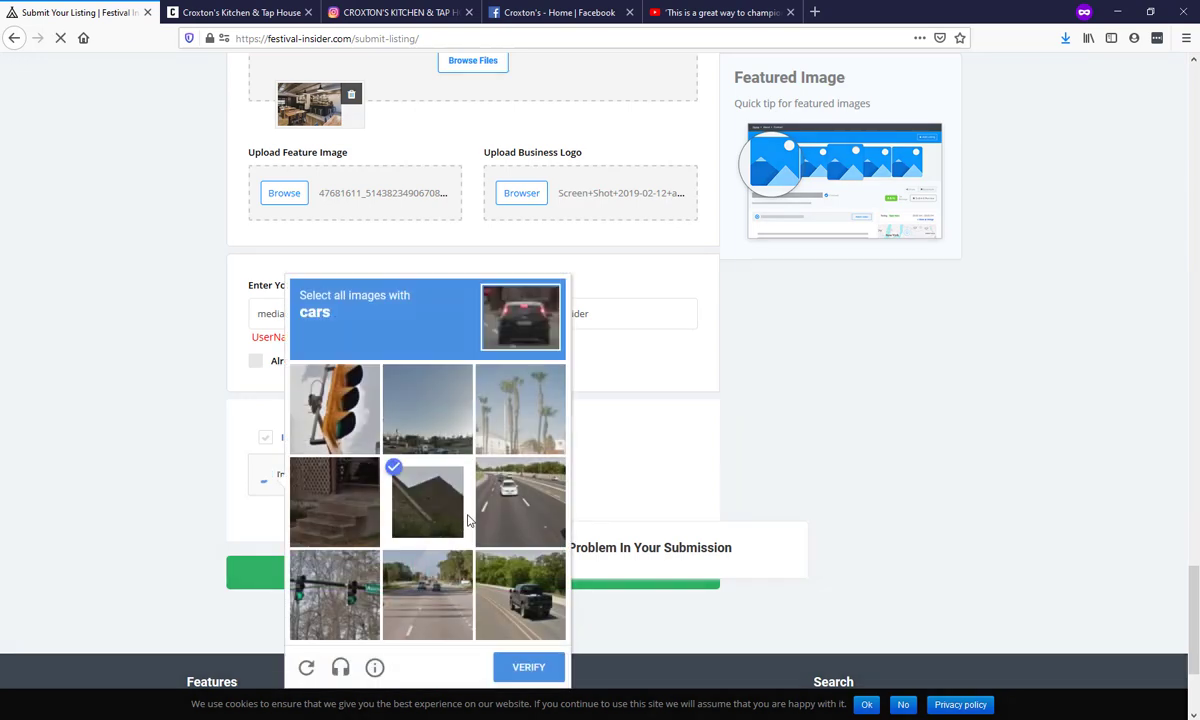
click(436, 487)
click(499, 484)
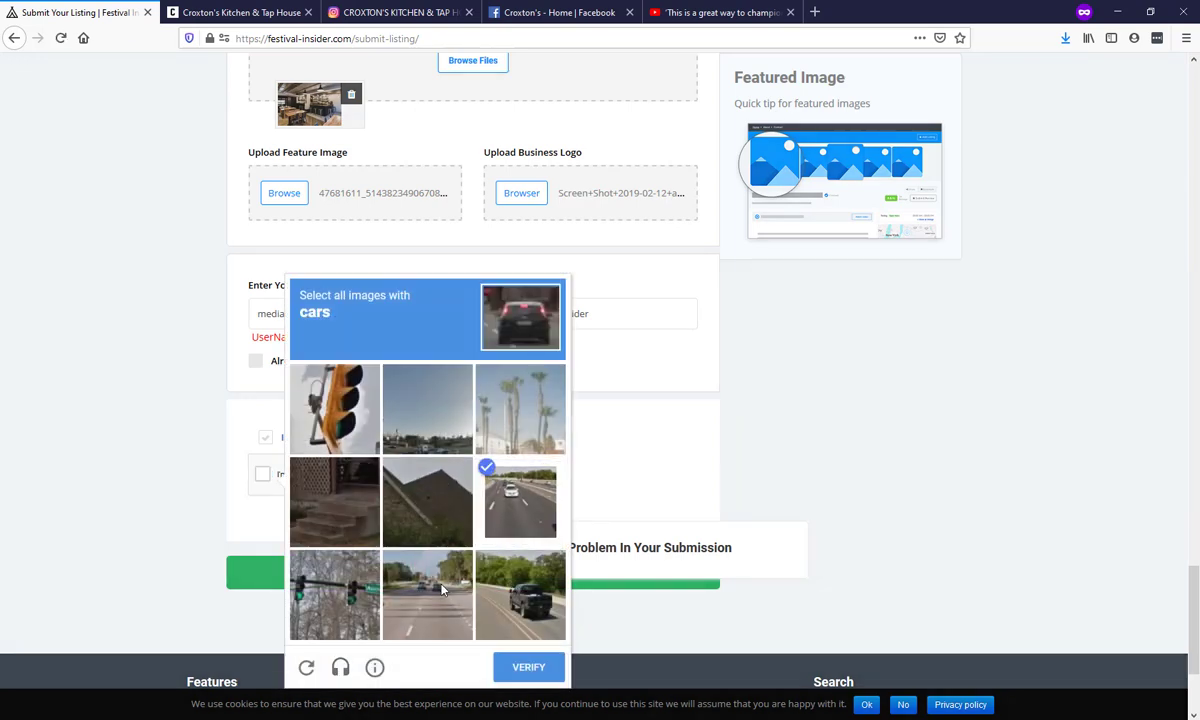
click(414, 551)
click(521, 598)
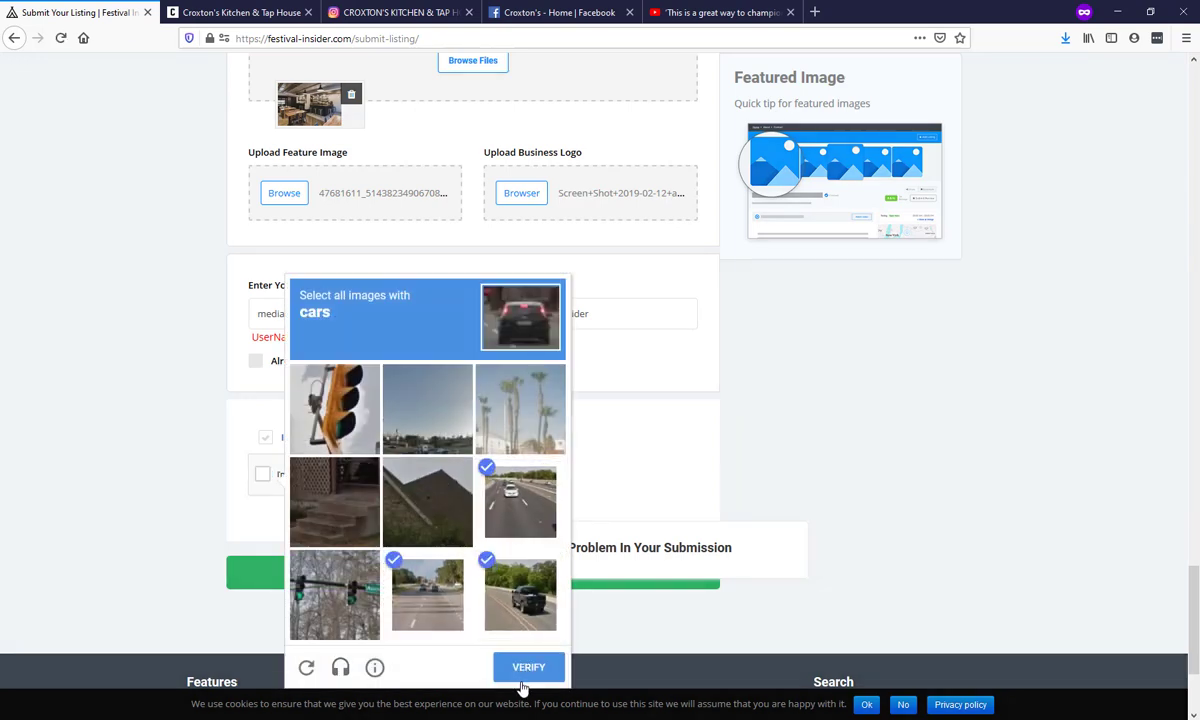
click(529, 666)
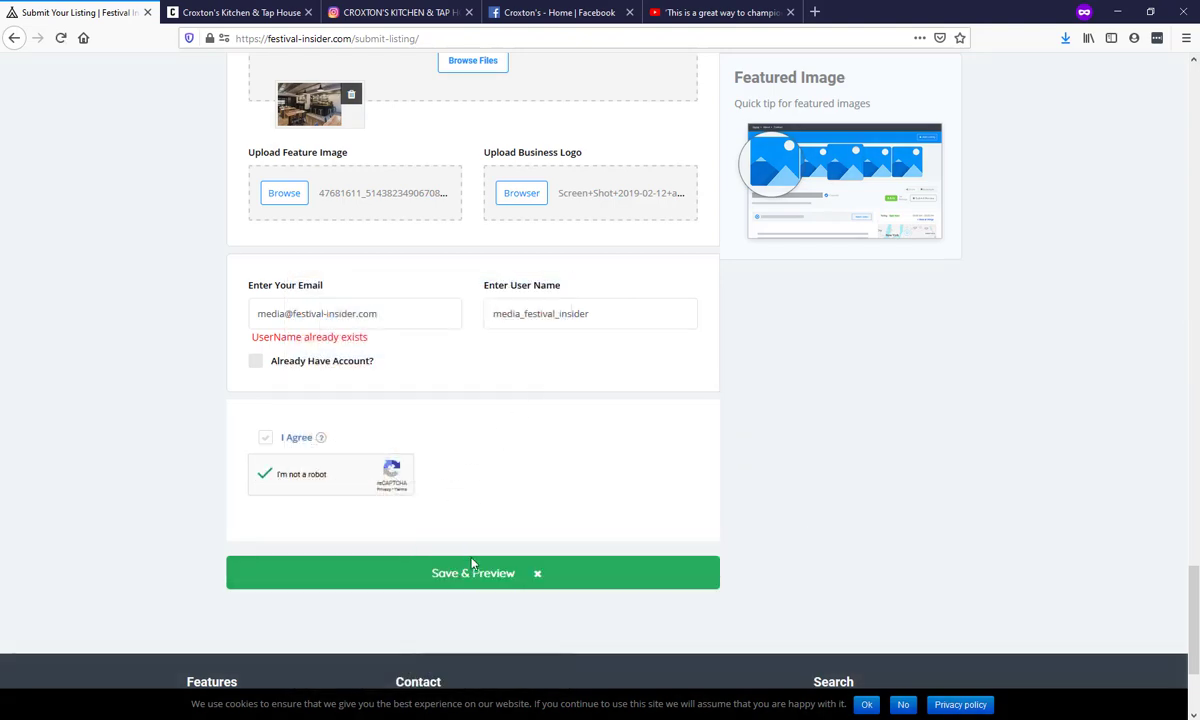
click(474, 571)
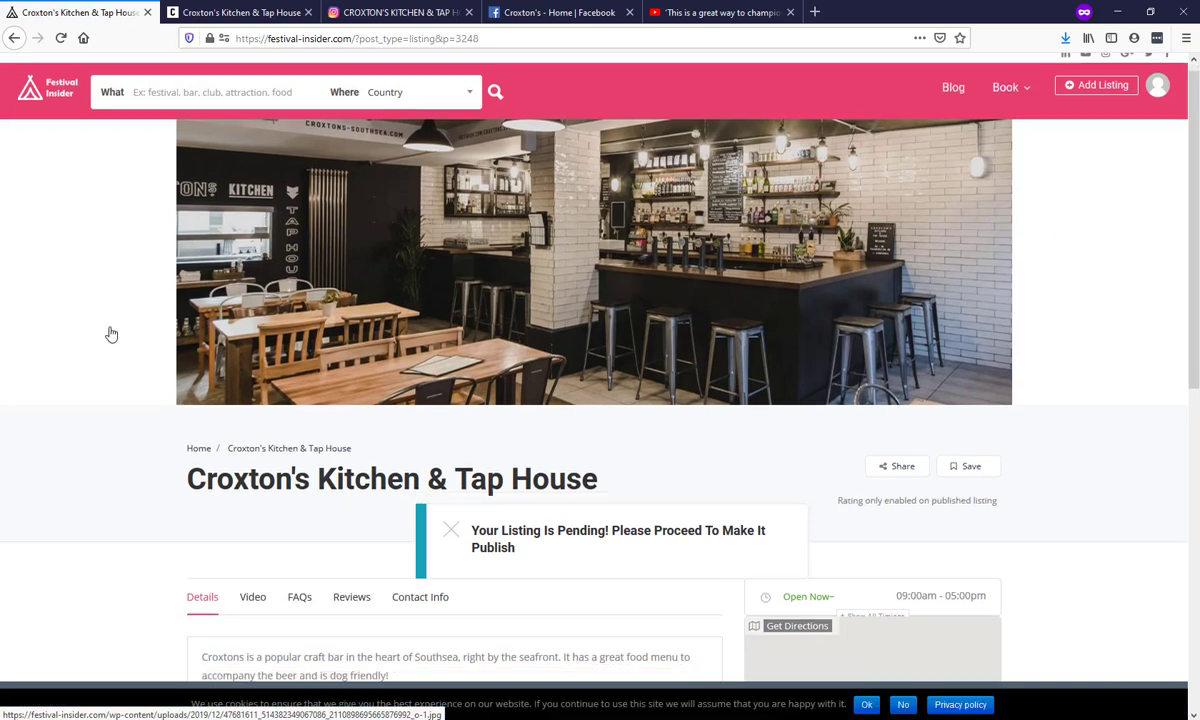
Examine the description in the listing preview and test the embedded business video by playing it briefly.
scroll(112, 330, down, 3)
scroll(587, 271, down, 3)
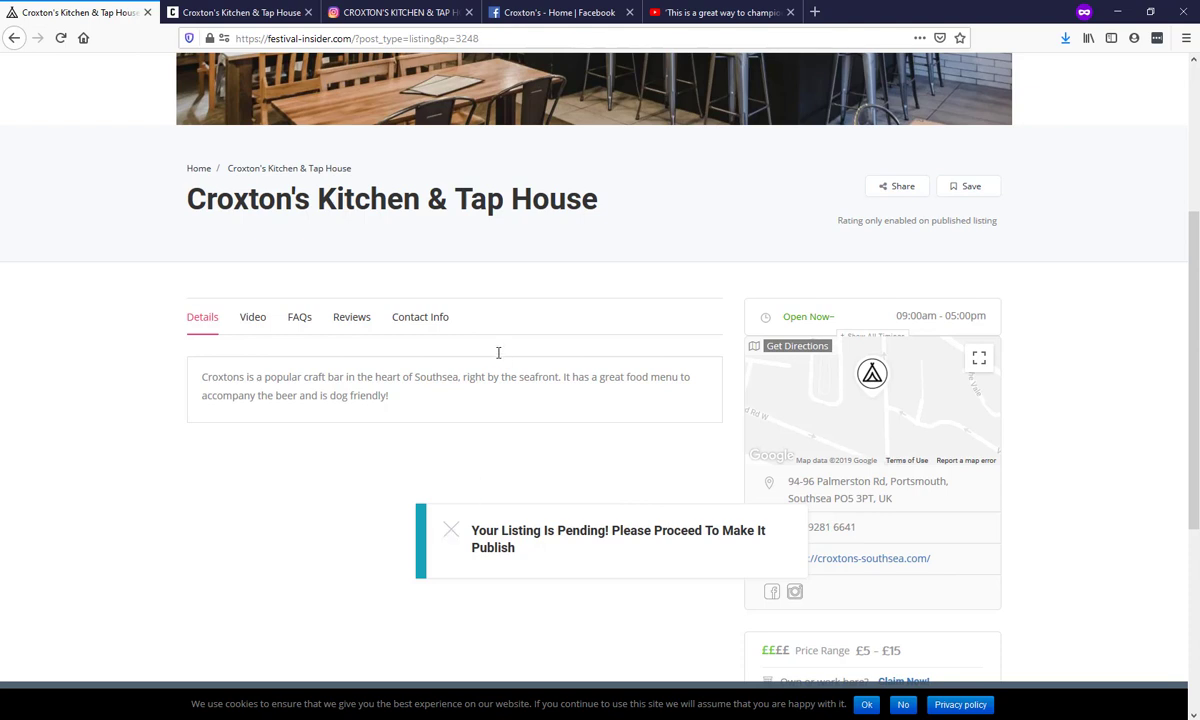
triple_click(278, 373)
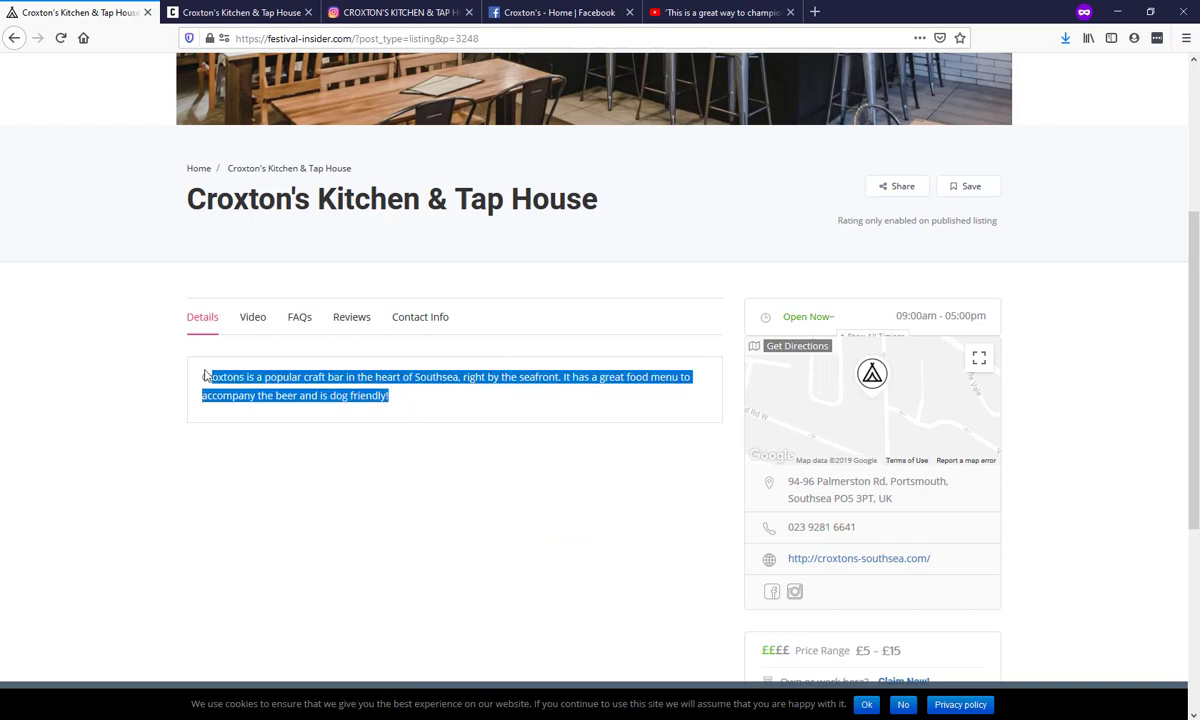
click(252, 316)
scroll(129, 316, down, 1)
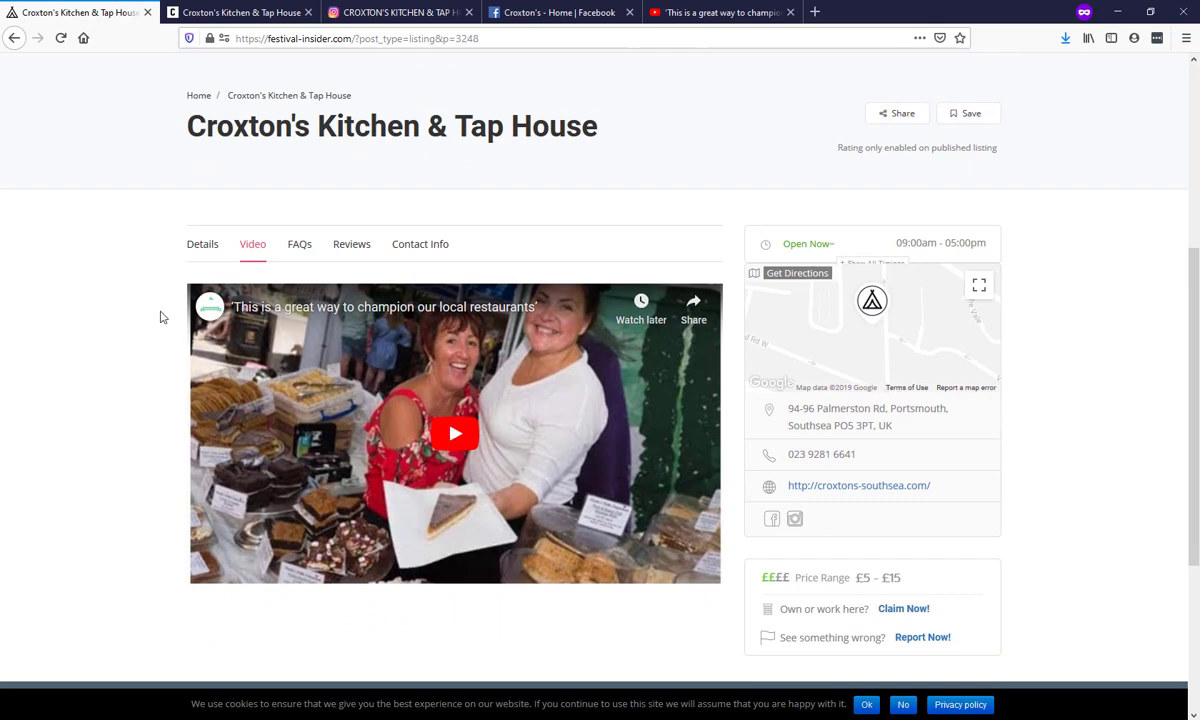
scroll(160, 317, down, 1)
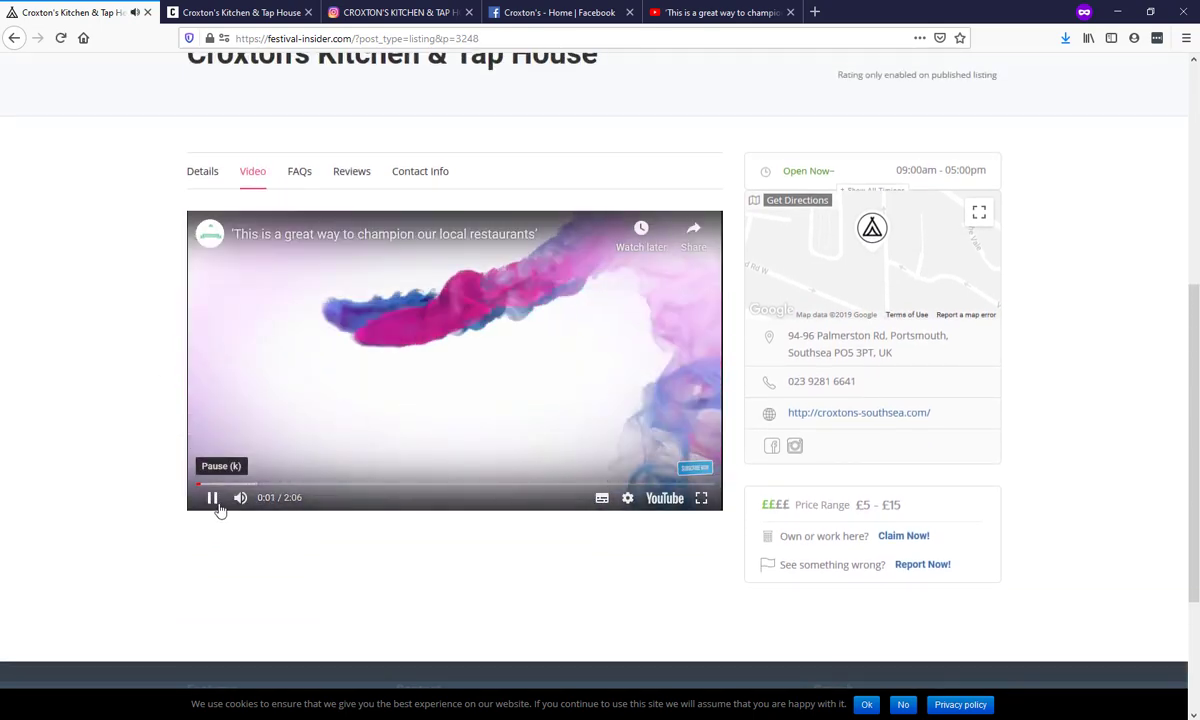
click(212, 497)
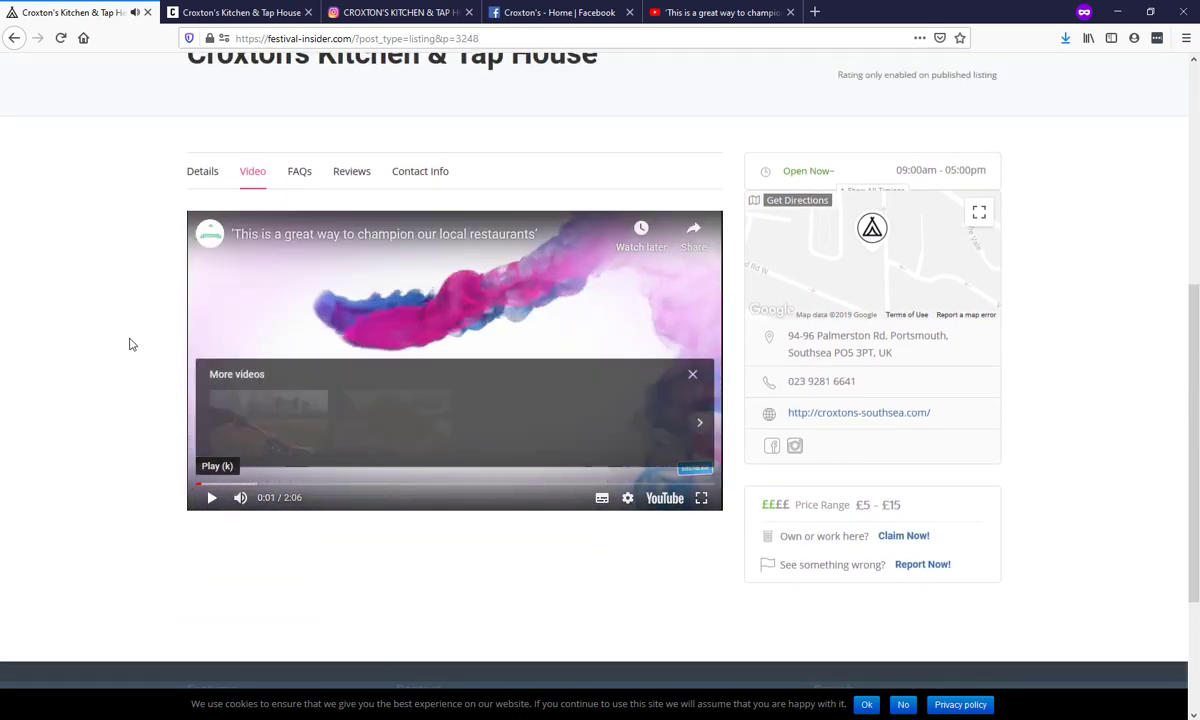
Examine the preview's FAQs, reviews and contact info sections, and expand the full list of opening times.
click(295, 182)
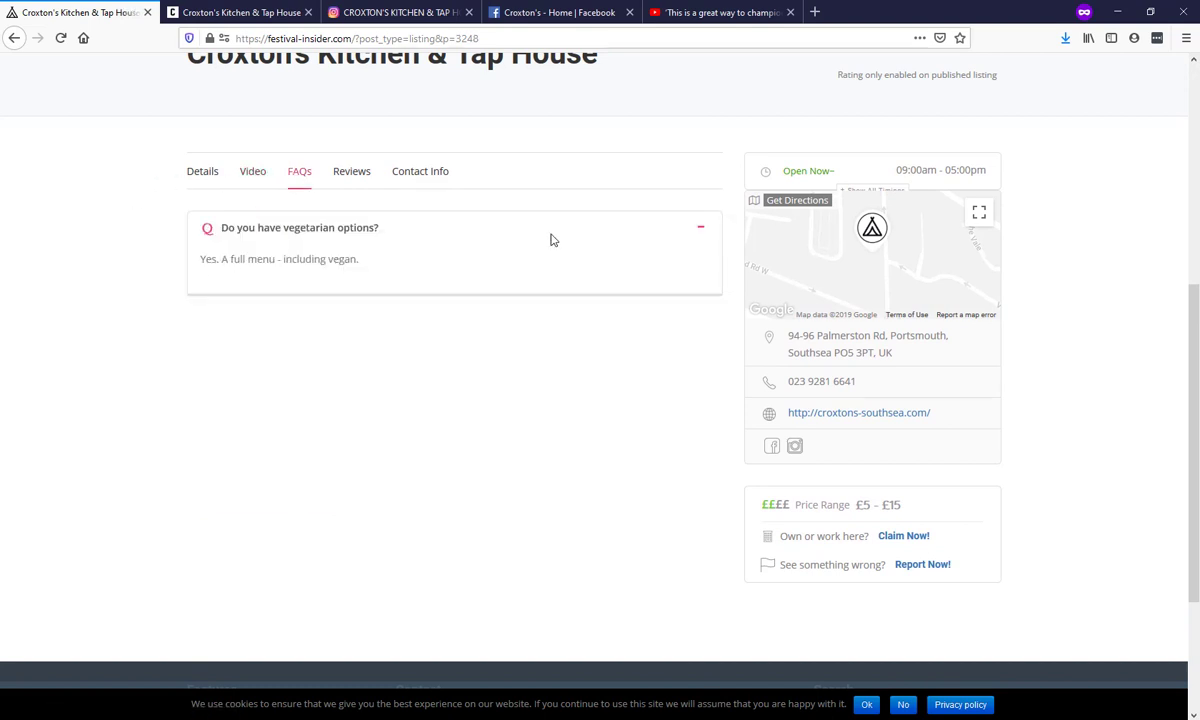
click(346, 181)
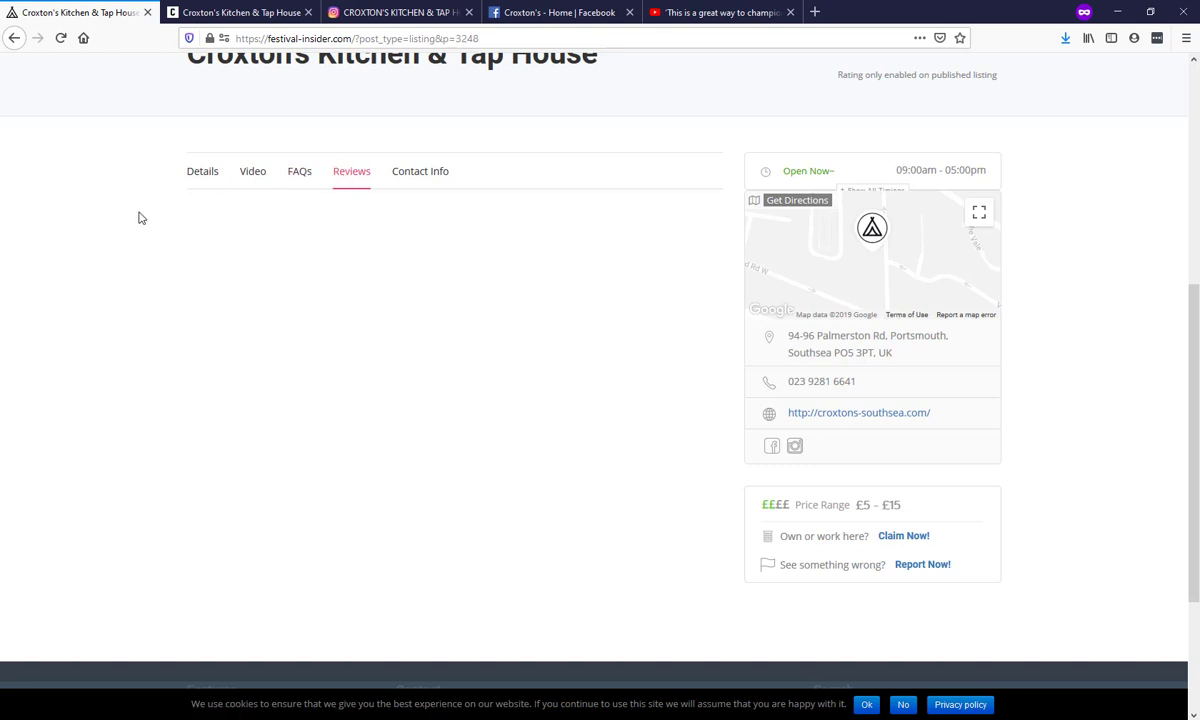
scroll(140, 218, down, 1)
scroll(140, 218, up, 1)
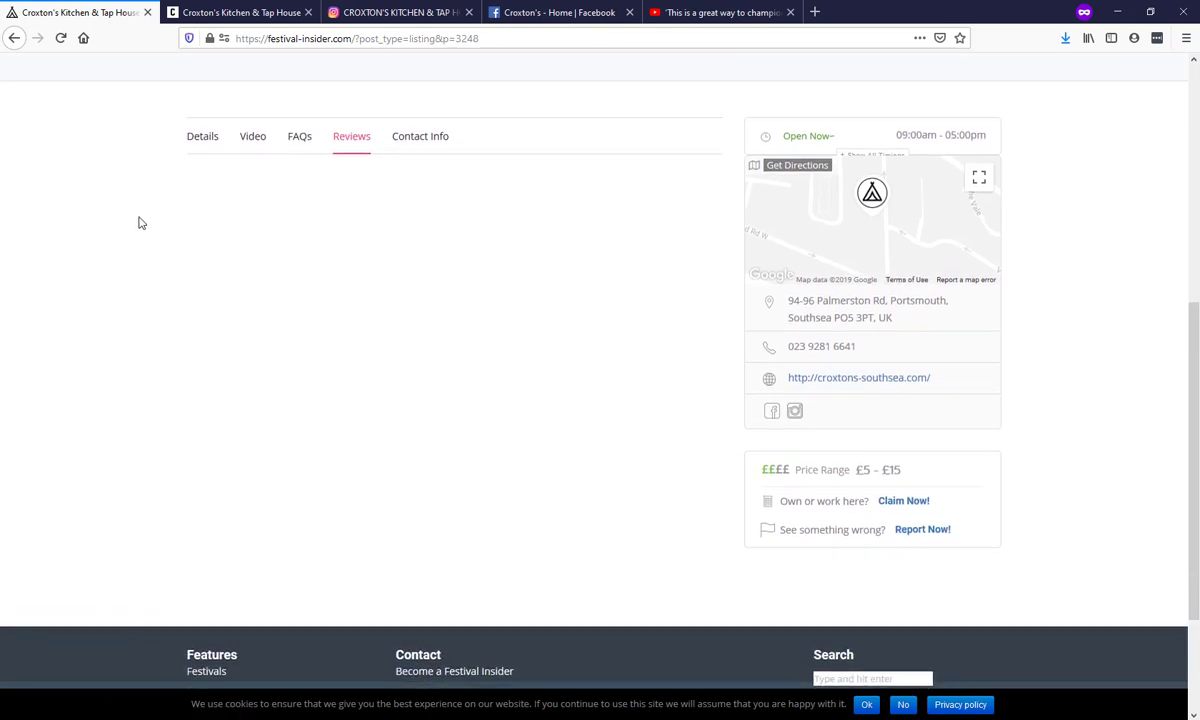
scroll(140, 224, up, 1)
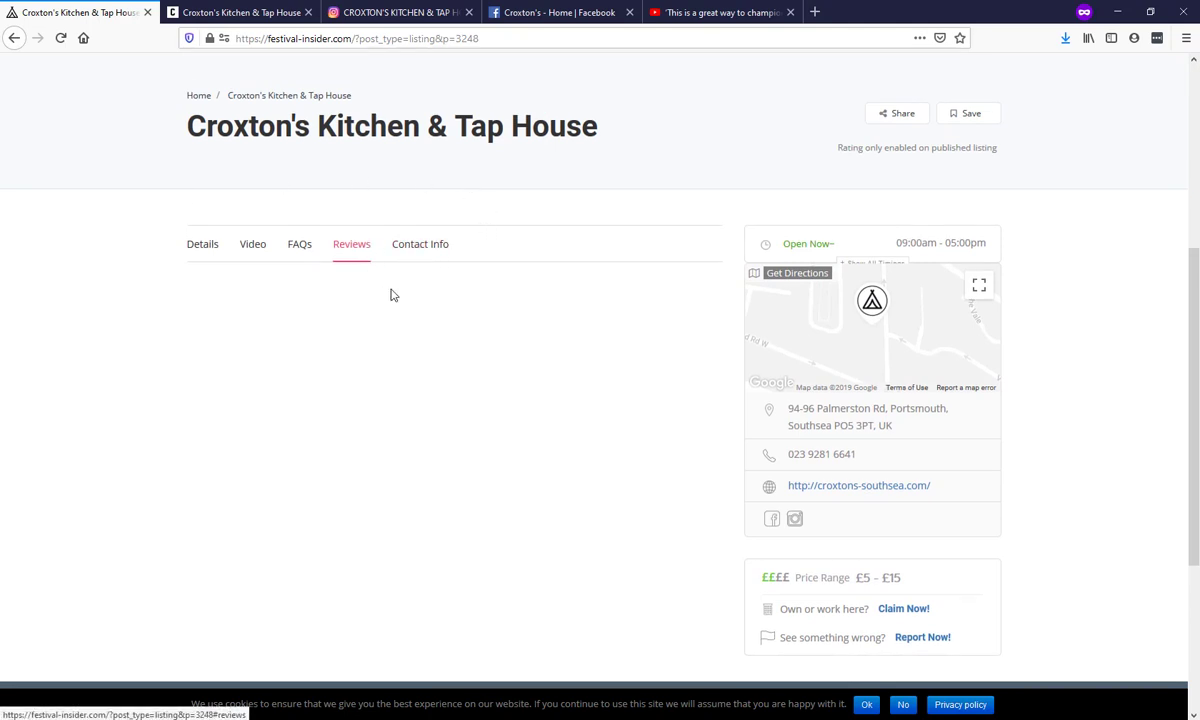
click(433, 248)
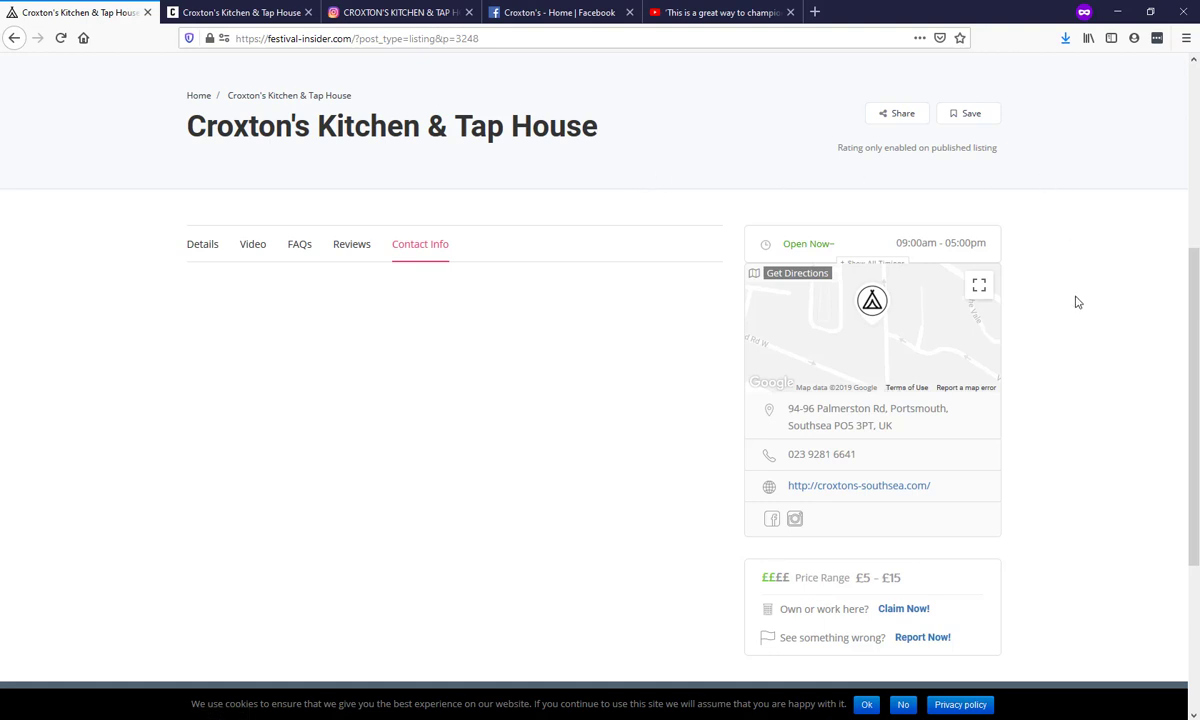
scroll(1060, 290, down, 2)
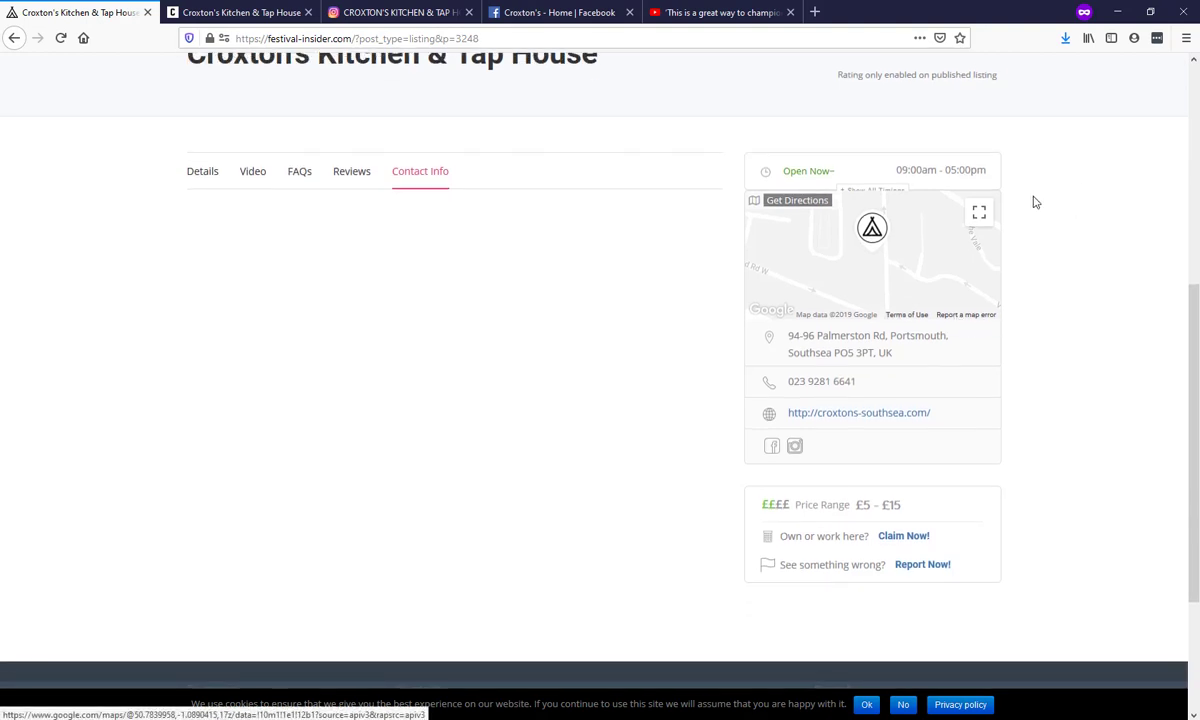
click(876, 192)
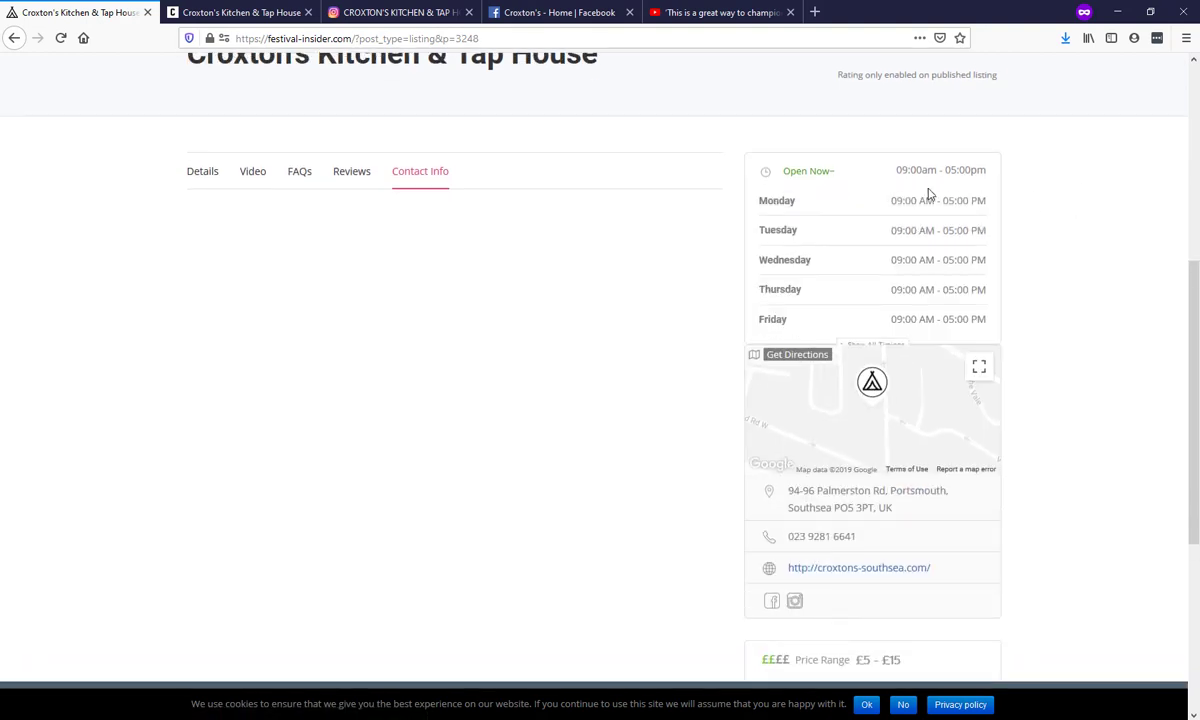
Examine the preview's contact details, price range and claim and report options, and review the listing's cover photo and title.
scroll(1010, 170, down, 3)
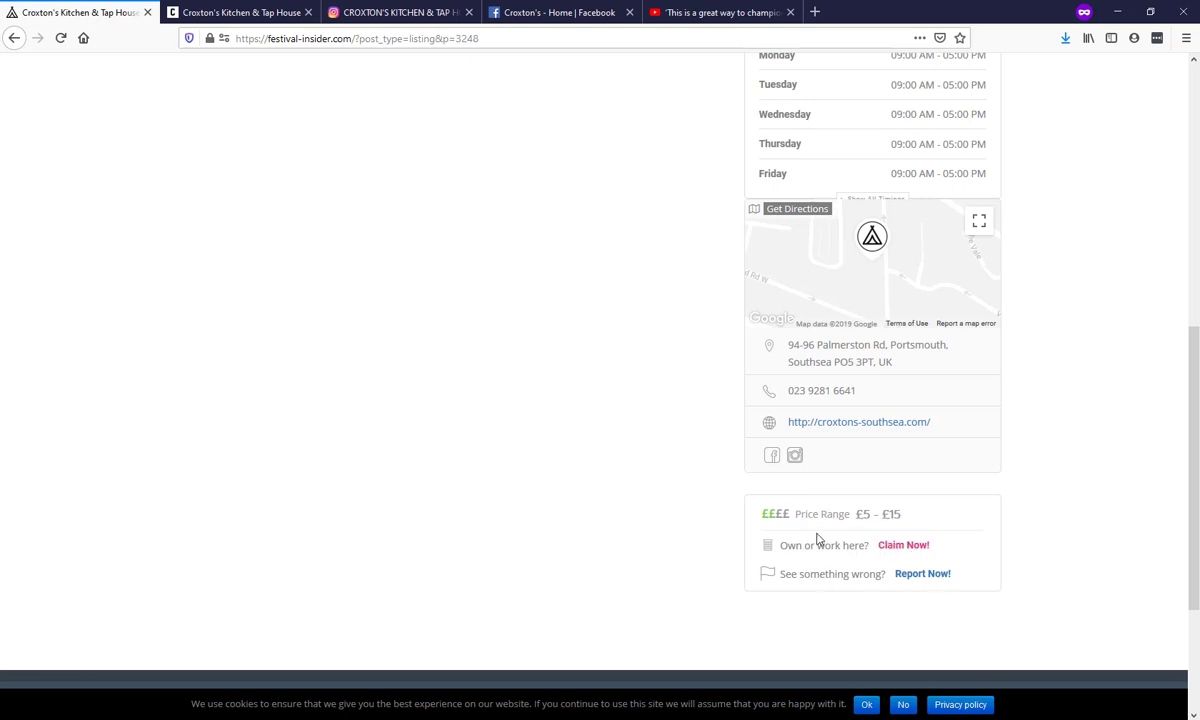
drag(781, 543, 867, 545)
click(855, 560)
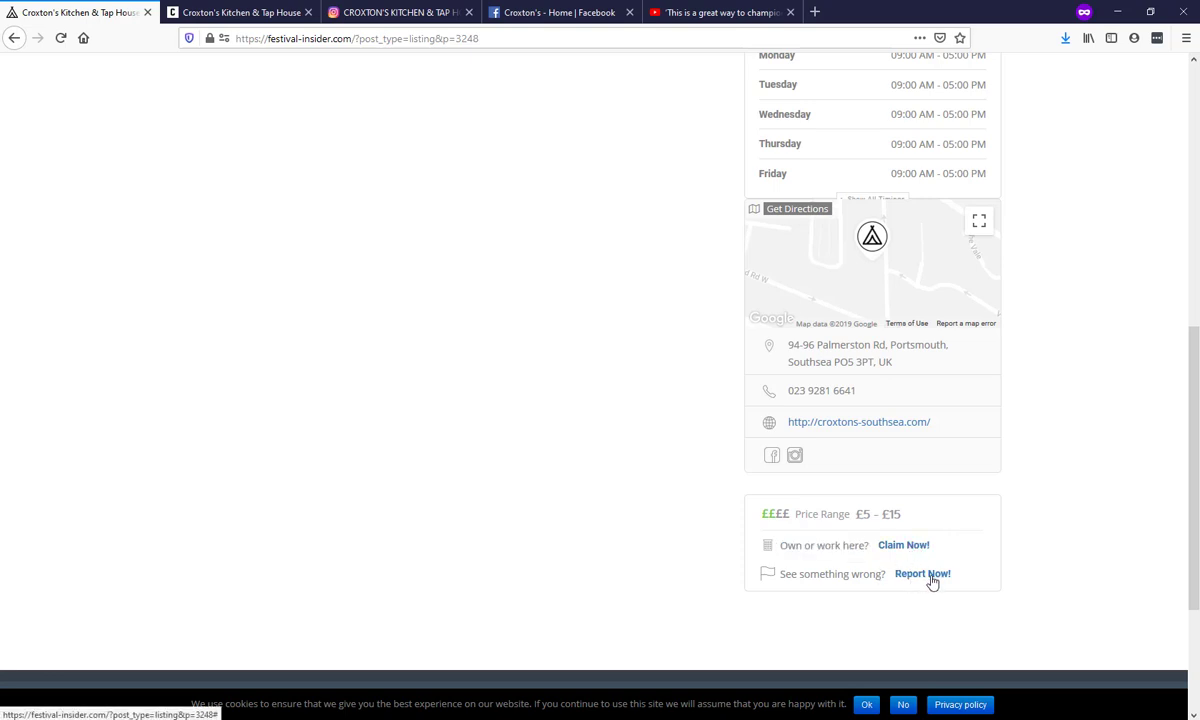
scroll(870, 532, down, 1)
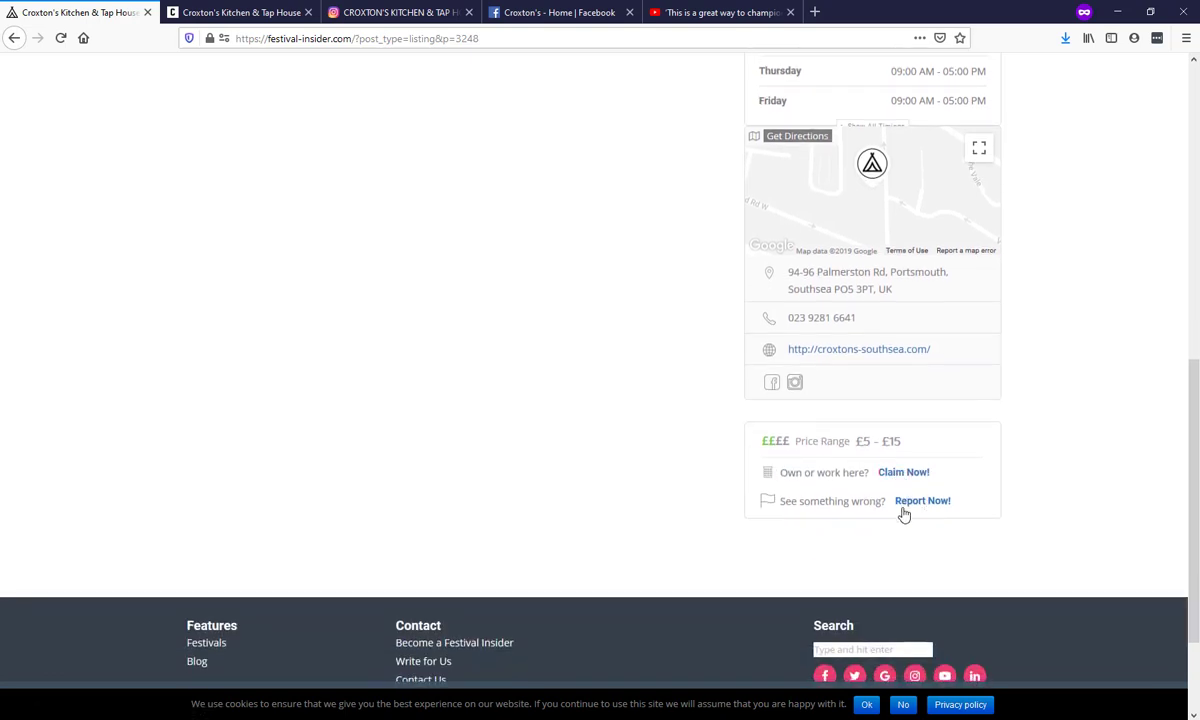
scroll(783, 527, down, 2)
scroll(742, 487, up, 5)
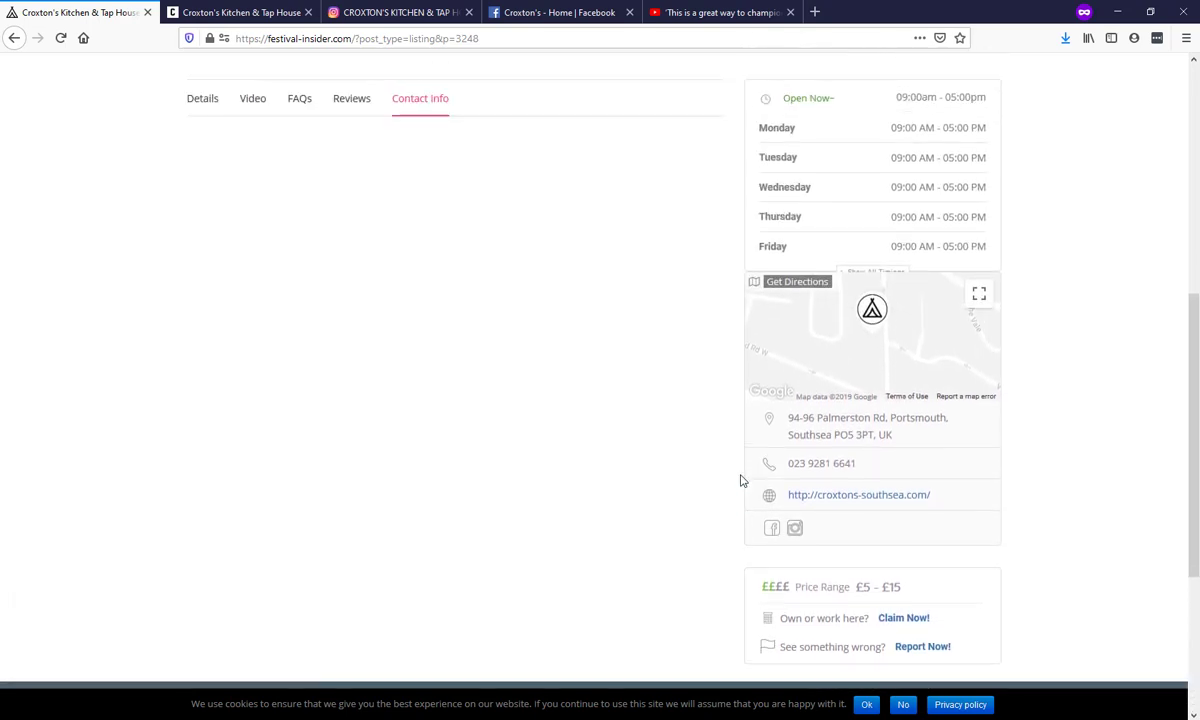
scroll(742, 482, up, 3)
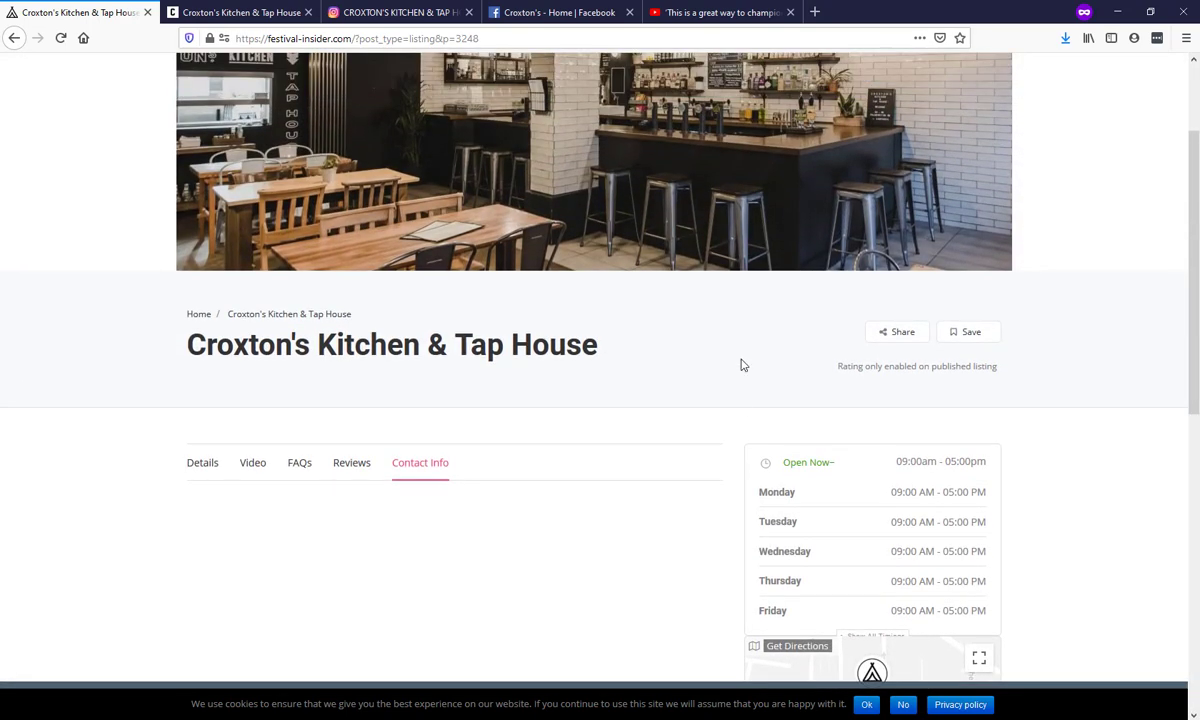
scroll(750, 450, up, 2)
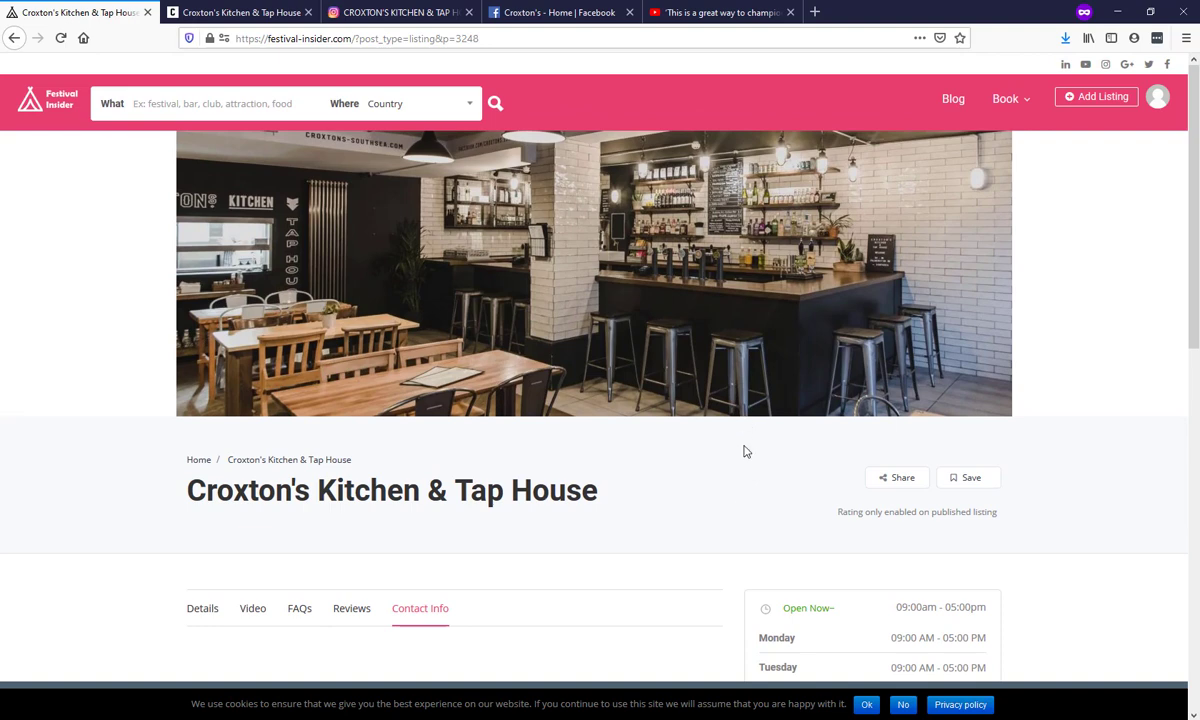
scroll(744, 458, down, 3)
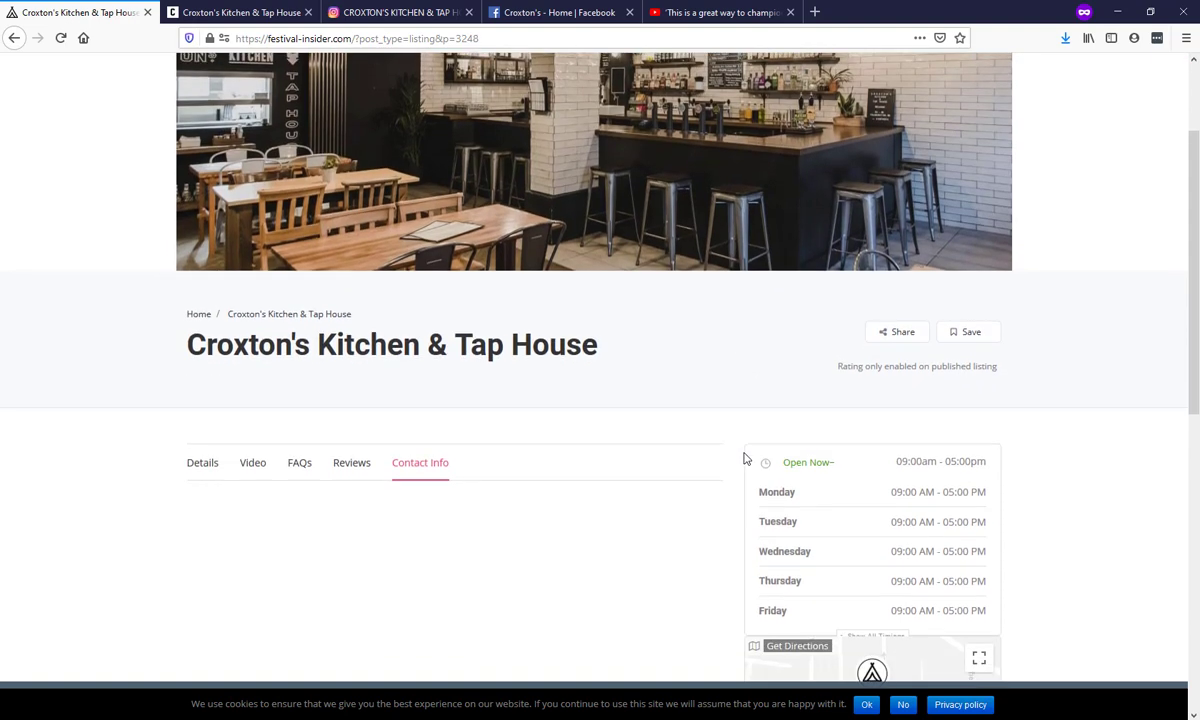
scroll(744, 458, up, 3)
scroll(744, 458, down, 1)
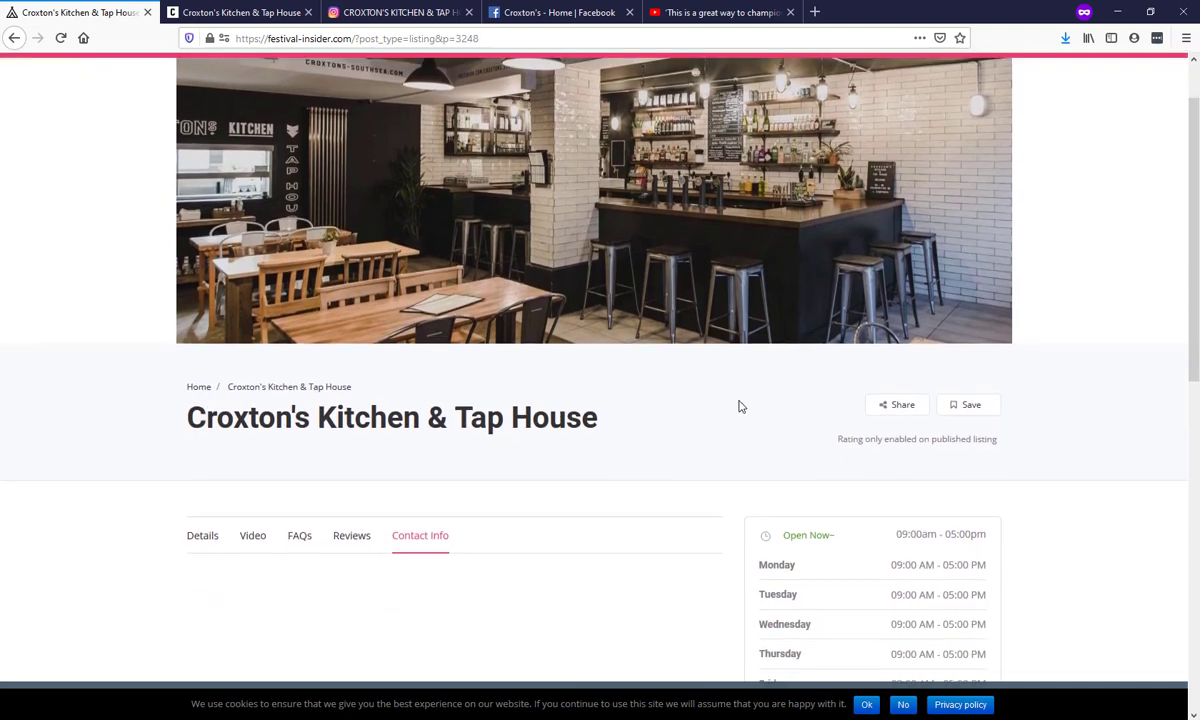
scroll(808, 394, up, 1)
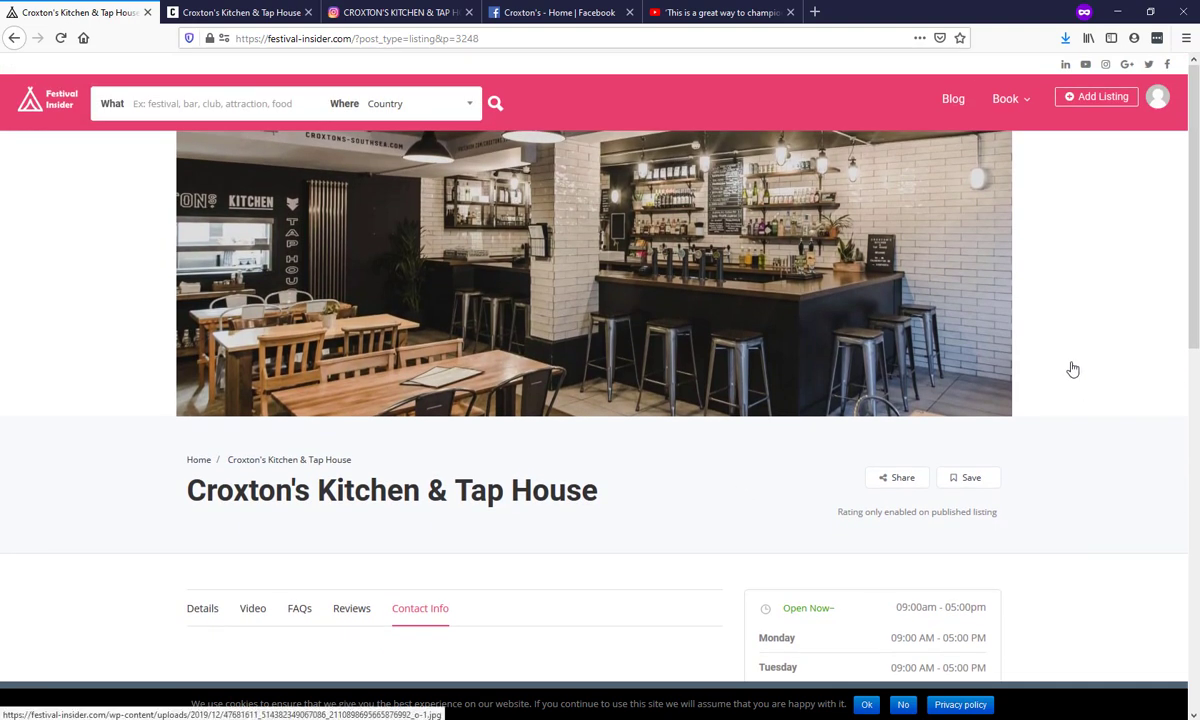